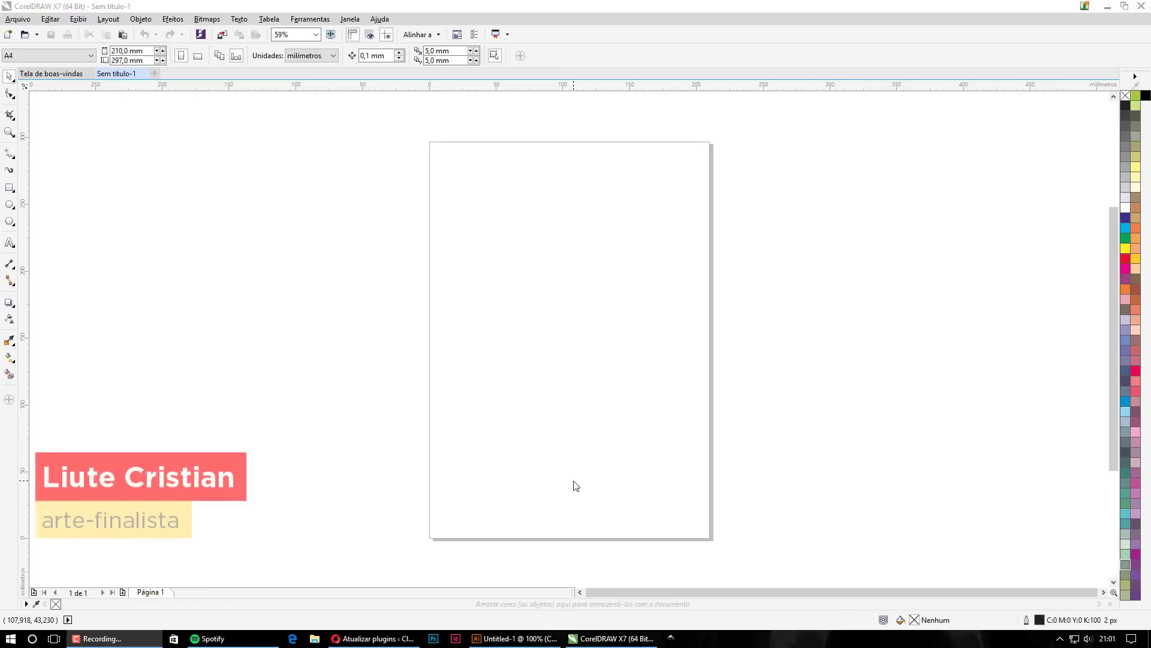
- Flip between Illustrator's Untitled-1 artboard and CorelDRAW's blank A4 page, ending on CorelDRAW
{"action": "left_click", "coordinate": [526, 639]}
{"action": "left_click", "coordinate": [590, 639]}
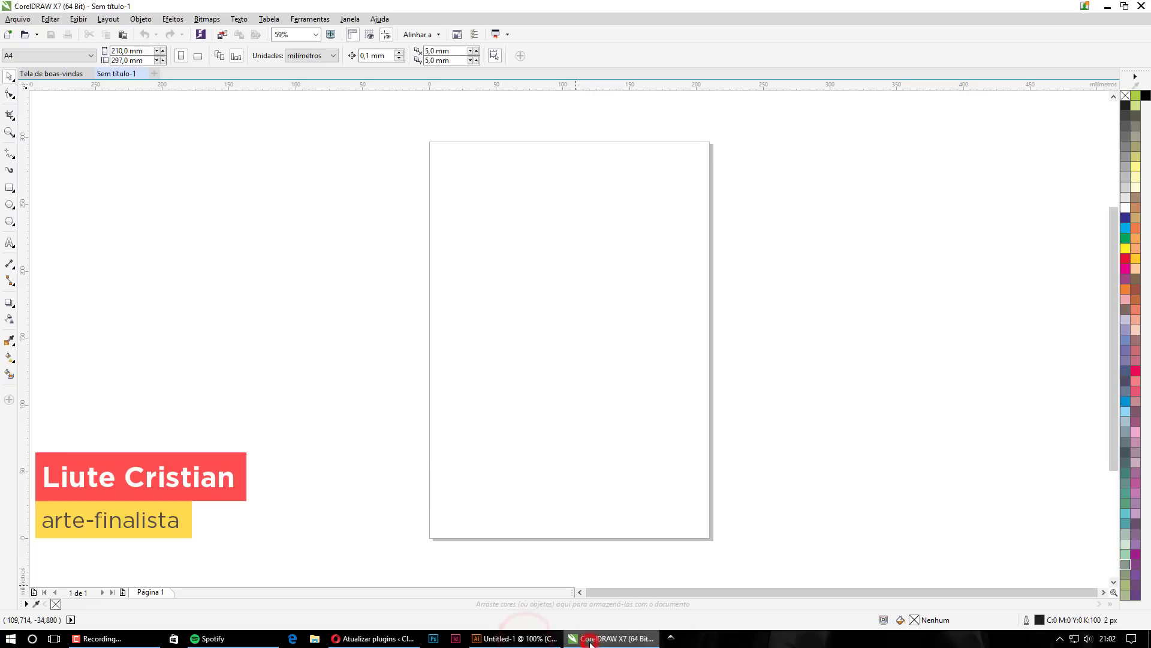
{"action": "left_click", "coordinate": [550, 640]}
{"action": "left_click", "coordinate": [610, 639]}
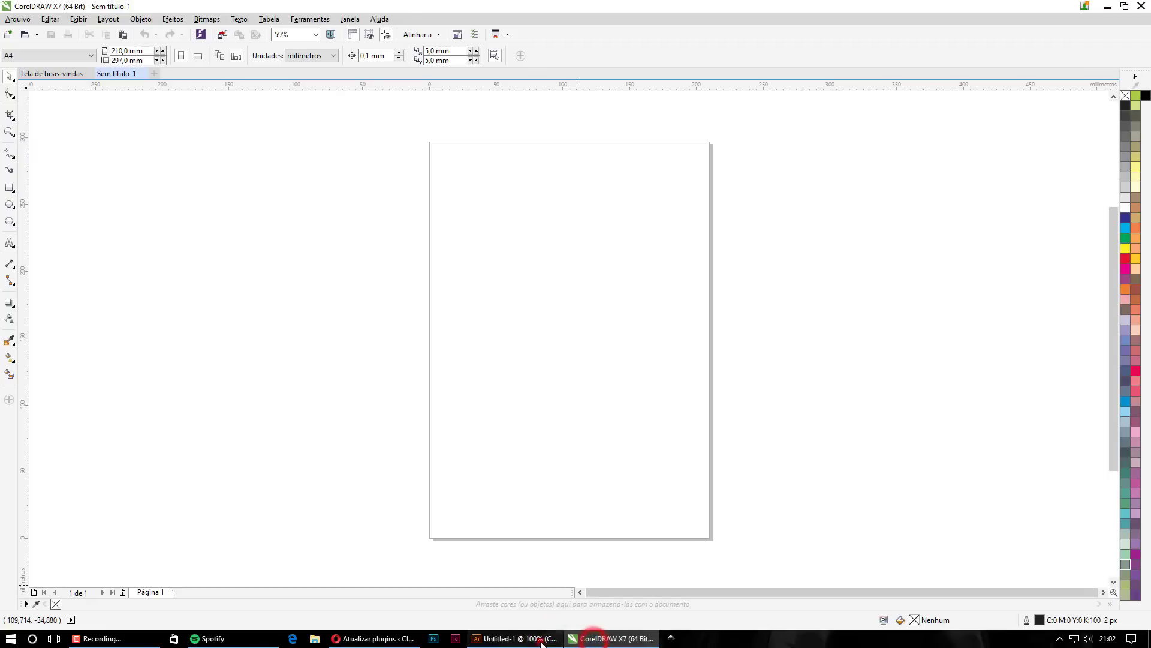
{"action": "left_click", "coordinate": [543, 639]}
{"action": "left_click", "coordinate": [610, 639]}
{"action": "left_click", "coordinate": [552, 640]}
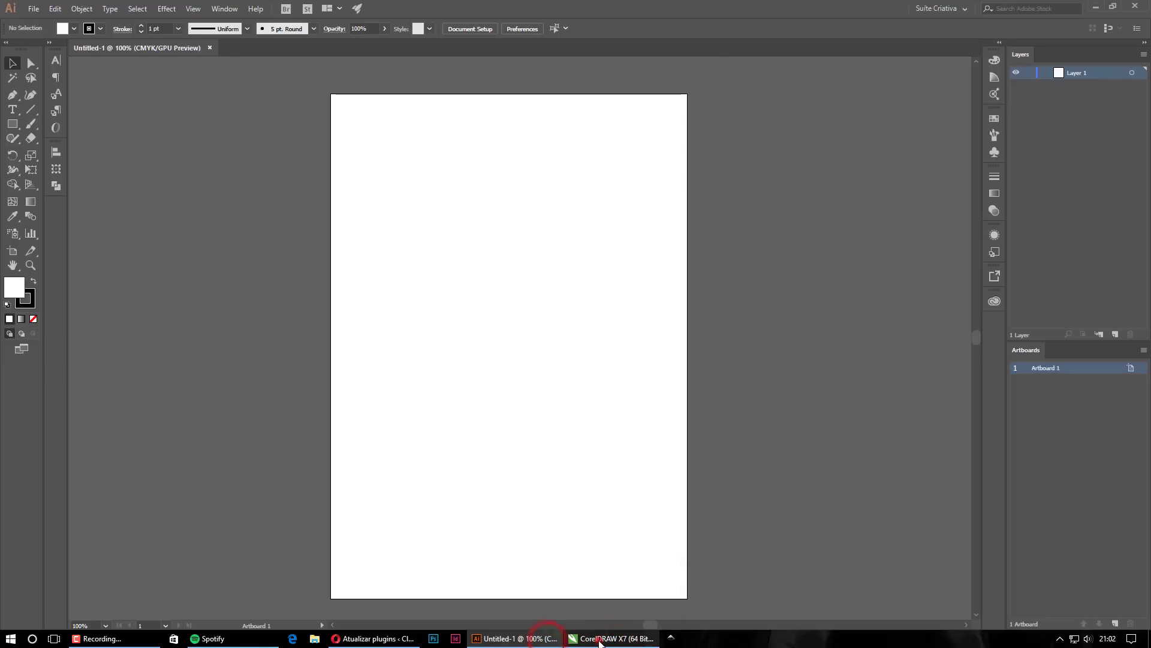
{"action": "left_click", "coordinate": [592, 639]}
{"action": "left_click", "coordinate": [550, 639]}
{"action": "left_click", "coordinate": [616, 639]}
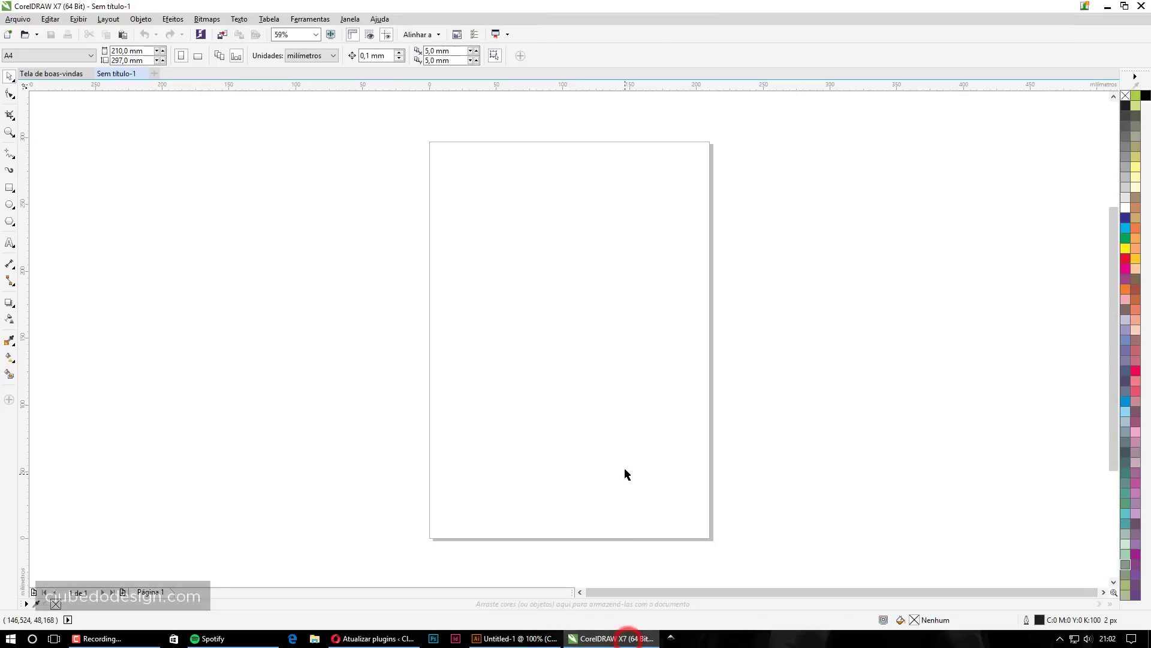
{"action": "left_click", "coordinate": [623, 429]}
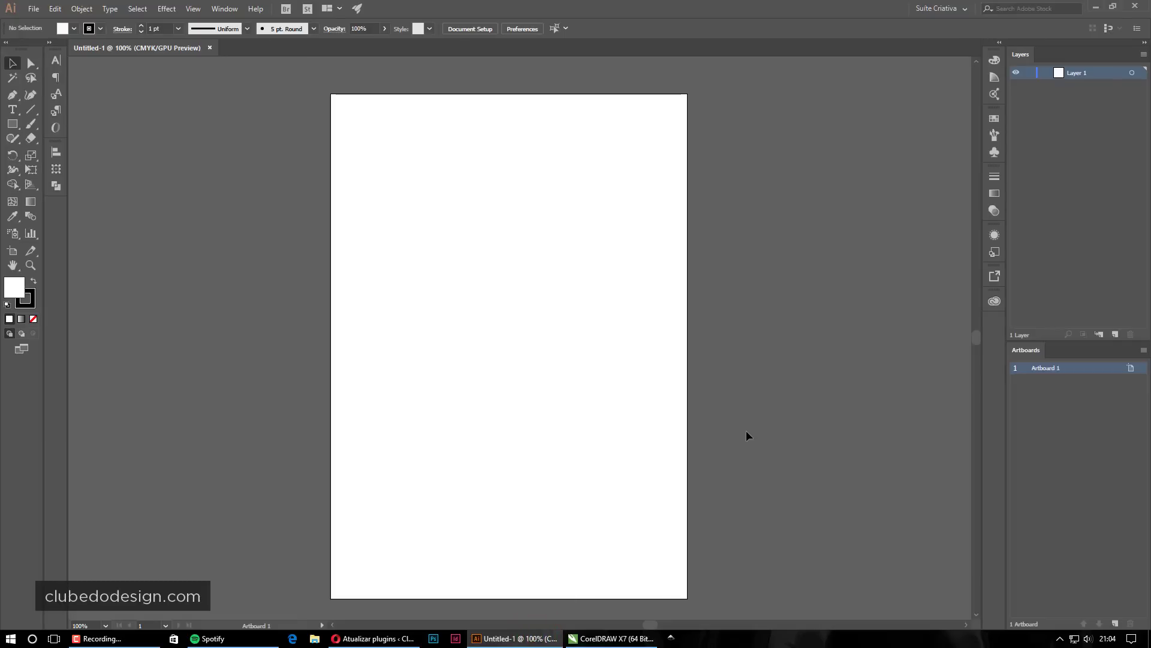
{"action": "left_click", "coordinate": [648, 638]}
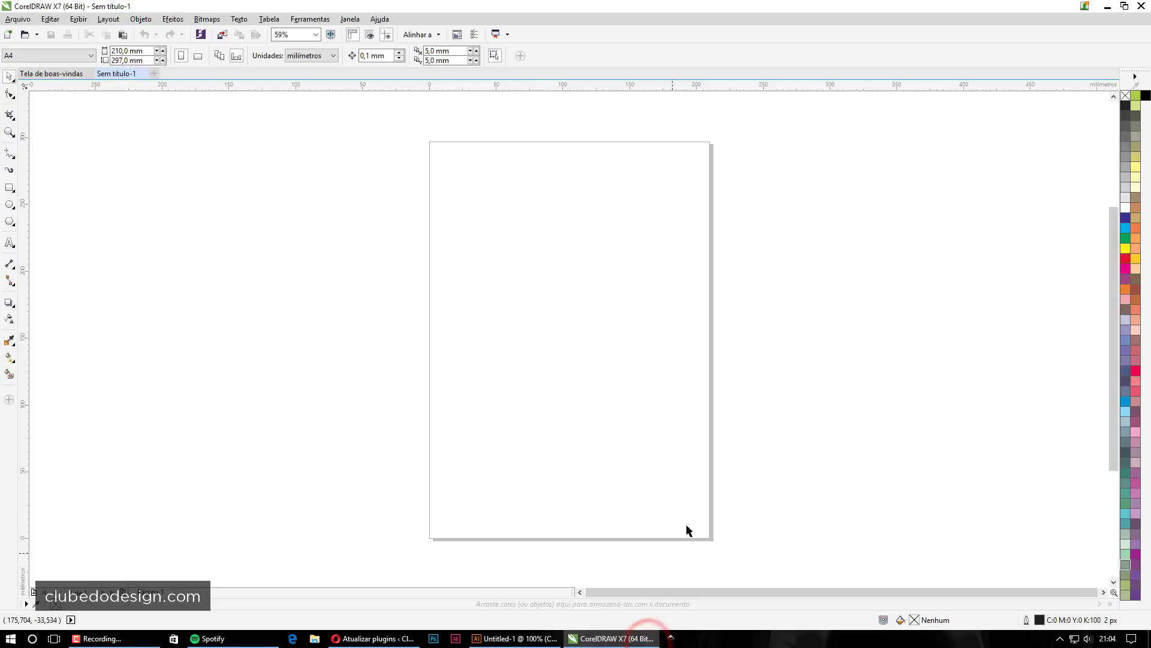
{"action": "left_click", "coordinate": [707, 502]}
{"action": "left_click", "coordinate": [707, 501]}
{"action": "left_click", "coordinate": [538, 638]}
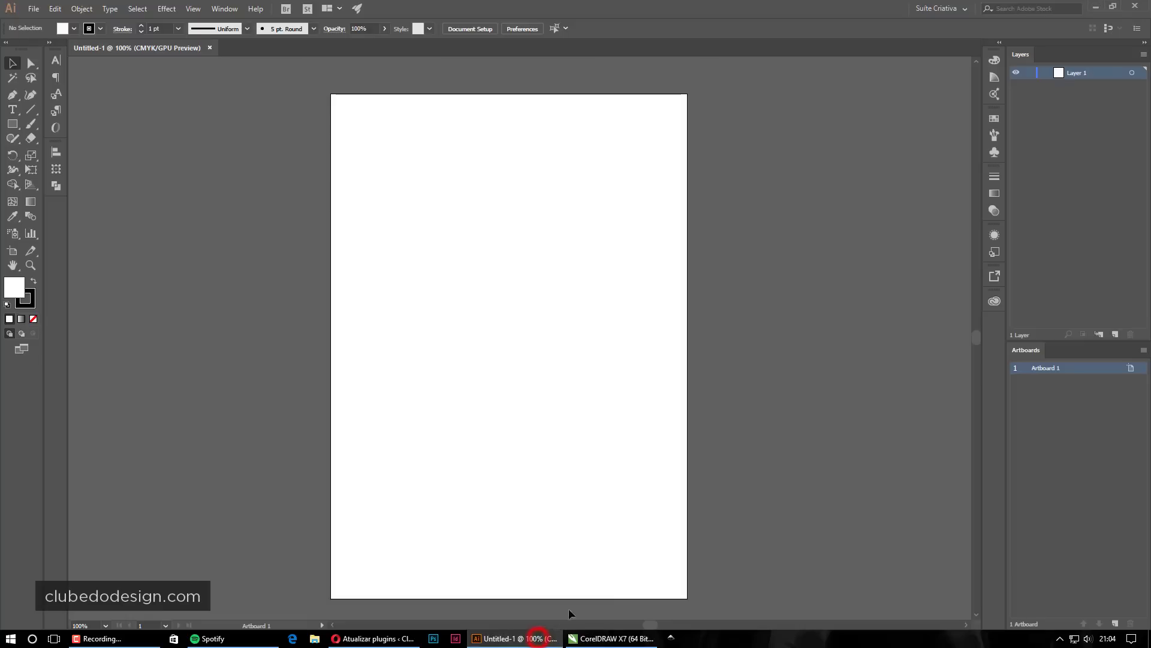
{"action": "left_click", "coordinate": [678, 463]}
{"action": "left_click", "coordinate": [600, 638]}
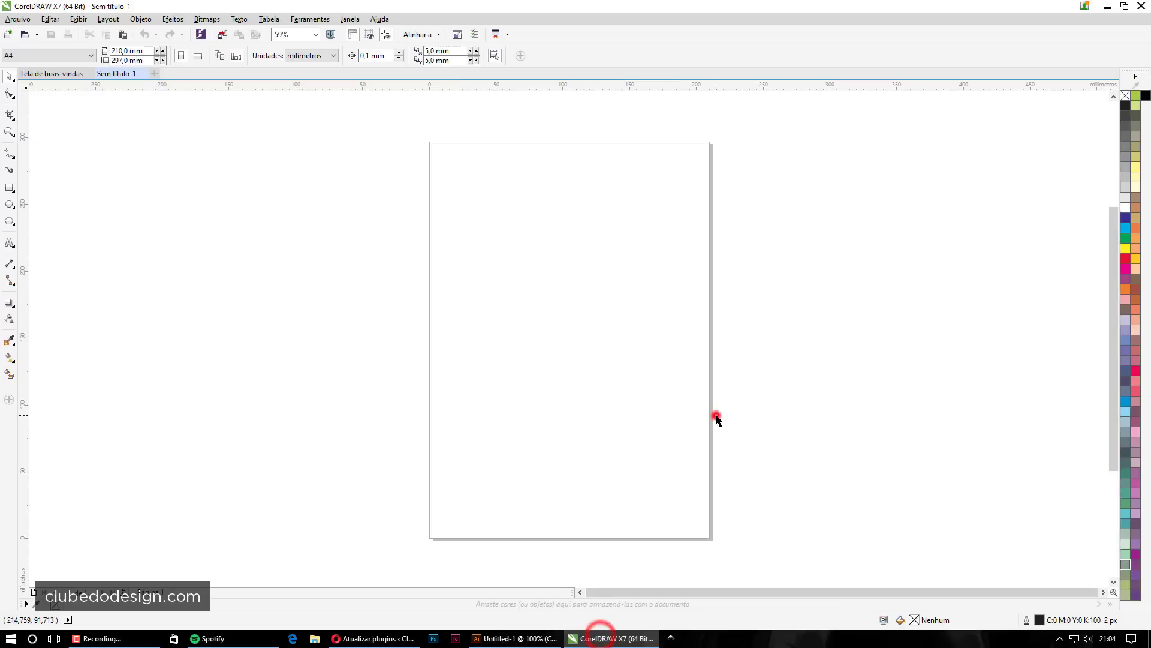
{"action": "left_click", "coordinate": [717, 418]}
{"action": "left_click", "coordinate": [520, 640]}
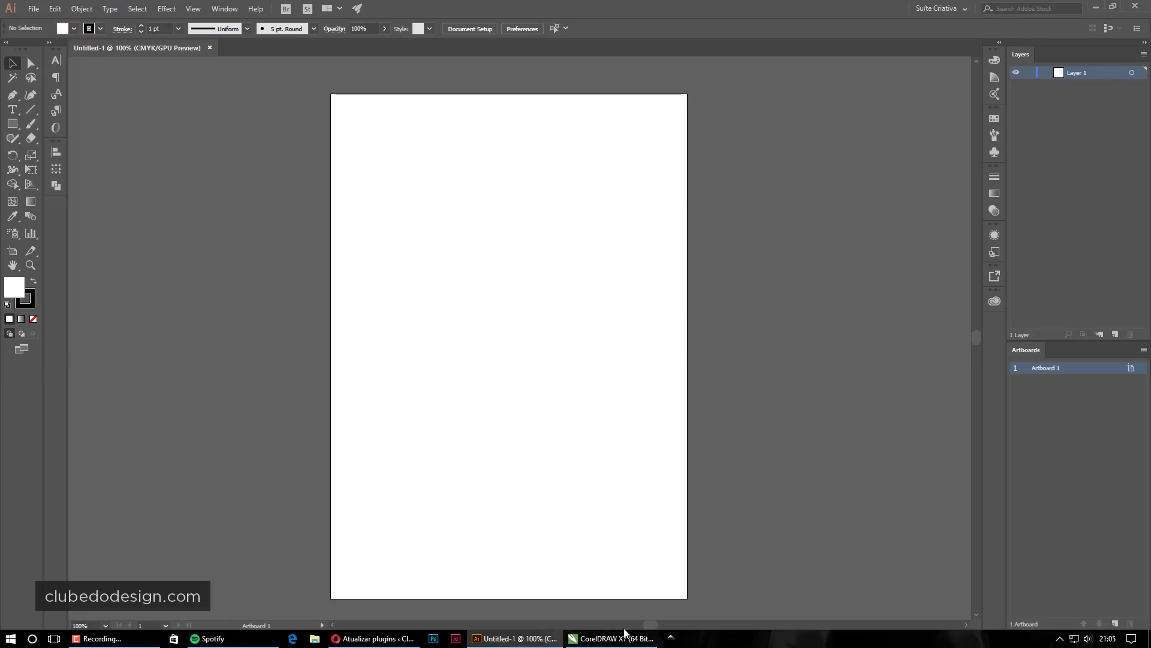
- Pan the Illustrator artboard back to centre, then return to CorelDRAW's blank A4 page
{"action": "left_click", "coordinate": [609, 638]}
{"action": "key", "text": "alt+Tab"}
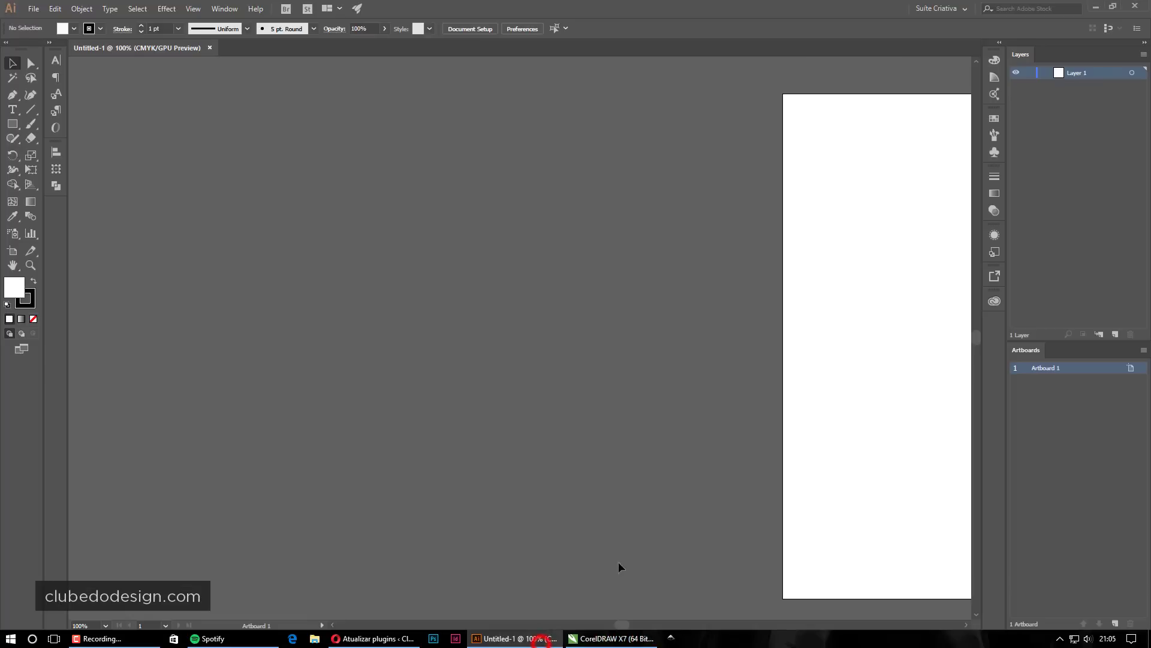
{"action": "left_click_drag", "start_coordinate": [816, 403], "coordinate": [524, 388]}
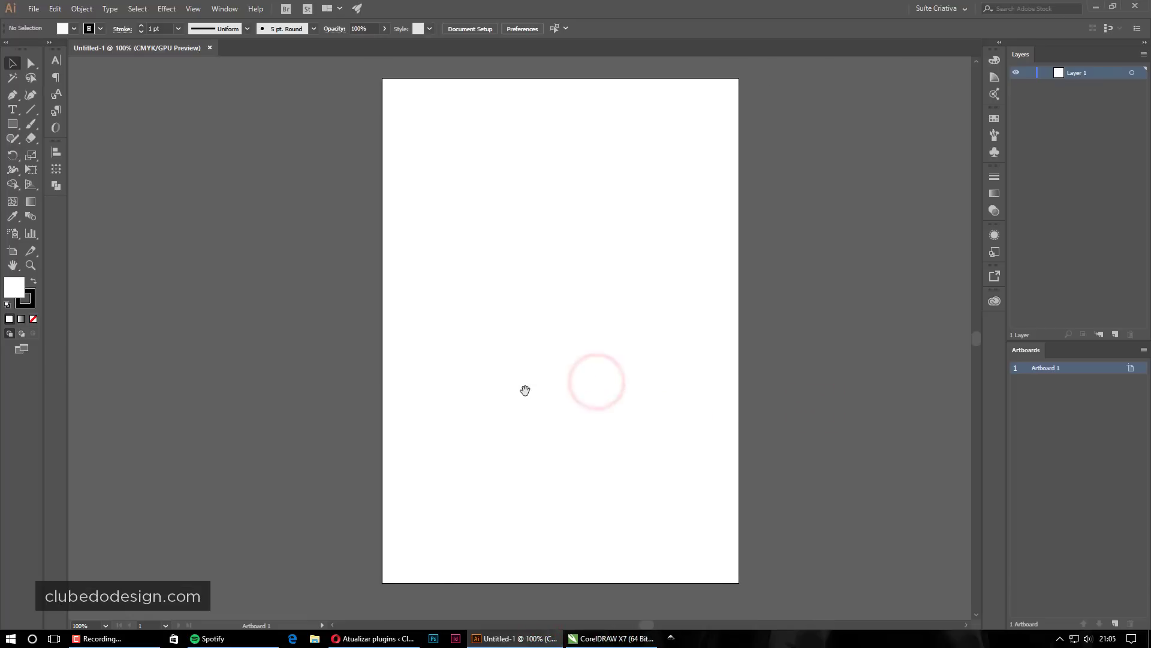
{"action": "left_click", "coordinate": [612, 640]}
{"action": "left_click", "coordinate": [668, 375]}
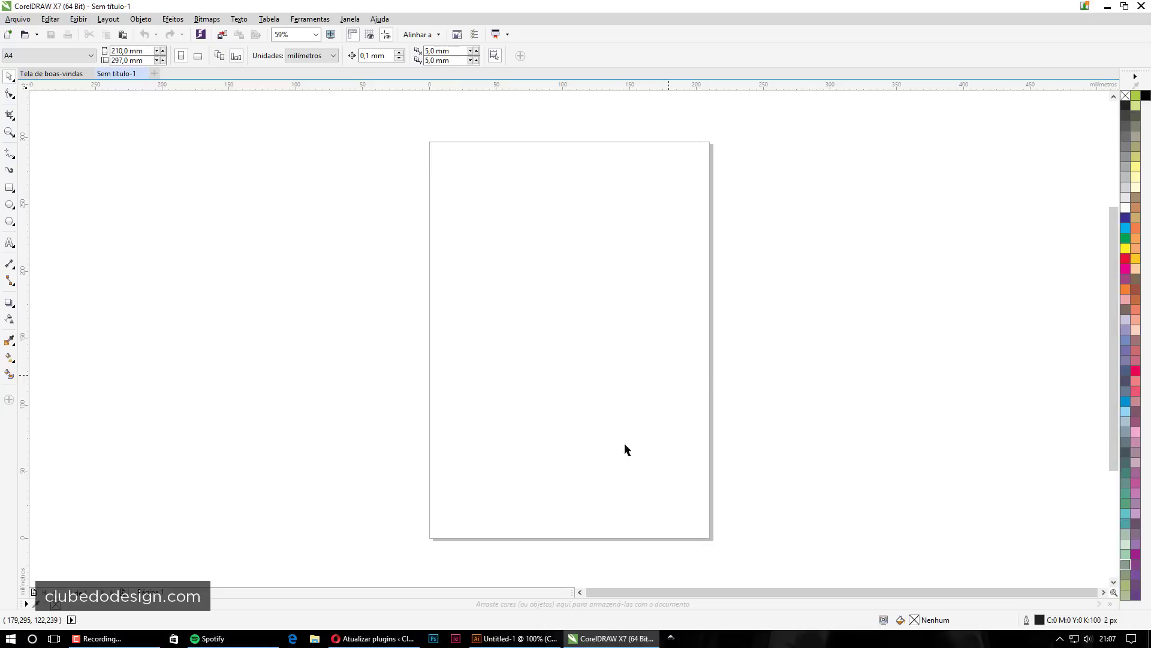
{"action": "left_click", "coordinate": [519, 638]}
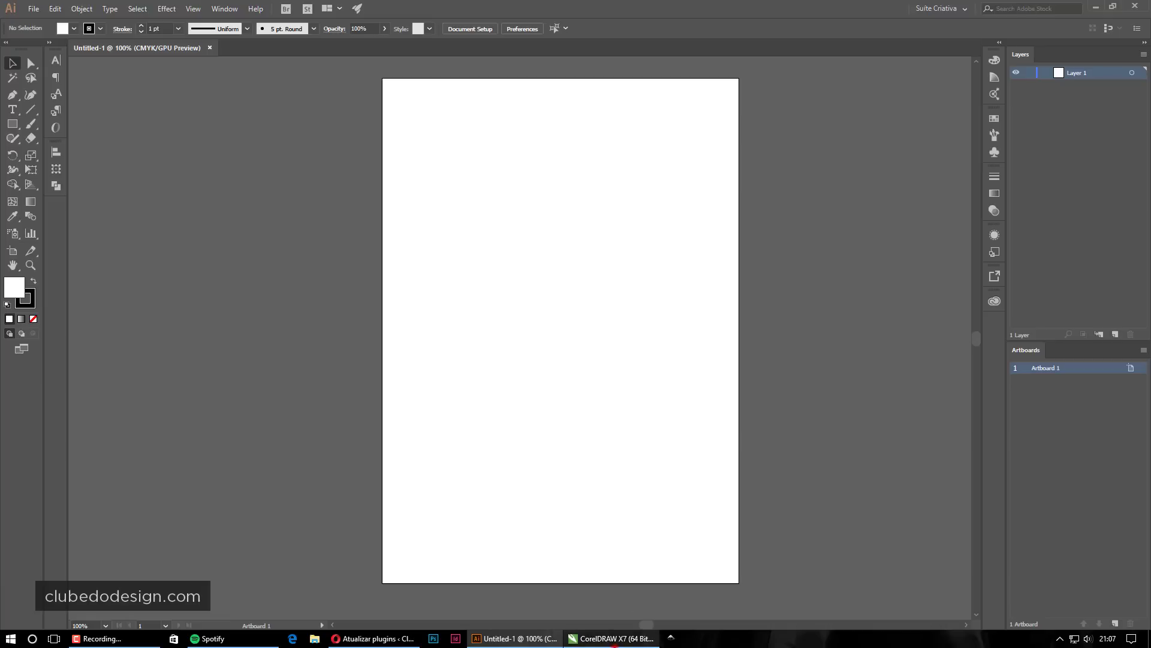
{"action": "left_click", "coordinate": [614, 640]}
{"action": "left_click", "coordinate": [522, 638]}
{"action": "left_click", "coordinate": [603, 638]}
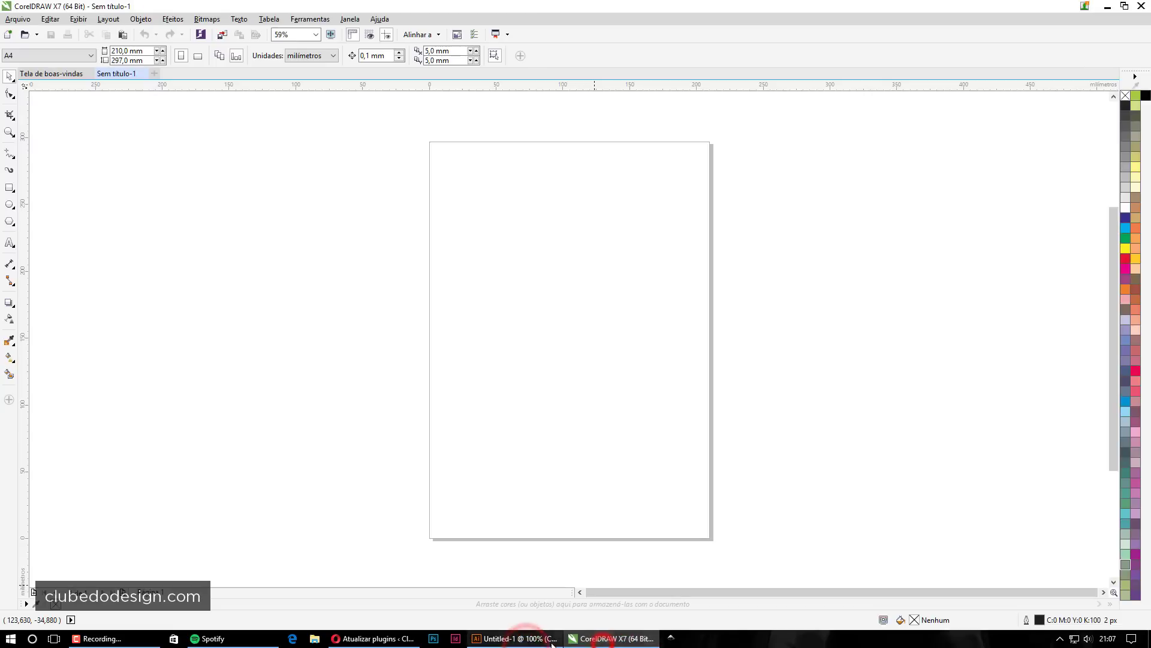
{"action": "left_click", "coordinate": [546, 639]}
{"action": "left_click", "coordinate": [603, 640]}
{"action": "left_click", "coordinate": [540, 640]}
{"action": "left_click", "coordinate": [602, 640]}
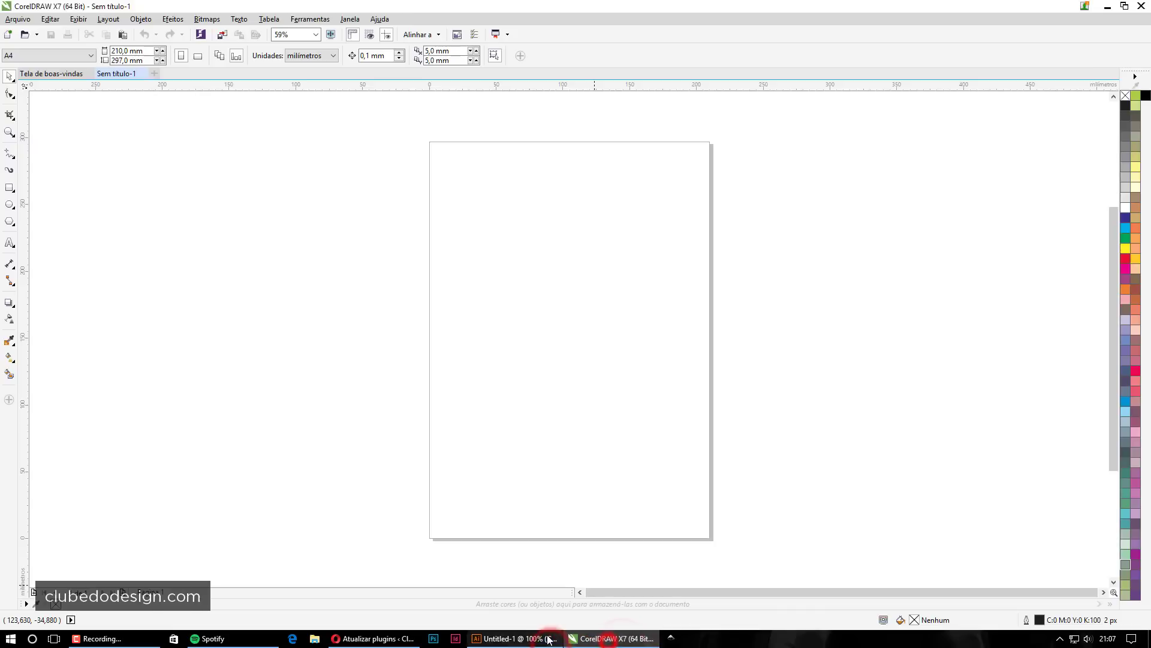
{"action": "left_click", "coordinate": [540, 639]}
{"action": "mouse_move", "coordinate": [612, 638]}
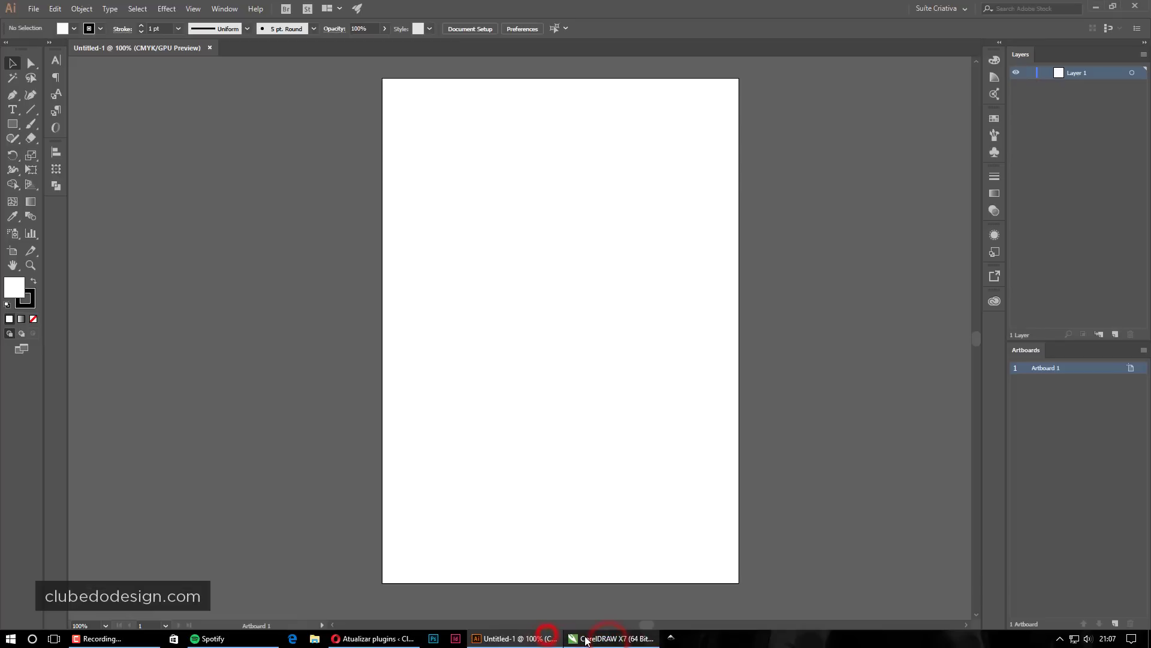
{"action": "left_click", "coordinate": [692, 469]}
{"action": "left_click", "coordinate": [626, 638]}
{"action": "left_click", "coordinate": [705, 412]}
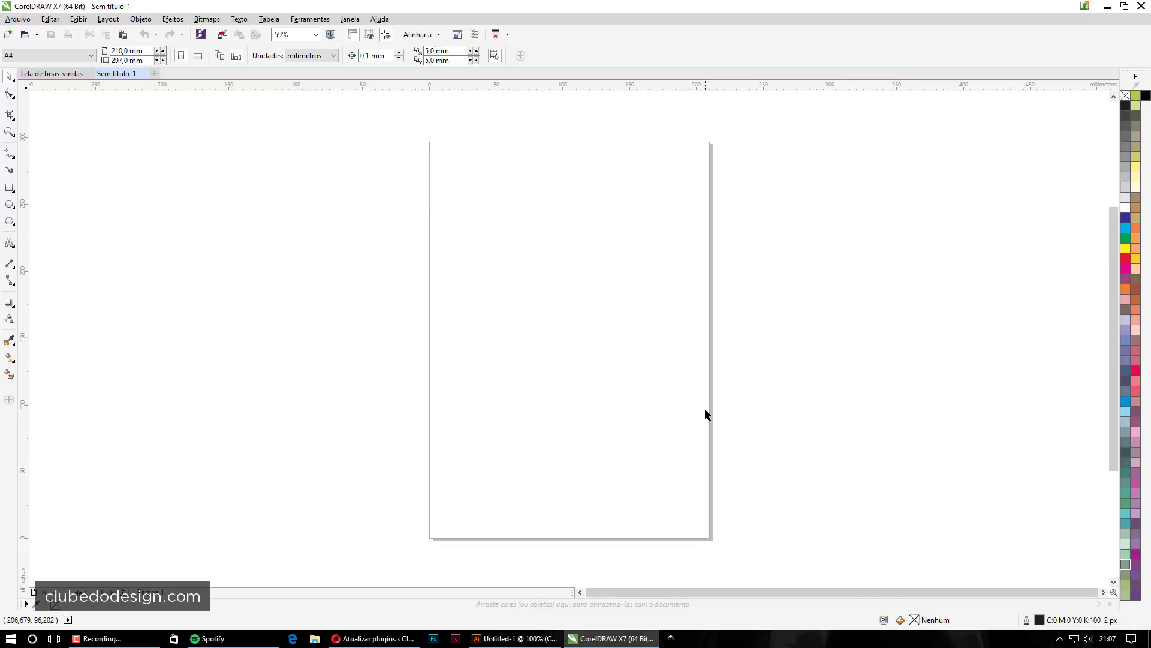
{"action": "left_click", "coordinate": [705, 414]}
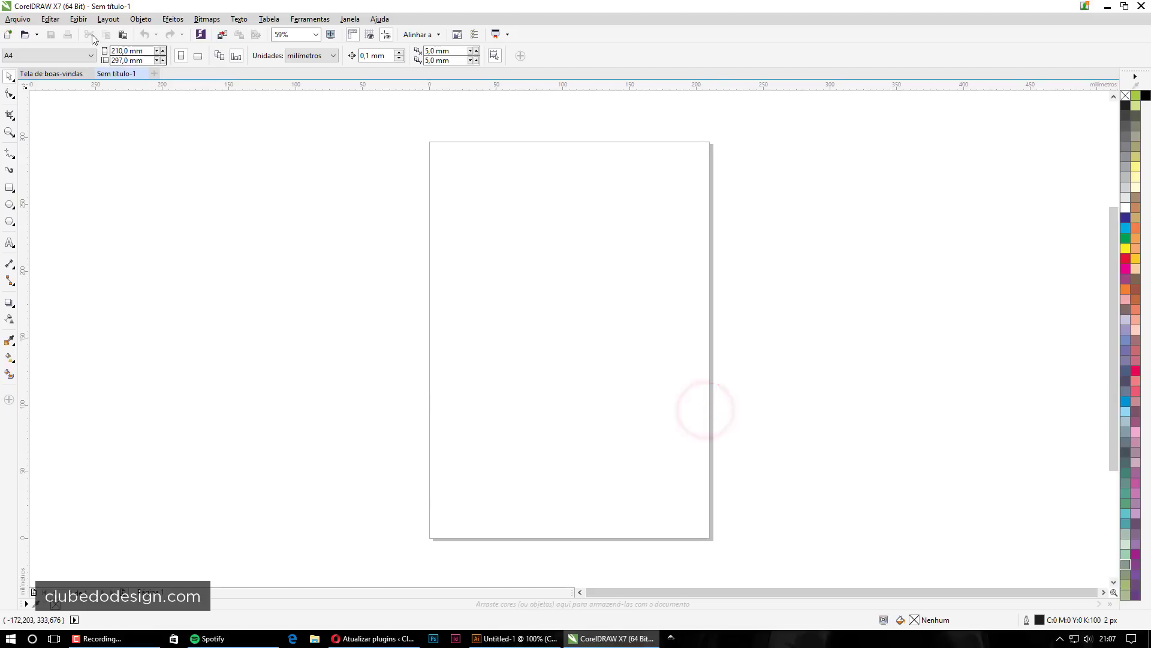
- Show the blank 210 × 297 mm A4 document in CorelDRAW X7
{"action": "left_click", "coordinate": [601, 381]}
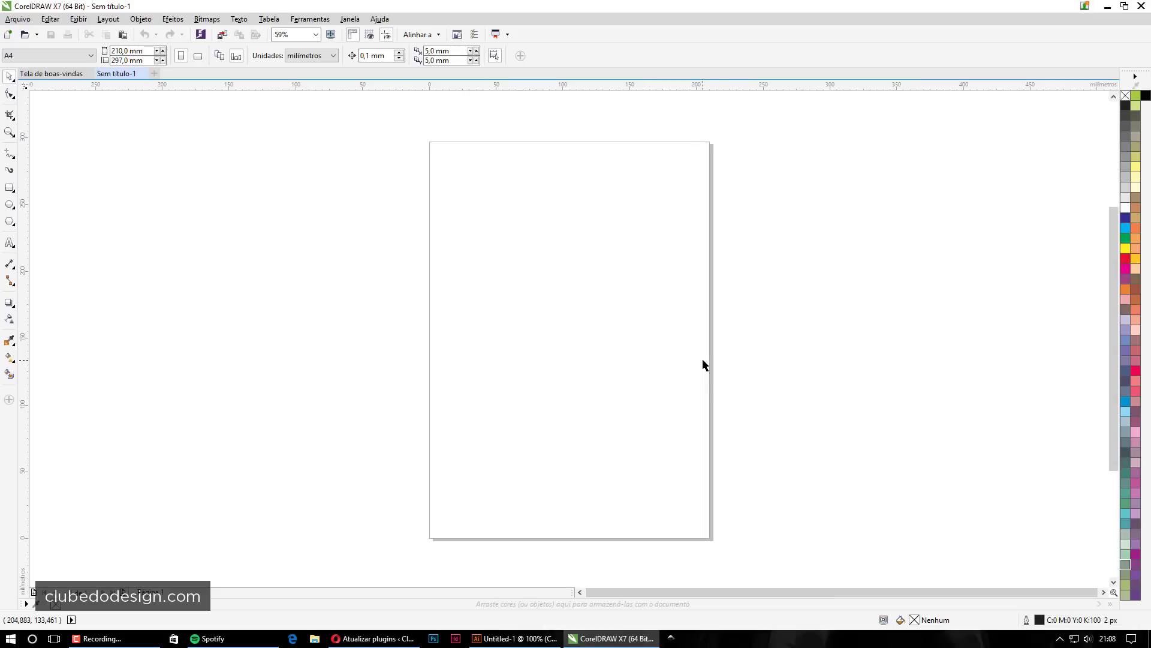
{"action": "left_click", "coordinate": [653, 355]}
- Switch to Illustrator's Untitled-1 artboard, then flip back to CorelDRAW's A4 page to compare
{"action": "left_click", "coordinate": [517, 638]}
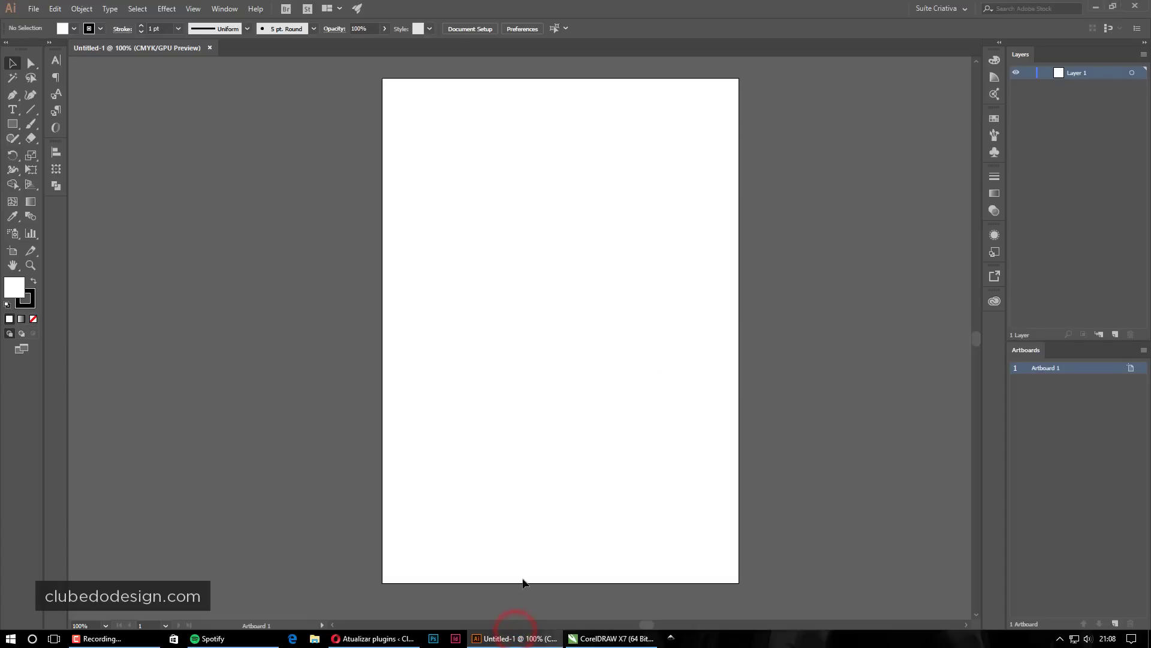
{"action": "left_click", "coordinate": [510, 530]}
{"action": "left_click", "coordinate": [505, 535]}
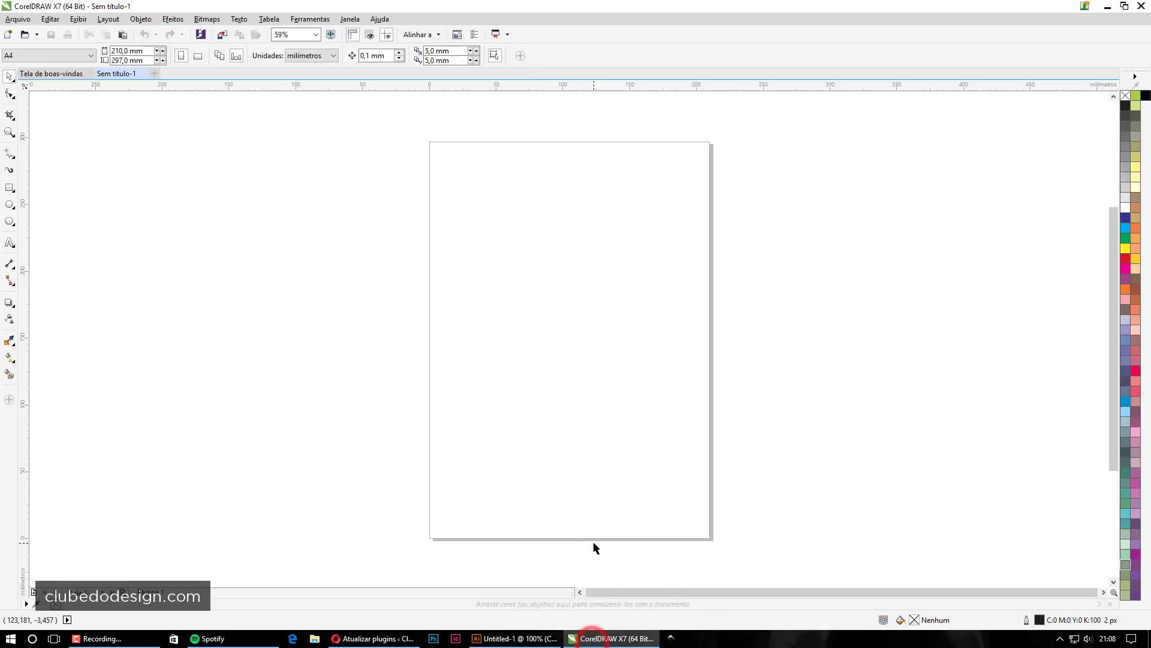
{"action": "left_click", "coordinate": [594, 543]}
{"action": "left_click", "coordinate": [588, 504]}
{"action": "left_click", "coordinate": [522, 638]}
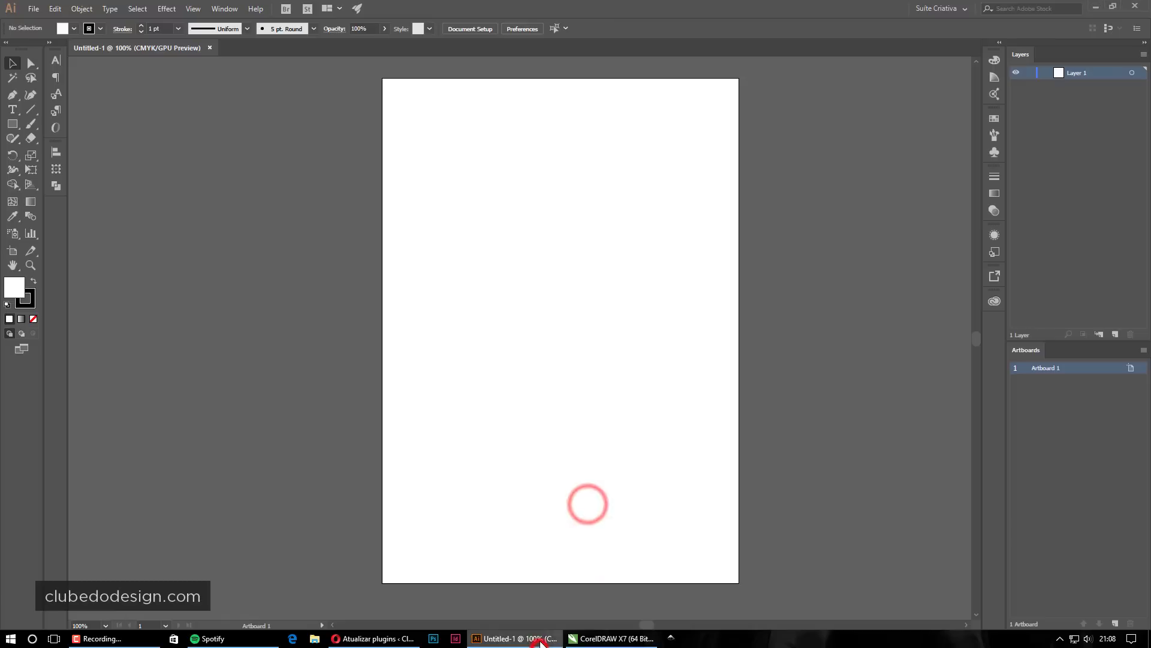
{"action": "left_click", "coordinate": [612, 639]}
{"action": "left_click", "coordinate": [570, 520]}
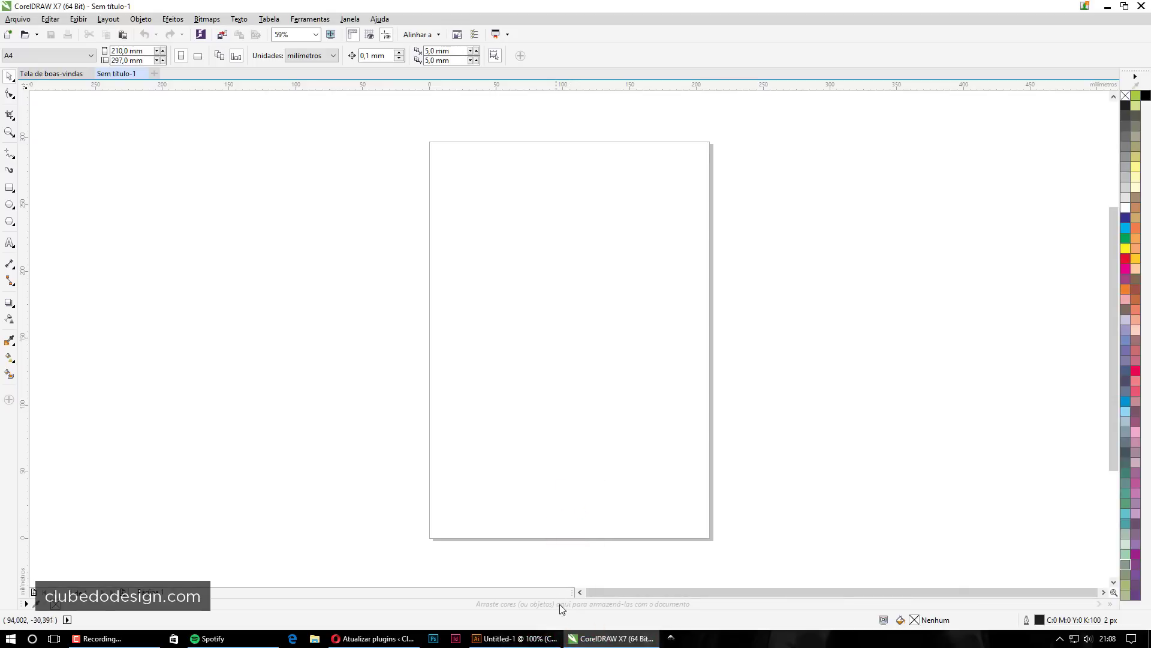
- Reveal the Illustrator artboard again, then bring CorelDRAW's page back for another comparison
{"action": "left_click", "coordinate": [579, 637]}
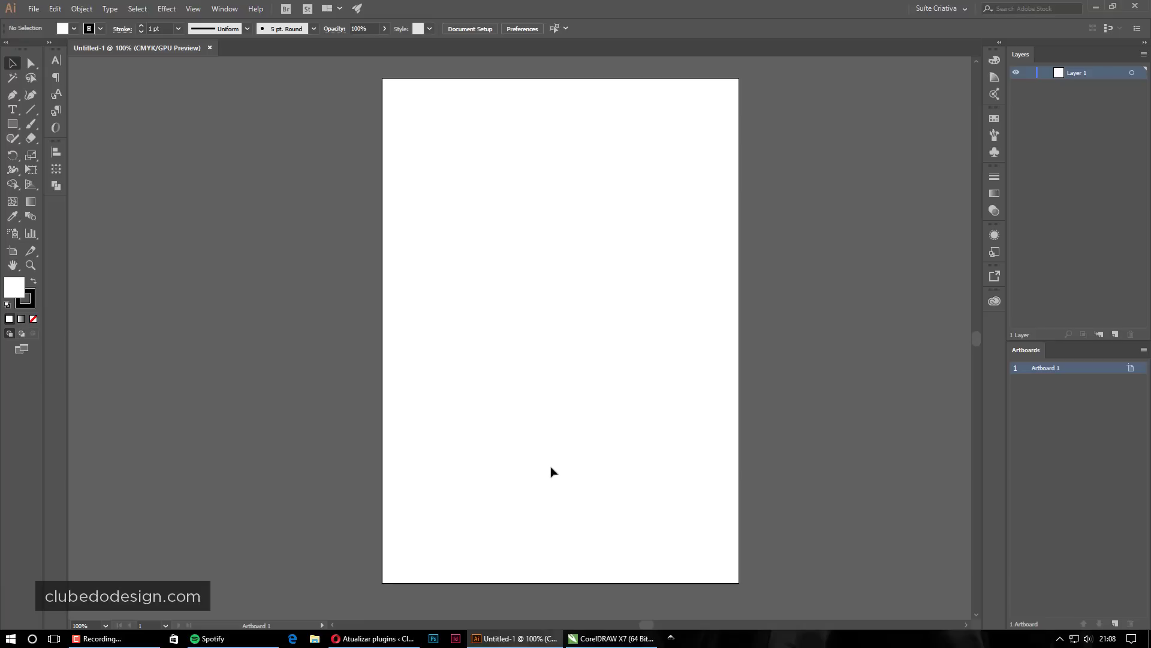
{"action": "left_click", "coordinate": [552, 471]}
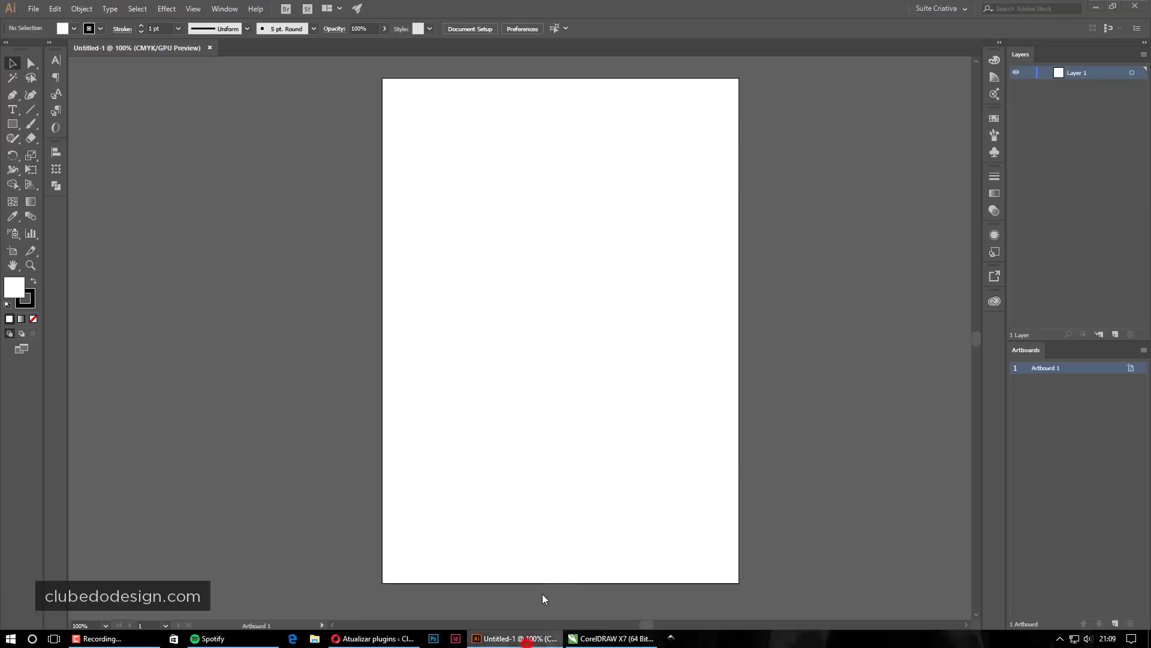
{"action": "left_click", "coordinate": [522, 639]}
{"action": "left_click", "coordinate": [572, 640]}
{"action": "left_click", "coordinate": [577, 638]}
{"action": "left_click", "coordinate": [588, 529]}
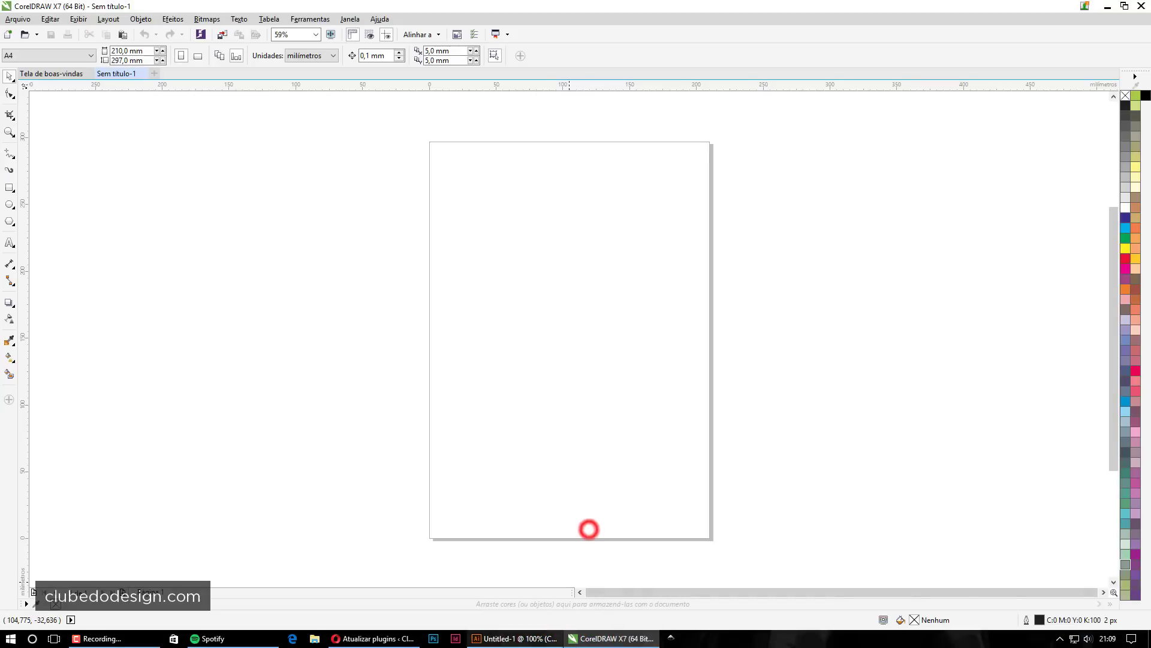
{"action": "key", "text": "alt+Tab"}
- Finish alternating between the programs, leaving Illustrator's blank Untitled-1 artboard in front
{"action": "left_click", "coordinate": [573, 495]}
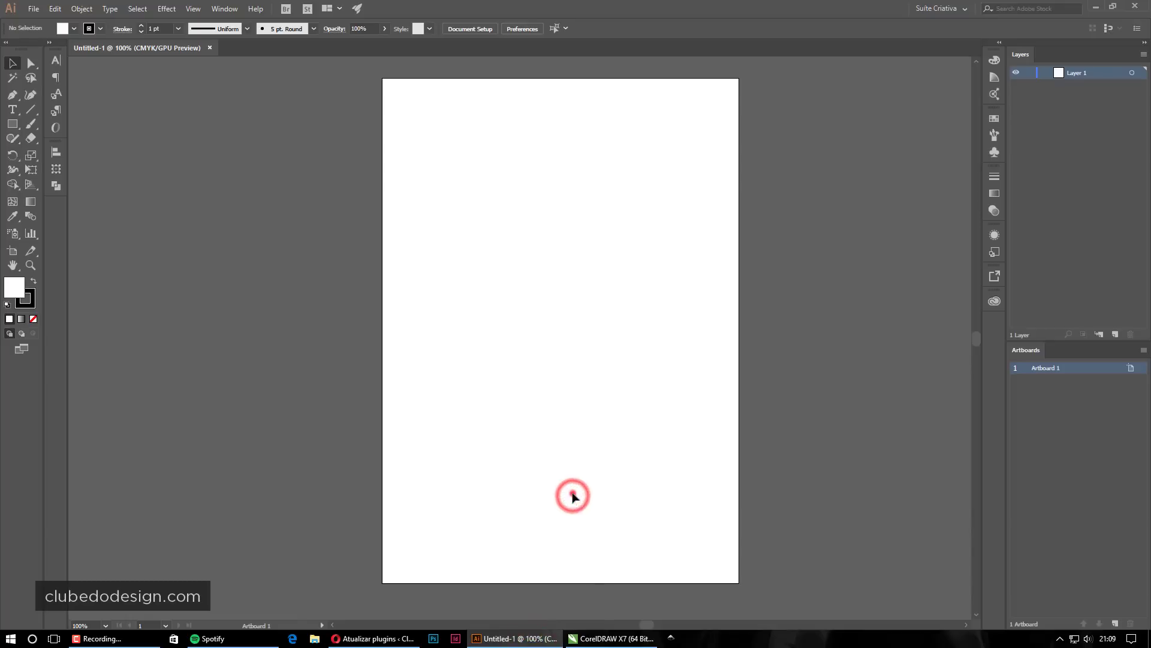
{"action": "left_click", "coordinate": [584, 528]}
{"action": "left_click", "coordinate": [589, 639]}
{"action": "left_click", "coordinate": [579, 521]}
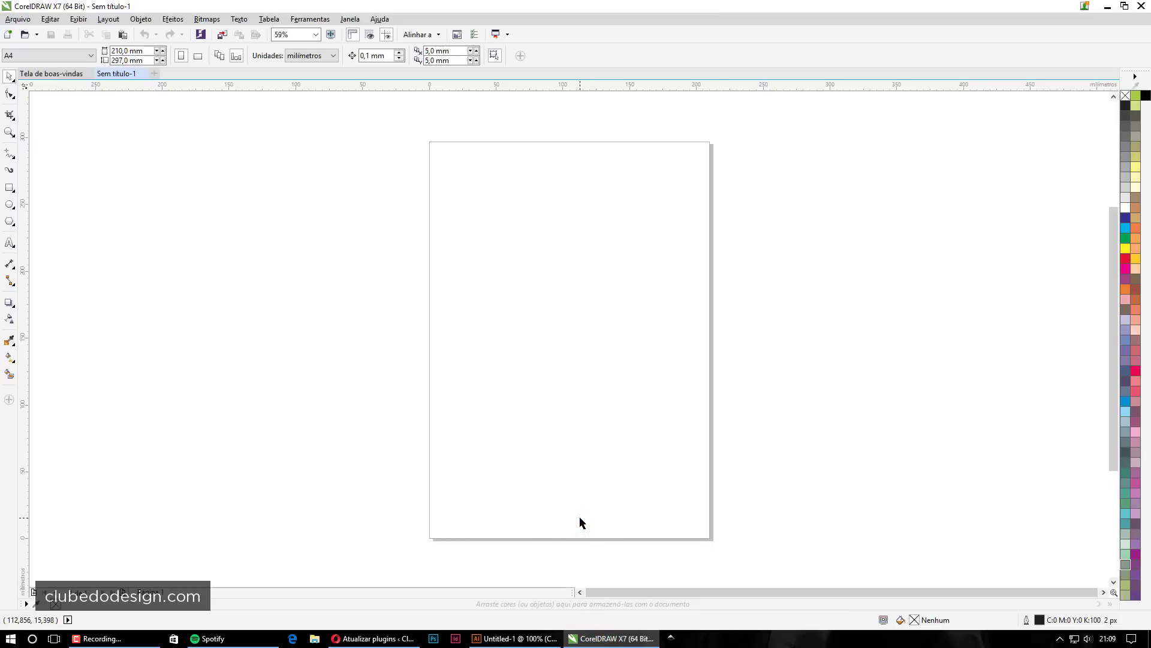
{"action": "left_click", "coordinate": [580, 520]}
{"action": "left_click", "coordinate": [515, 639]}
{"action": "left_click", "coordinate": [610, 491]}
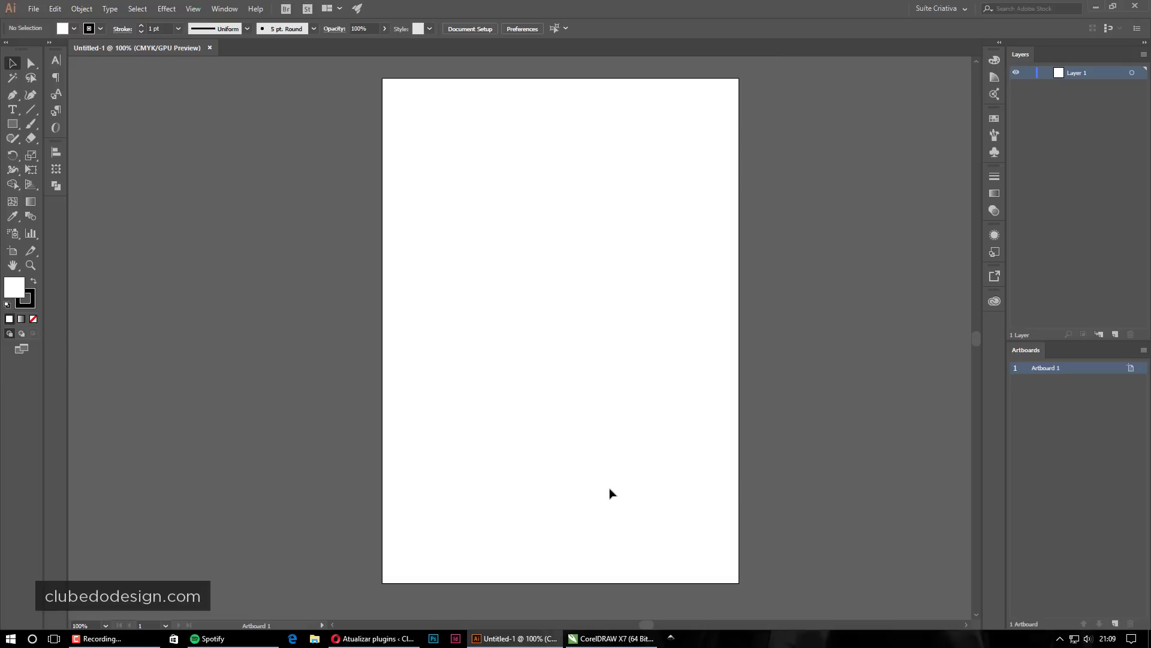
{"action": "left_click", "coordinate": [610, 493]}
{"action": "left_click", "coordinate": [585, 484]}
- Close both blank documents: Illustrator's Untitled-1 and CorelDRAW's Sem título-1
{"action": "key", "text": "alt+Tab"}
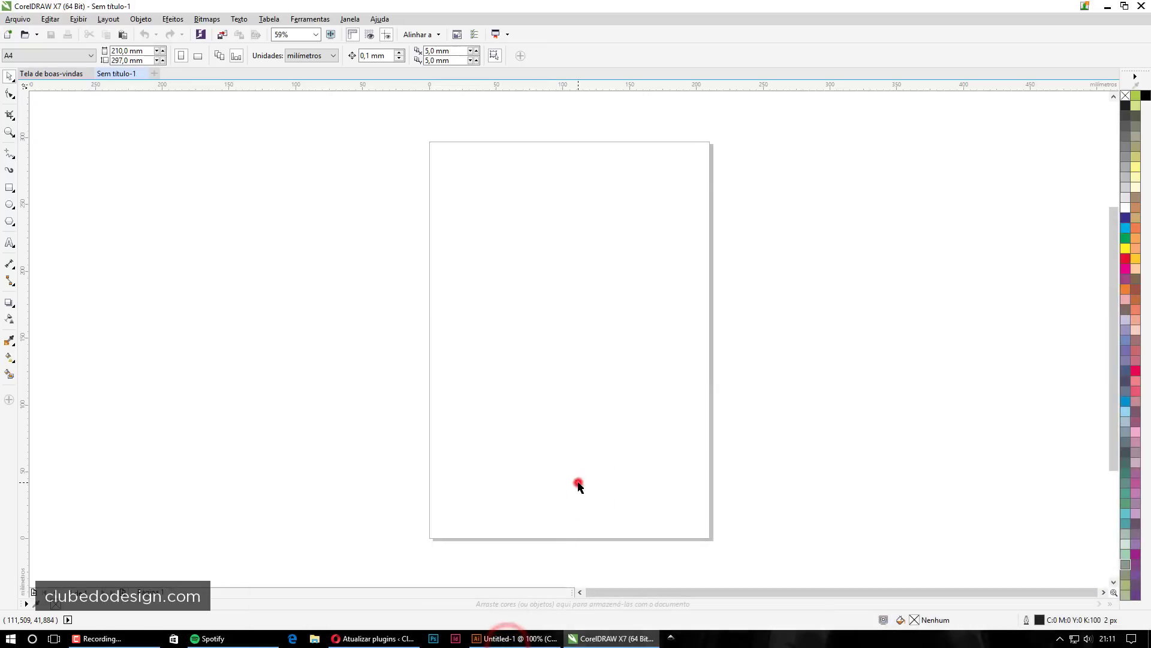
{"action": "left_click", "coordinate": [611, 639]}
{"action": "left_click", "coordinate": [611, 638]}
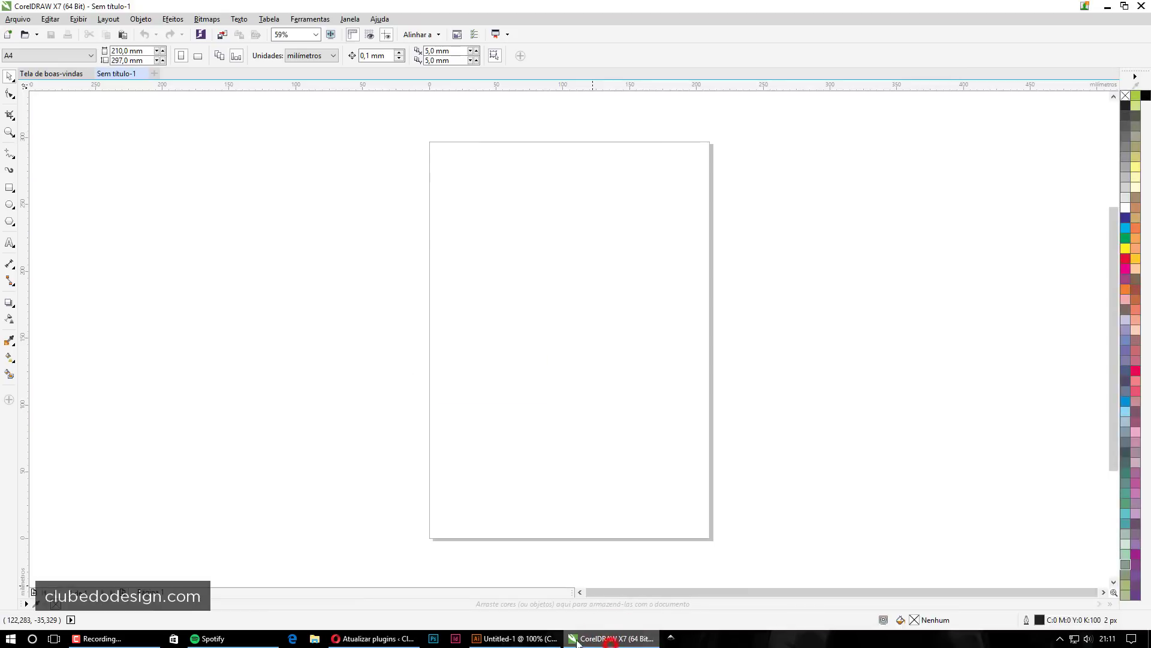
{"action": "left_click", "coordinate": [517, 638]}
{"action": "left_click", "coordinate": [572, 505]}
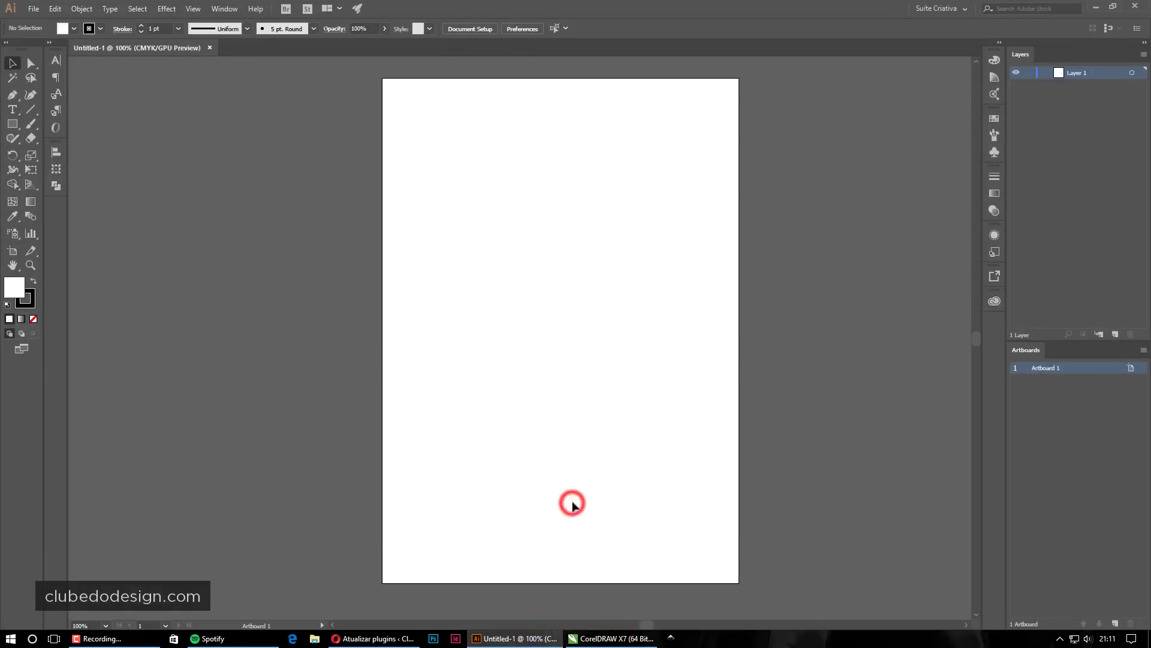
{"action": "left_click", "coordinate": [210, 48]}
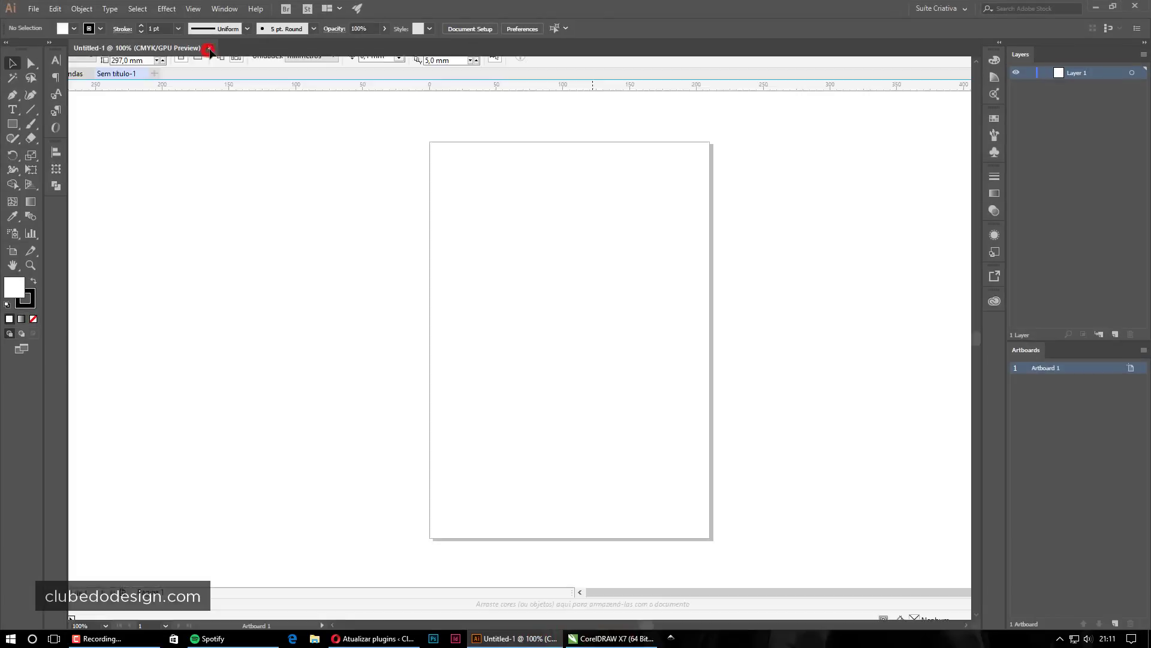
{"action": "left_click", "coordinate": [623, 639]}
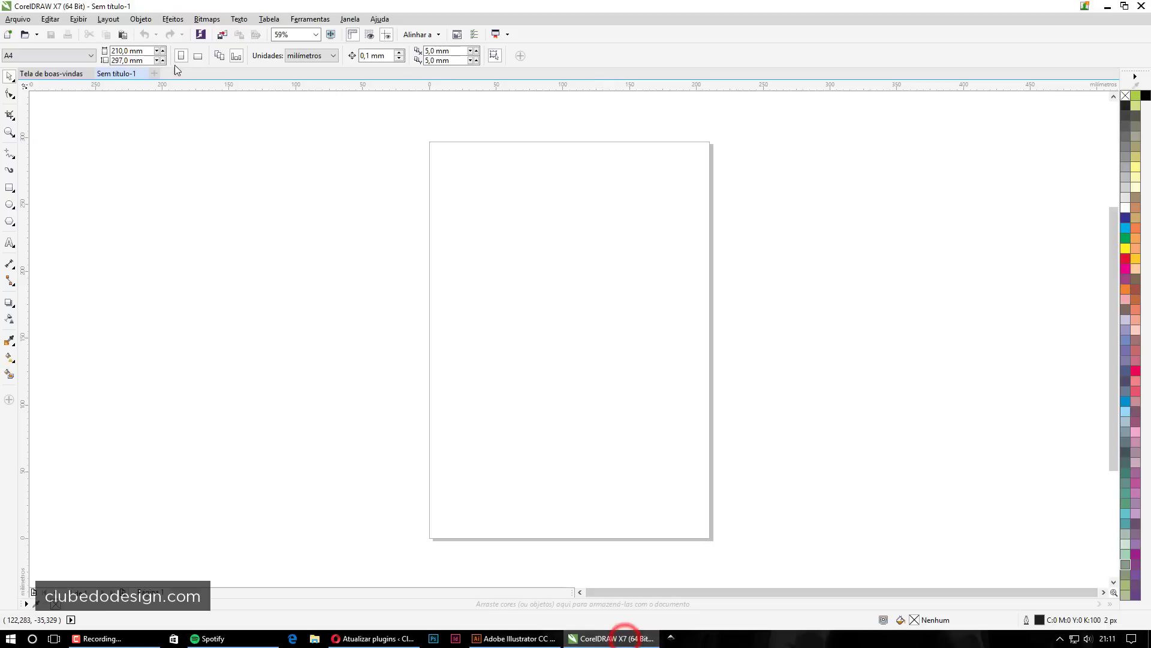
{"action": "left_click", "coordinate": [143, 73]}
- Return to Illustrator's start screen and open the recent animal icons file
{"action": "left_click", "coordinate": [516, 639]}
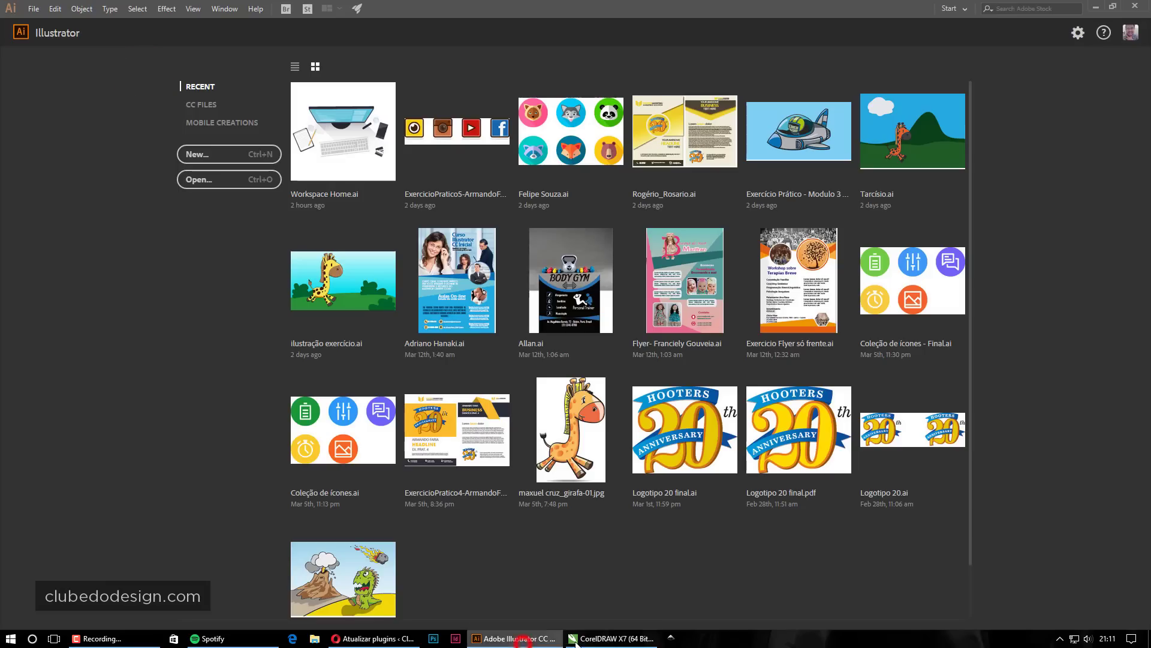
{"action": "left_click", "coordinate": [576, 639]}
{"action": "left_click", "coordinate": [540, 639]}
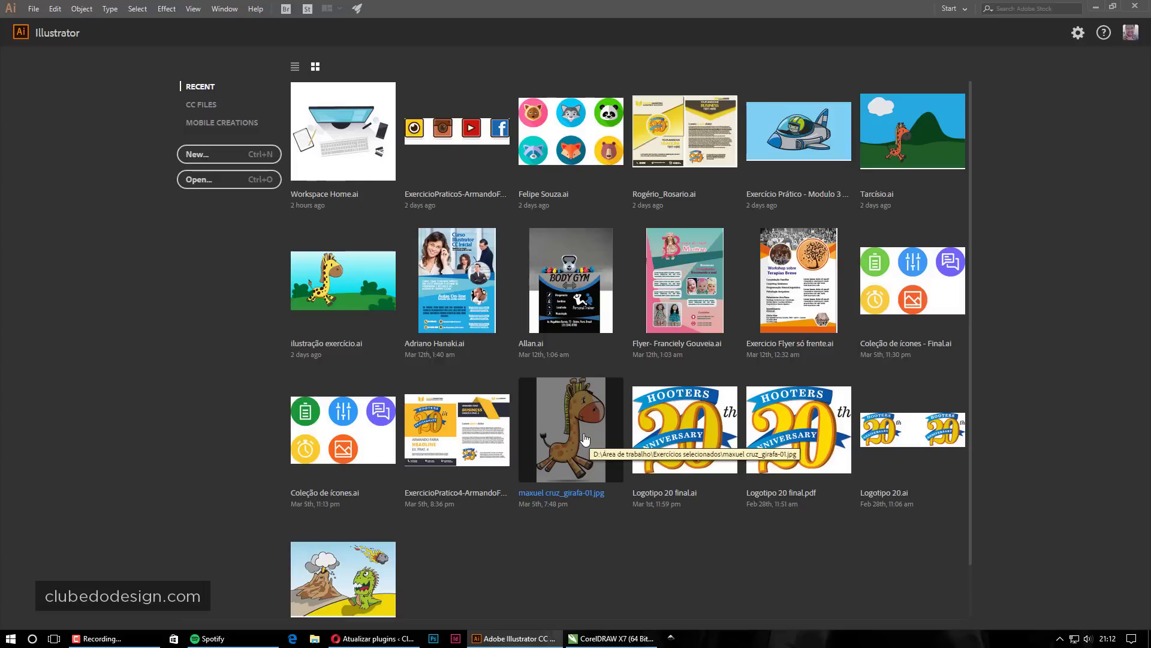
{"action": "left_click", "coordinate": [588, 156]}
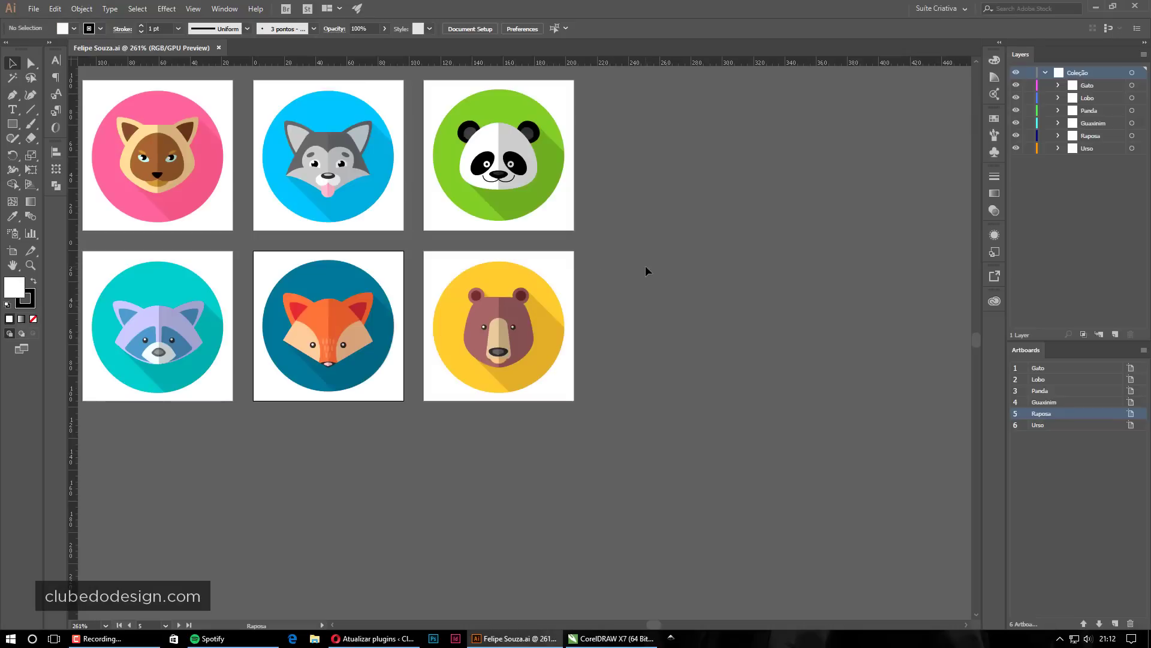
- Zoom into the panda's ear edge up to 64000% and select the panda group
{"action": "left_click", "coordinate": [675, 274]}
{"action": "left_click", "coordinate": [617, 277]}
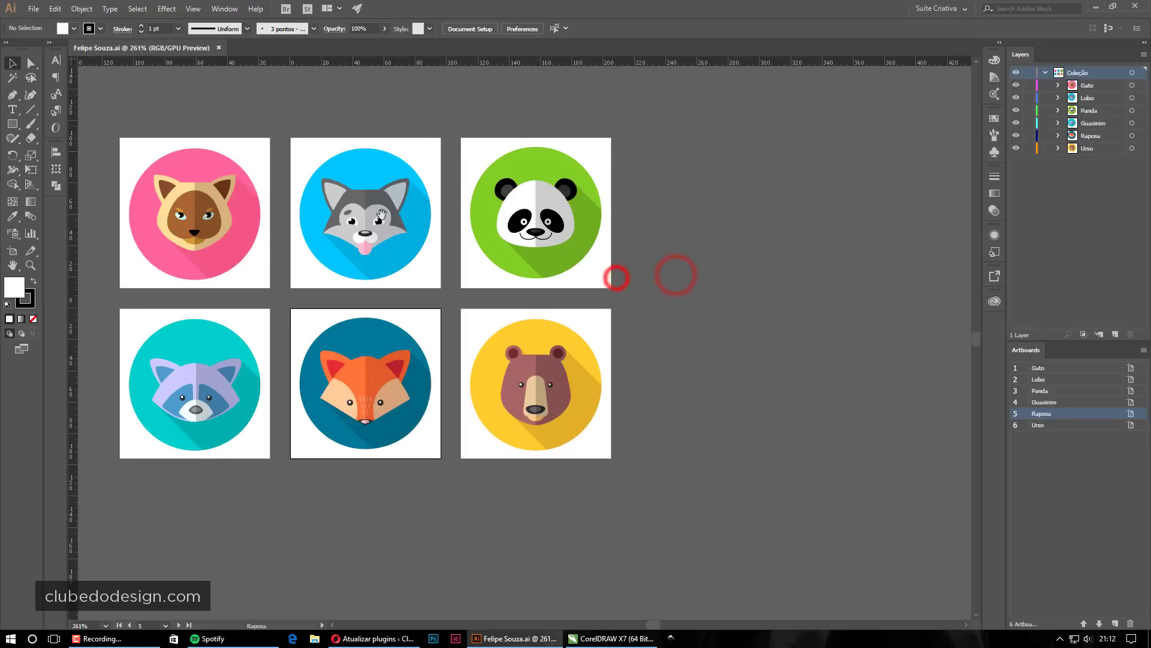
{"action": "left_click_drag", "start_coordinate": [381, 214], "coordinate": [516, 248]}
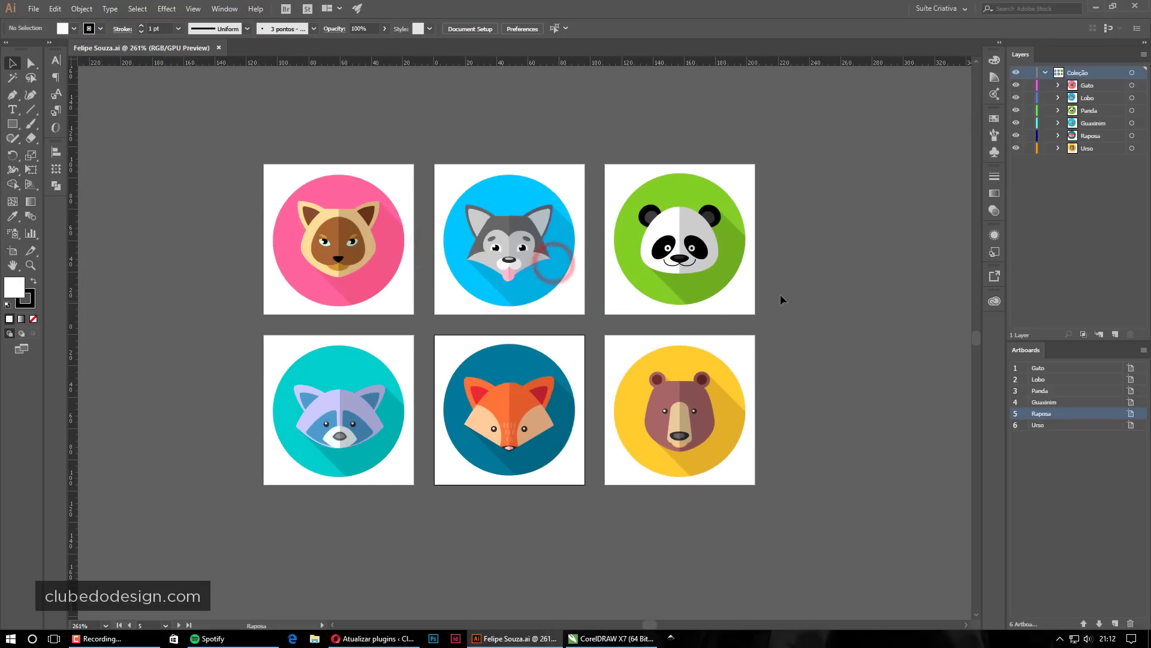
{"action": "left_click", "coordinate": [795, 289]}
{"action": "left_click", "coordinate": [810, 286]}
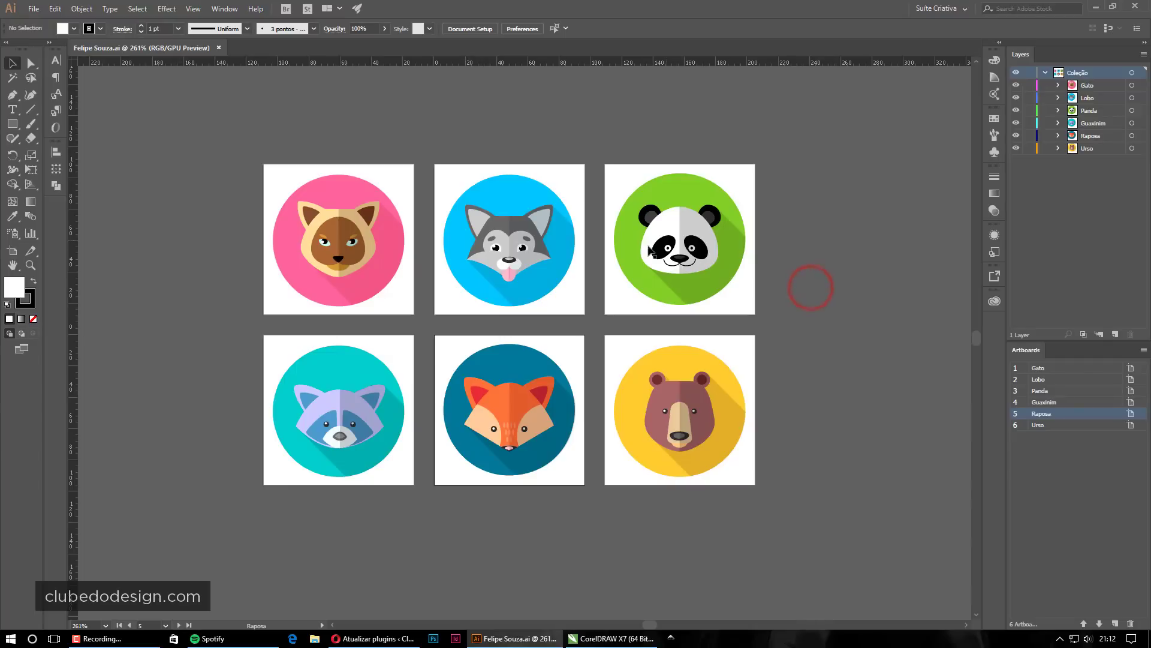
{"action": "left_click", "coordinate": [807, 285]}
{"action": "left_click_drag", "start_coordinate": [651, 210], "coordinate": [677, 264]}
{"action": "left_click_drag", "start_coordinate": [491, 164], "coordinate": [694, 262]}
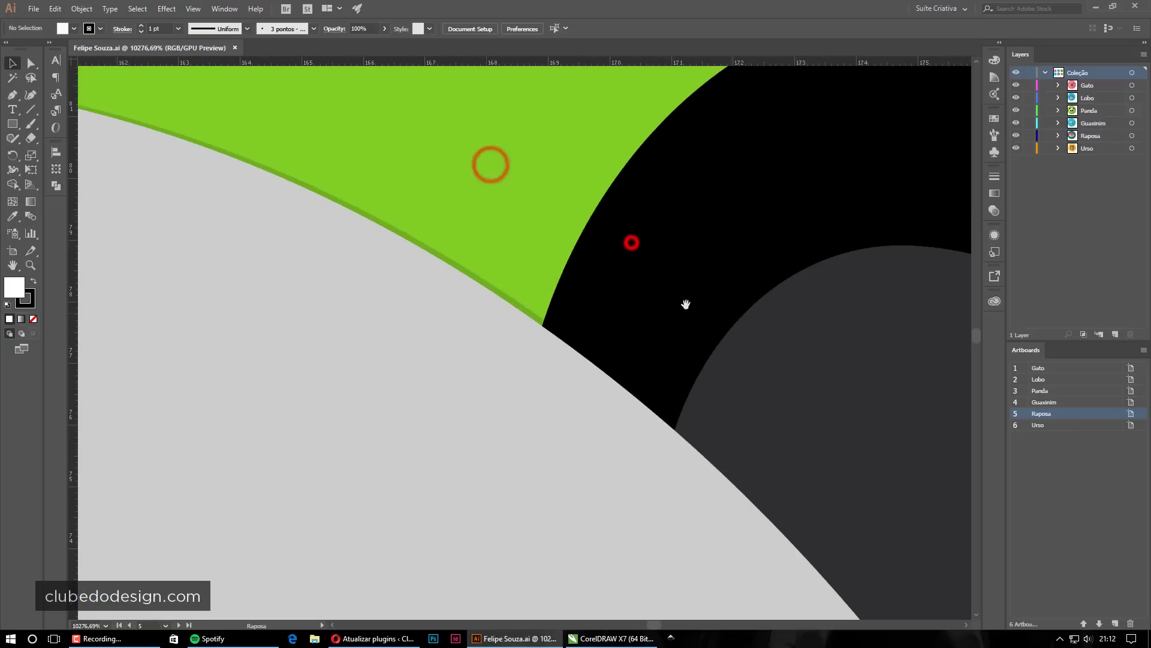
{"action": "left_click", "coordinate": [630, 242]}
{"action": "left_click", "coordinate": [467, 302]}
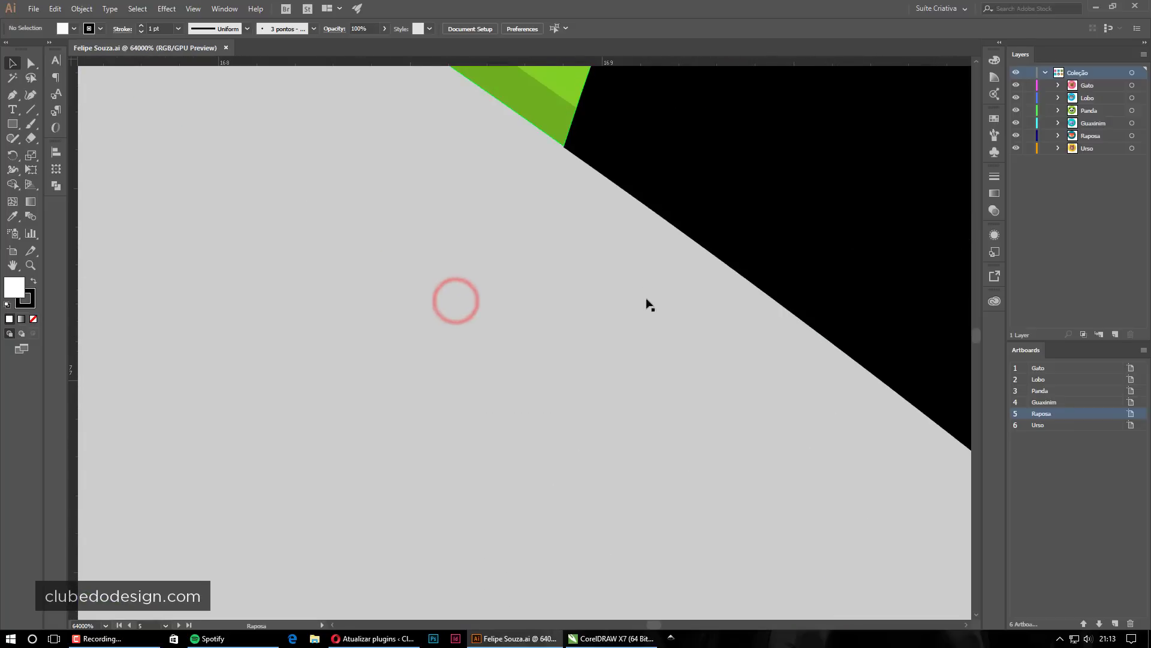
{"action": "left_click_drag", "start_coordinate": [639, 219], "coordinate": [612, 411]}
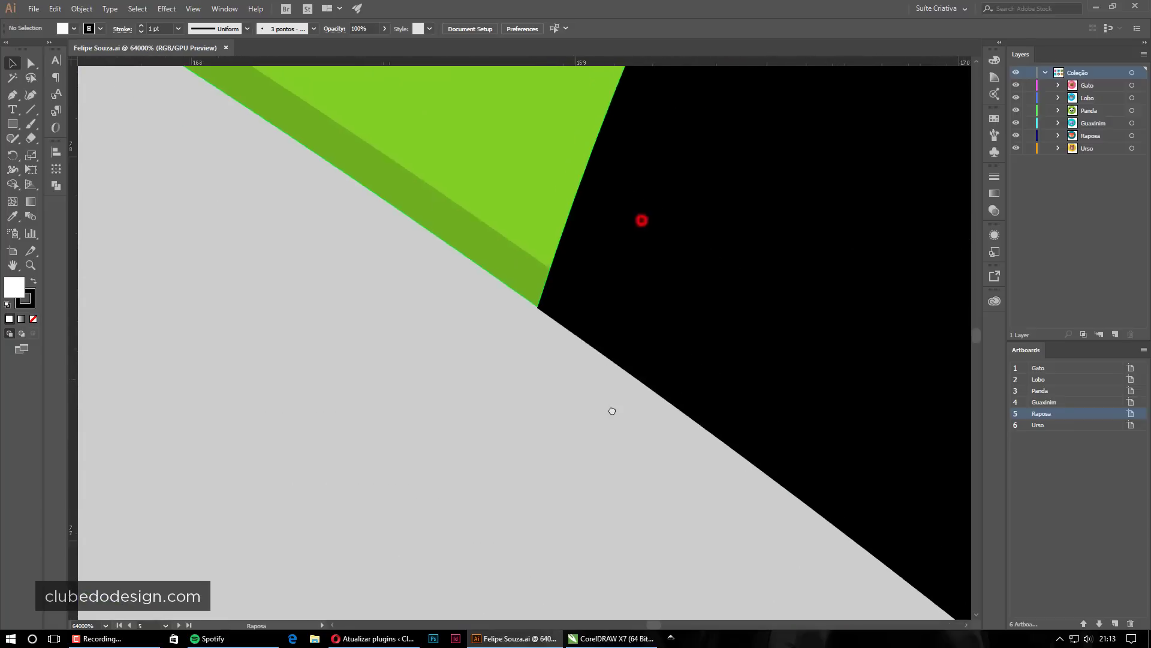
{"action": "left_click", "coordinate": [431, 397]}
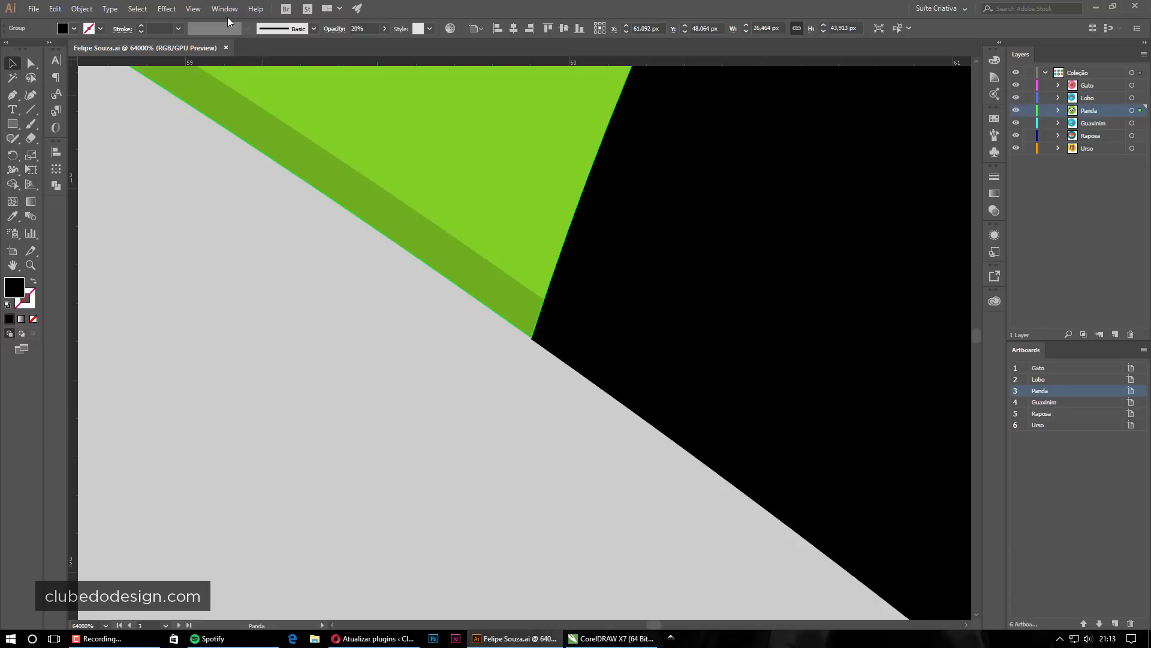
- Turn on Pixel Preview and zoom out from the panda to all six icons at 100%
{"action": "left_click", "coordinate": [194, 9]}
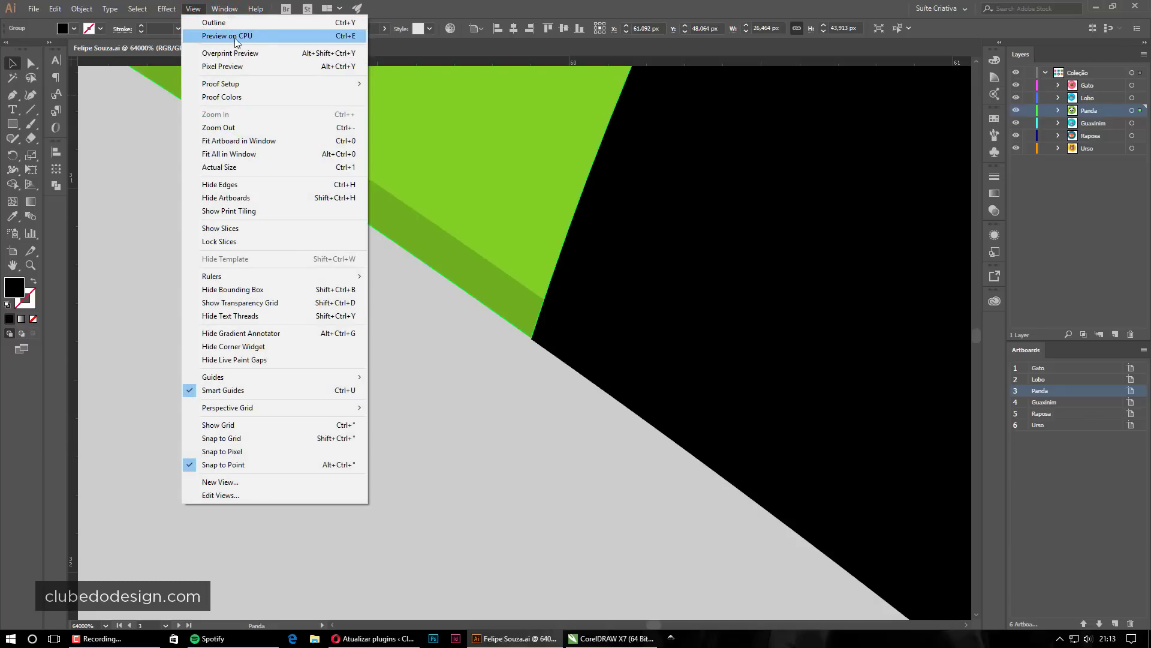
{"action": "left_click", "coordinate": [254, 65]}
{"action": "left_click", "coordinate": [441, 213]}
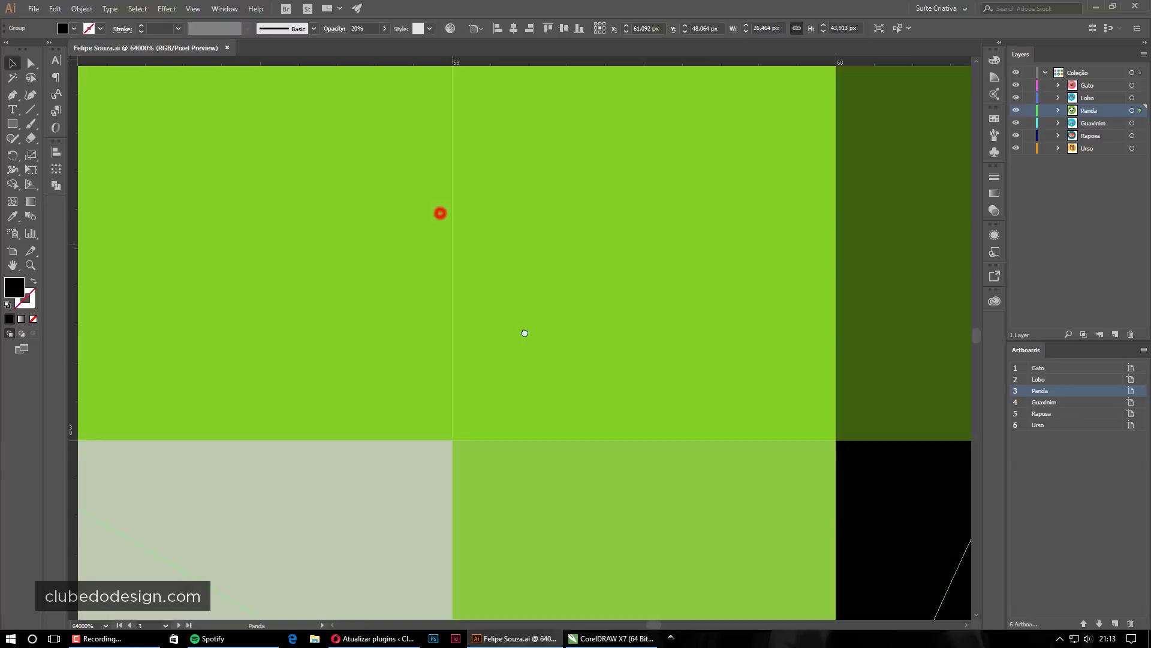
{"action": "left_click", "coordinate": [585, 294], "text": "alt"}
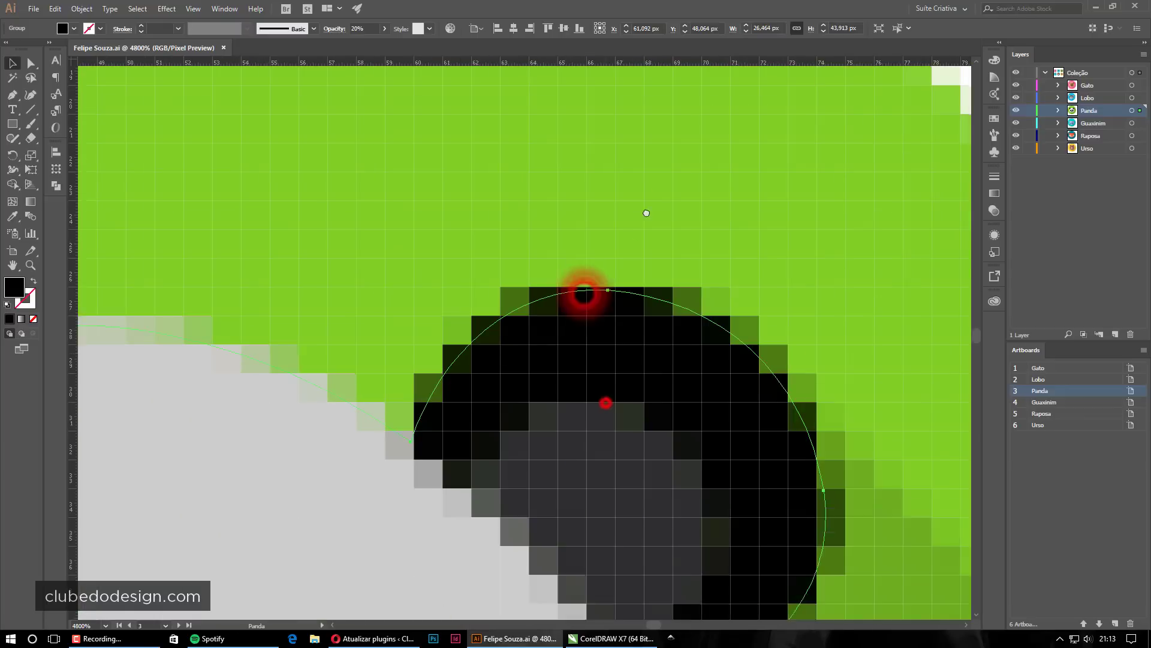
{"action": "scroll", "coordinate": [646, 213], "scroll_direction": "down", "scroll_amount": 5}
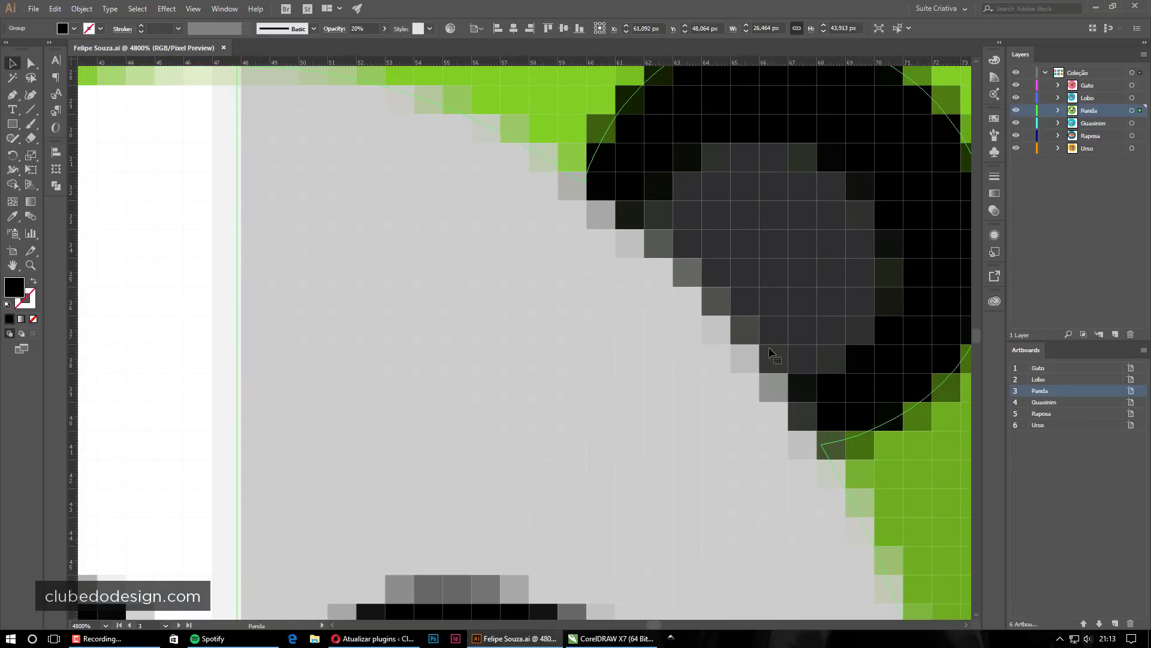
{"action": "left_click", "coordinate": [724, 299], "text": "alt"}
{"action": "left_click", "coordinate": [657, 322], "text": "alt"}
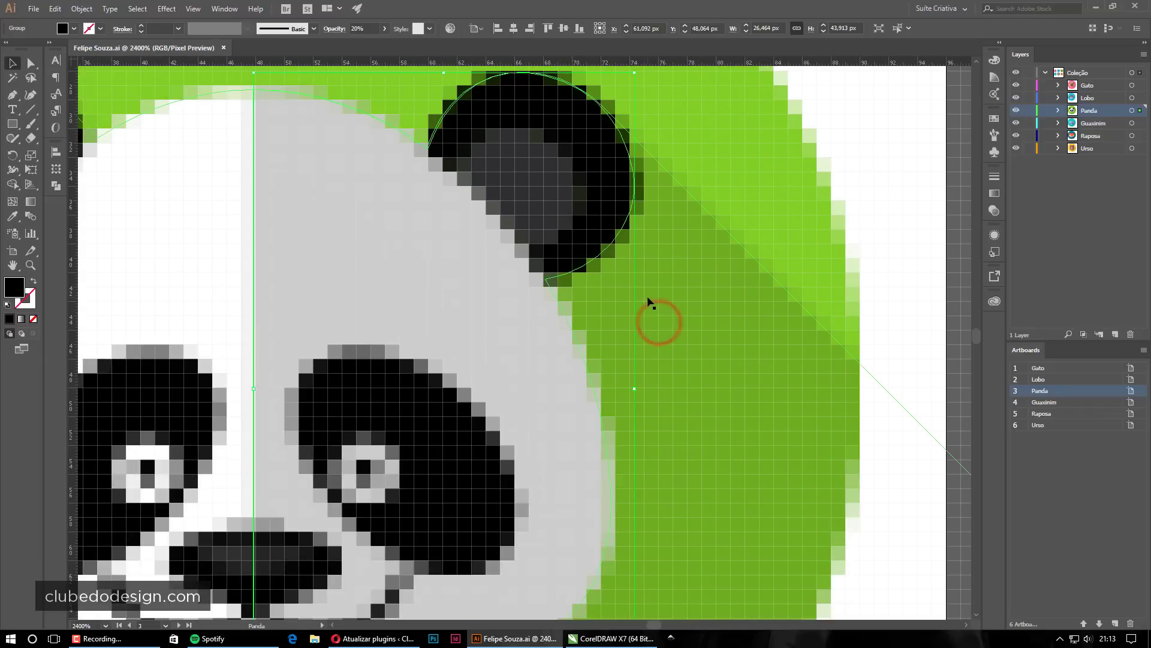
{"action": "left_click", "coordinate": [563, 313], "text": "alt"}
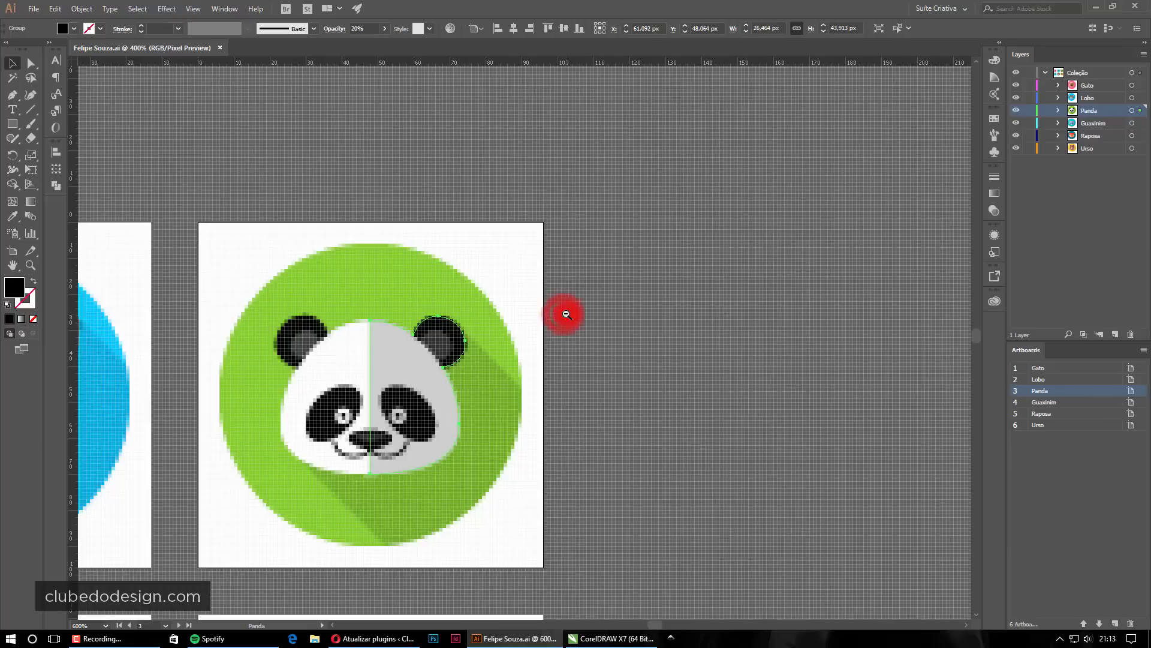
{"action": "left_click", "coordinate": [566, 314], "text": "alt"}
{"action": "left_click", "coordinate": [452, 405], "text": "alt"}
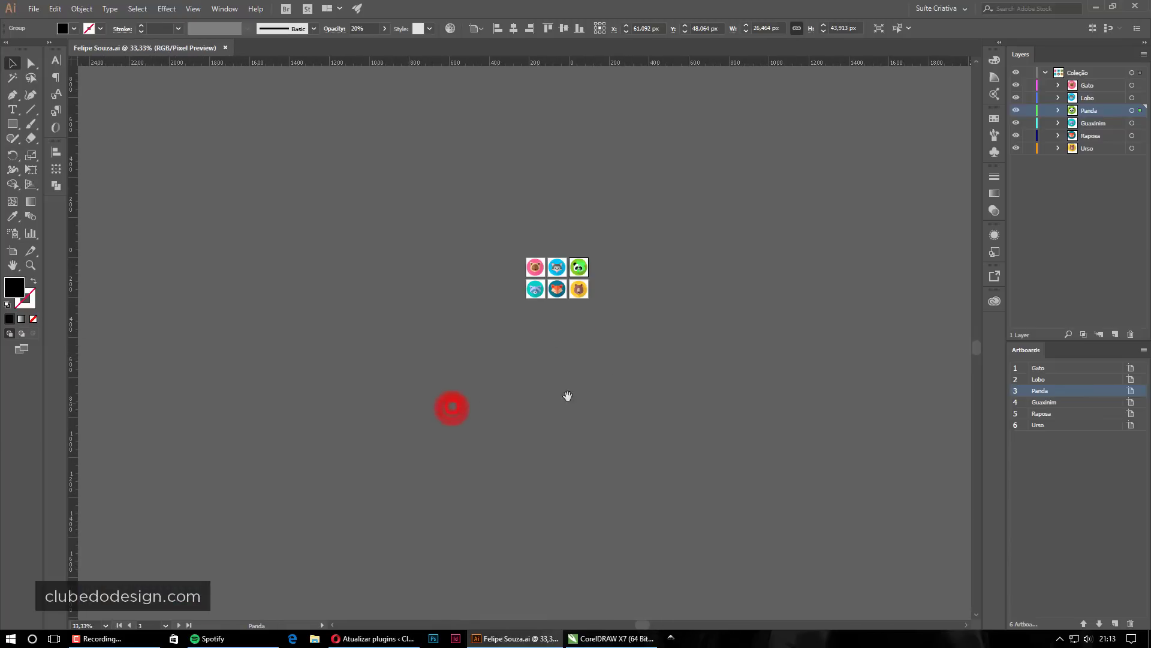
{"action": "key", "text": "ctrl+1"}
- Deselect the panda group and marquee-zoom in on the panda's face
{"action": "left_click", "coordinate": [632, 348]}
{"action": "left_click", "coordinate": [709, 300]}
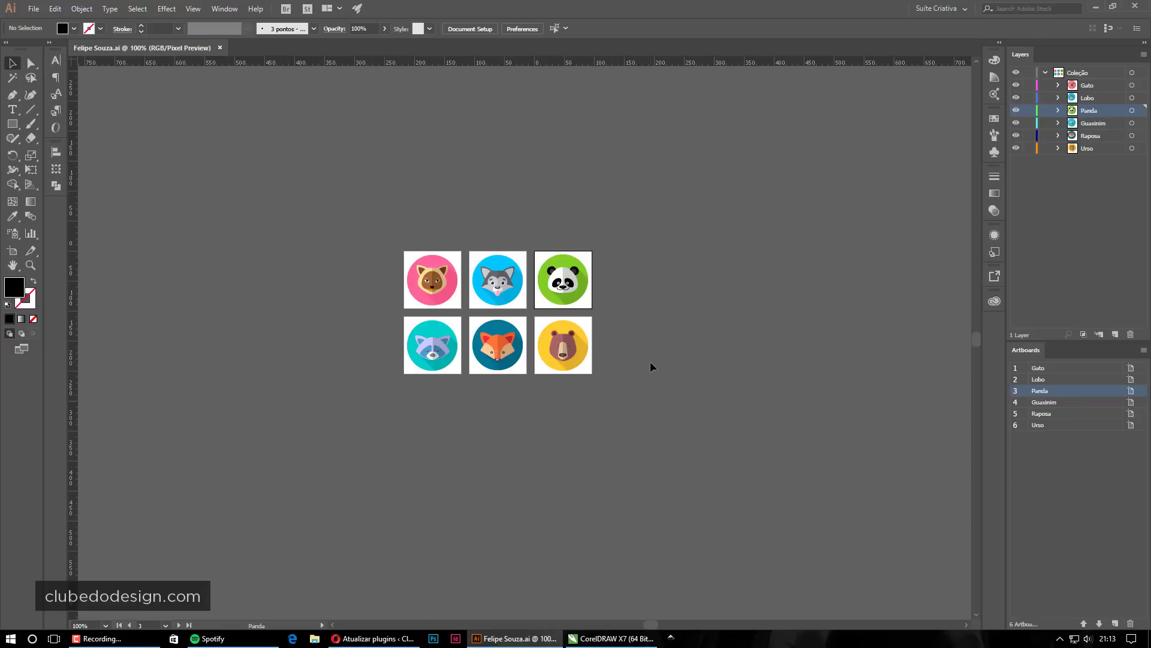
{"action": "left_click_drag", "start_coordinate": [531, 258], "coordinate": [587, 326]}
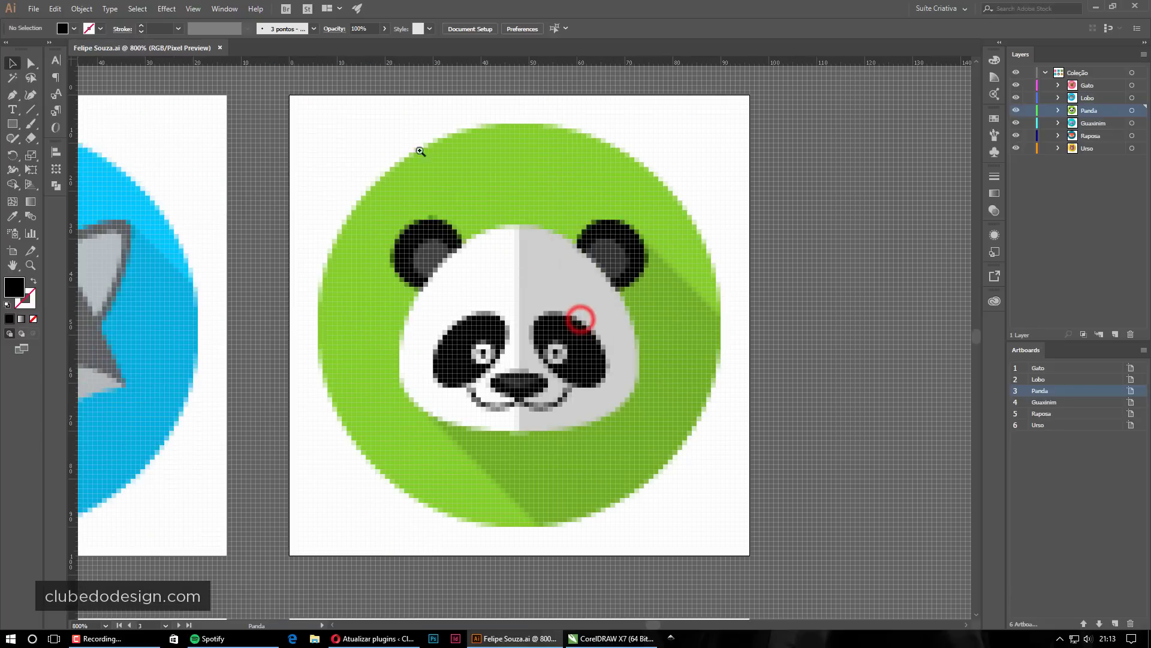
{"action": "left_click_drag", "start_coordinate": [321, 126], "coordinate": [773, 503]}
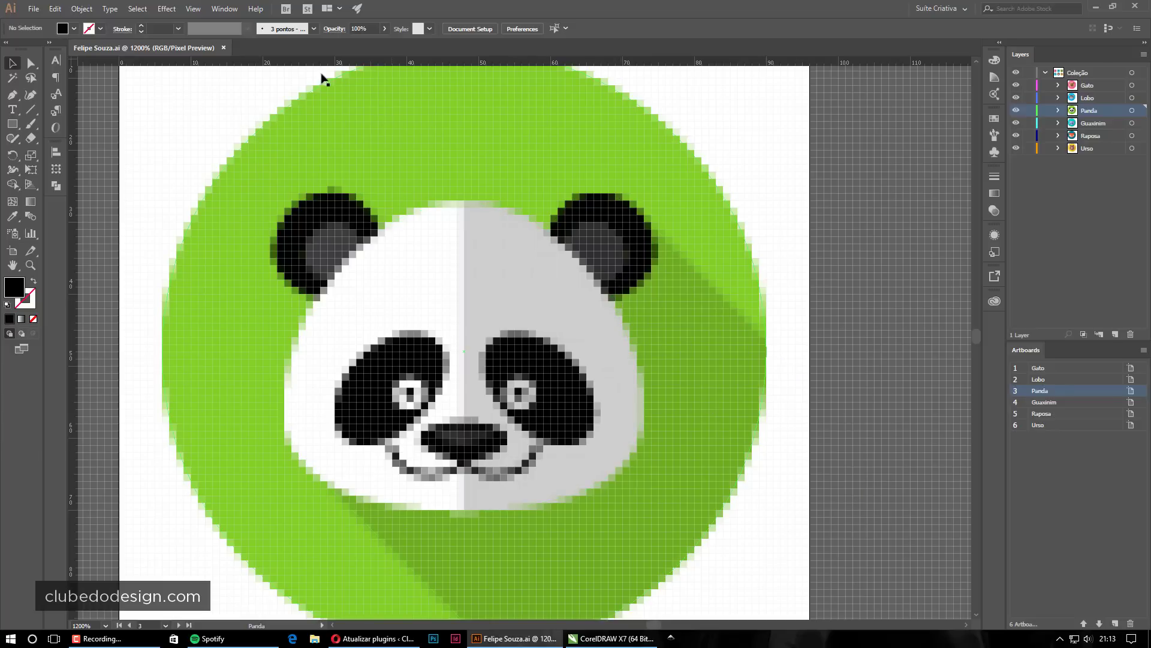
- Turn Pixel Preview off, zoom out to the panda artboard, and bring up CorelDRAW
{"action": "left_click", "coordinate": [194, 10]}
{"action": "left_click", "coordinate": [213, 66]}
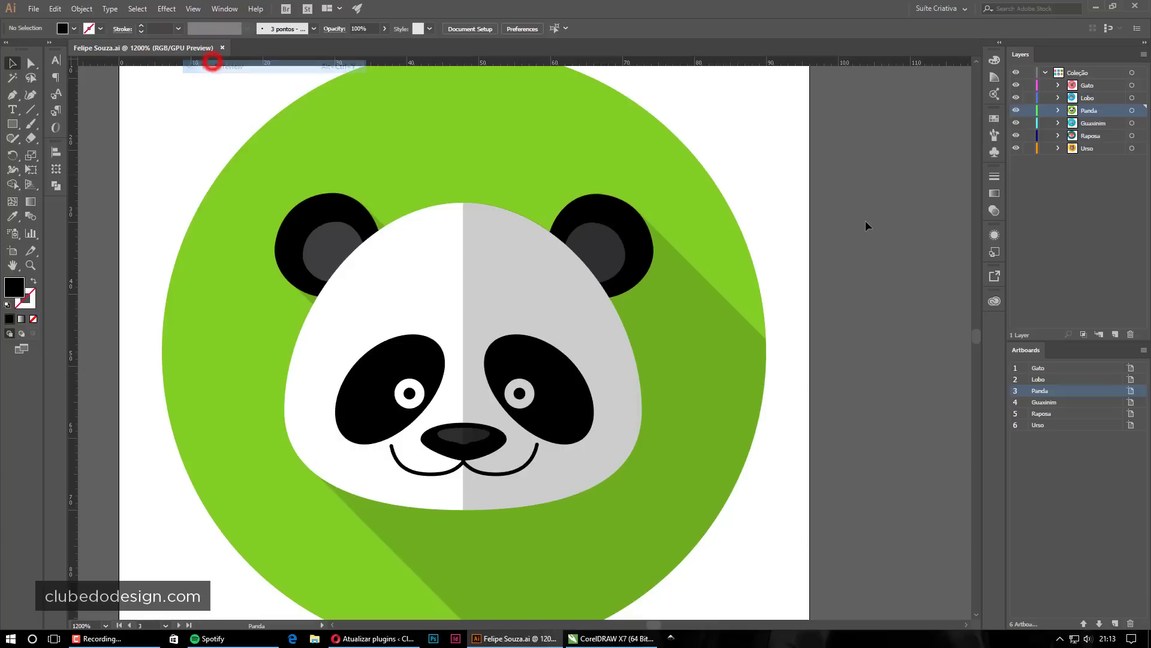
{"action": "left_click", "coordinate": [862, 214], "text": "ctrl+alt"}
{"action": "left_click", "coordinate": [546, 283], "text": "ctrl+alt"}
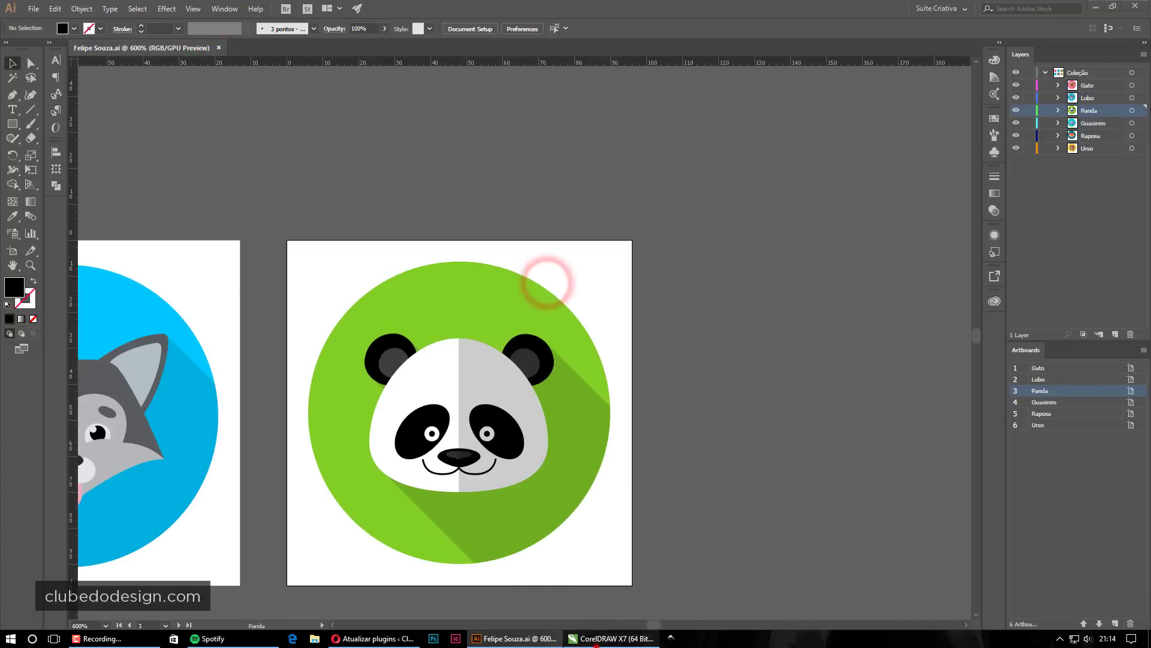
{"action": "left_click", "coordinate": [611, 638]}
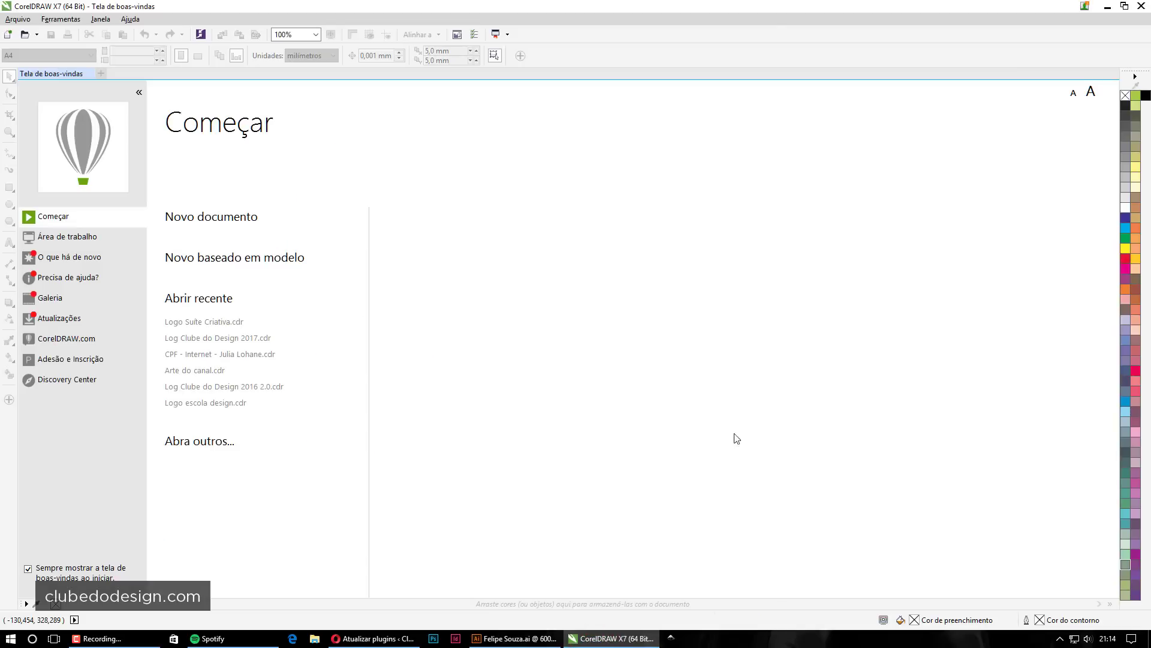
- Return to the icon file, fit all six artboards with Ctrl+Alt+0, then go back to CorelDRAW
{"action": "left_click", "coordinate": [611, 638]}
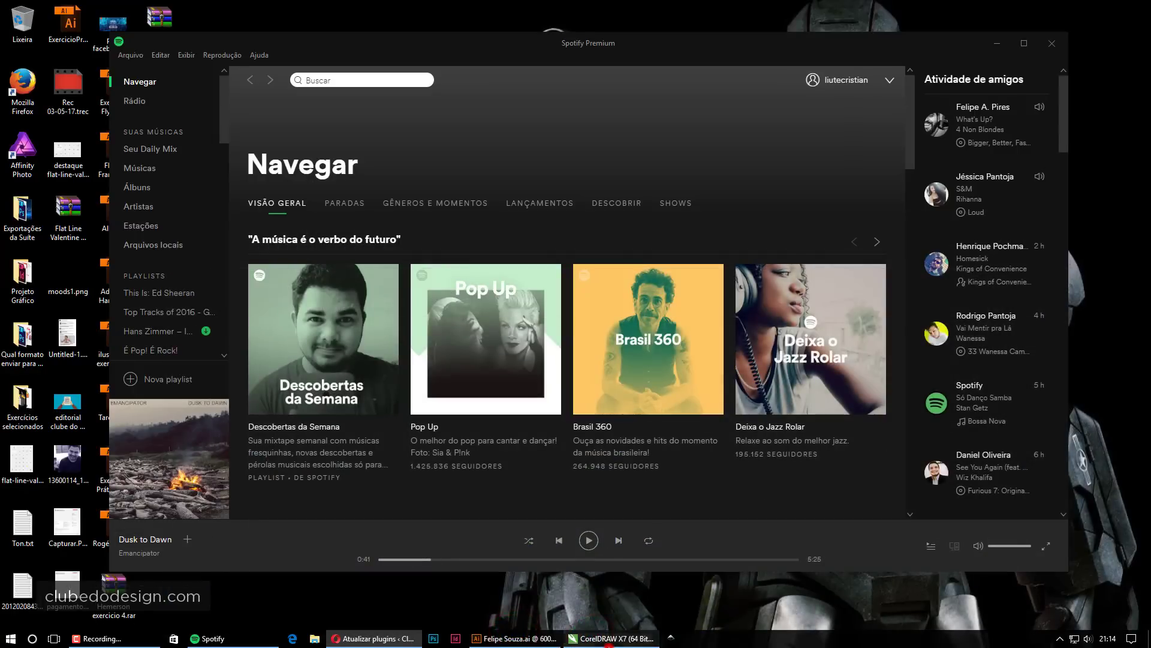
{"action": "left_click", "coordinate": [612, 638]}
{"action": "mouse_move", "coordinate": [513, 638]}
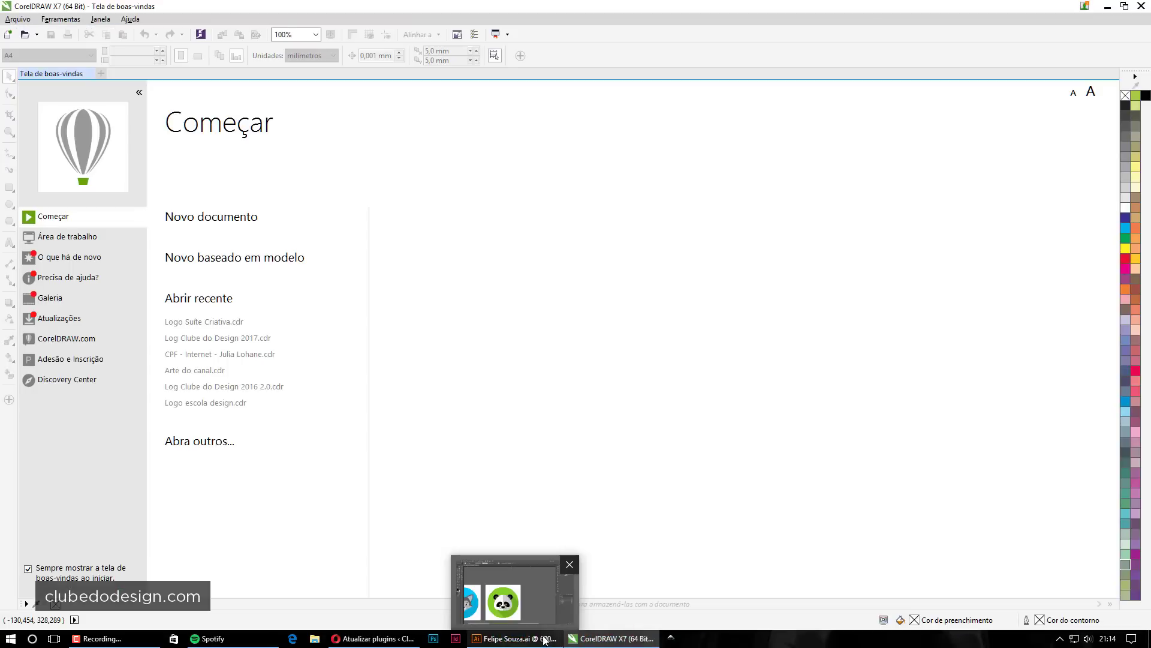
{"action": "left_click", "coordinate": [516, 591]}
{"action": "left_click", "coordinate": [716, 510]}
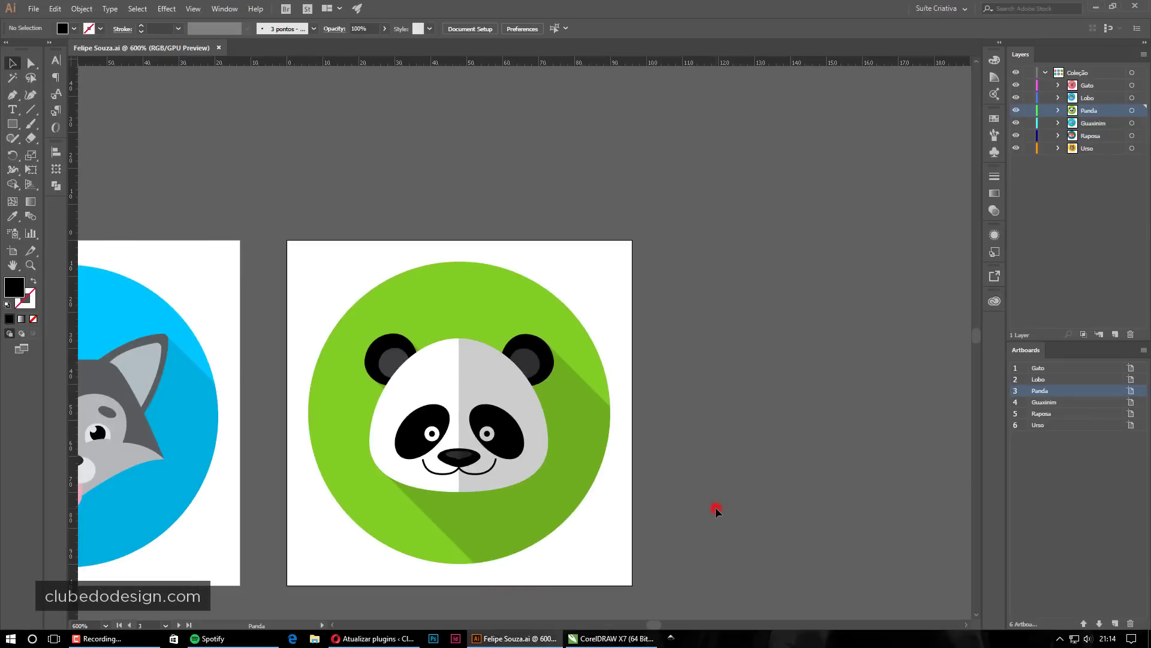
{"action": "key", "text": "ctrl+alt+0"}
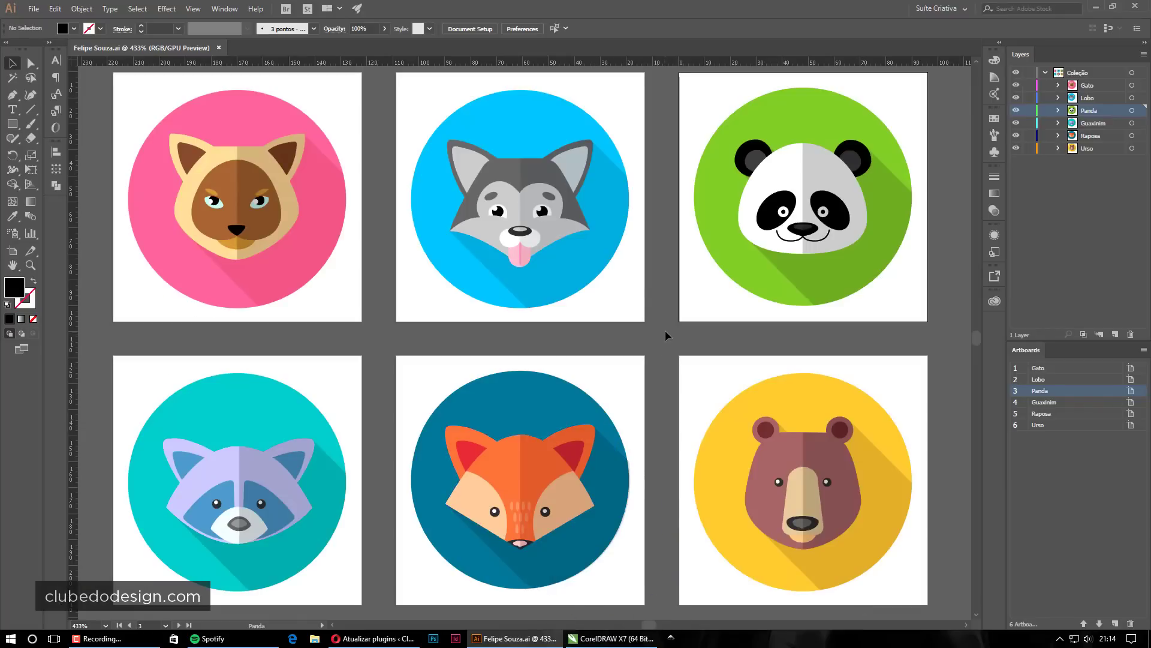
{"action": "left_click", "coordinate": [665, 333]}
{"action": "left_click", "coordinate": [611, 638]}
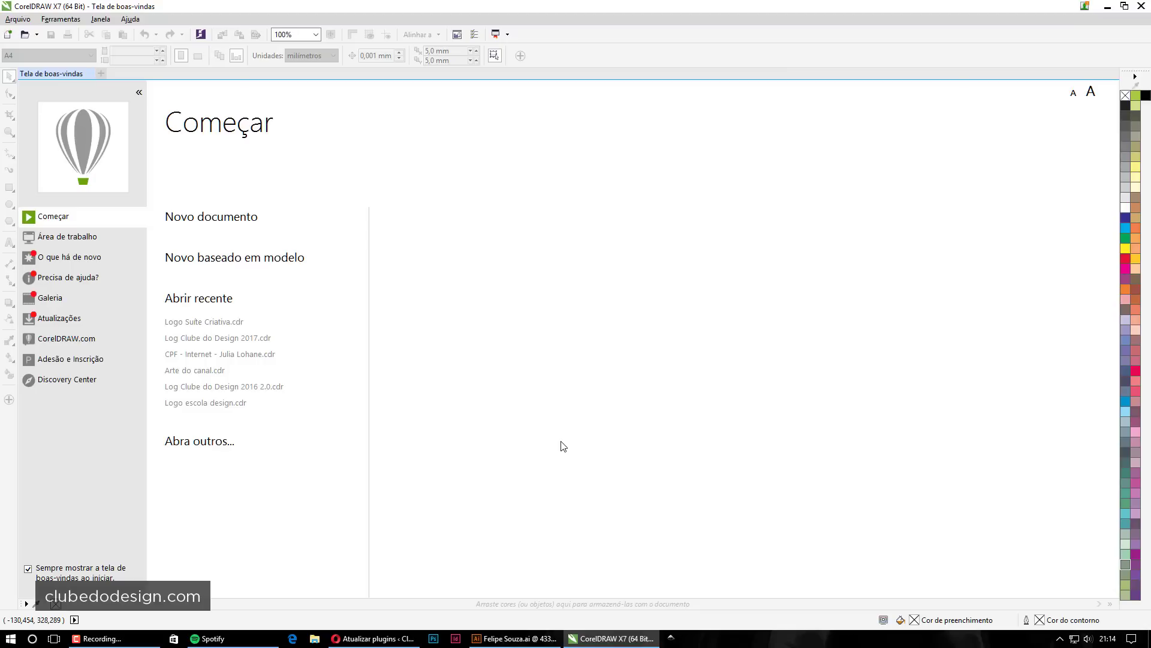
{"action": "left_click", "coordinate": [514, 638]}
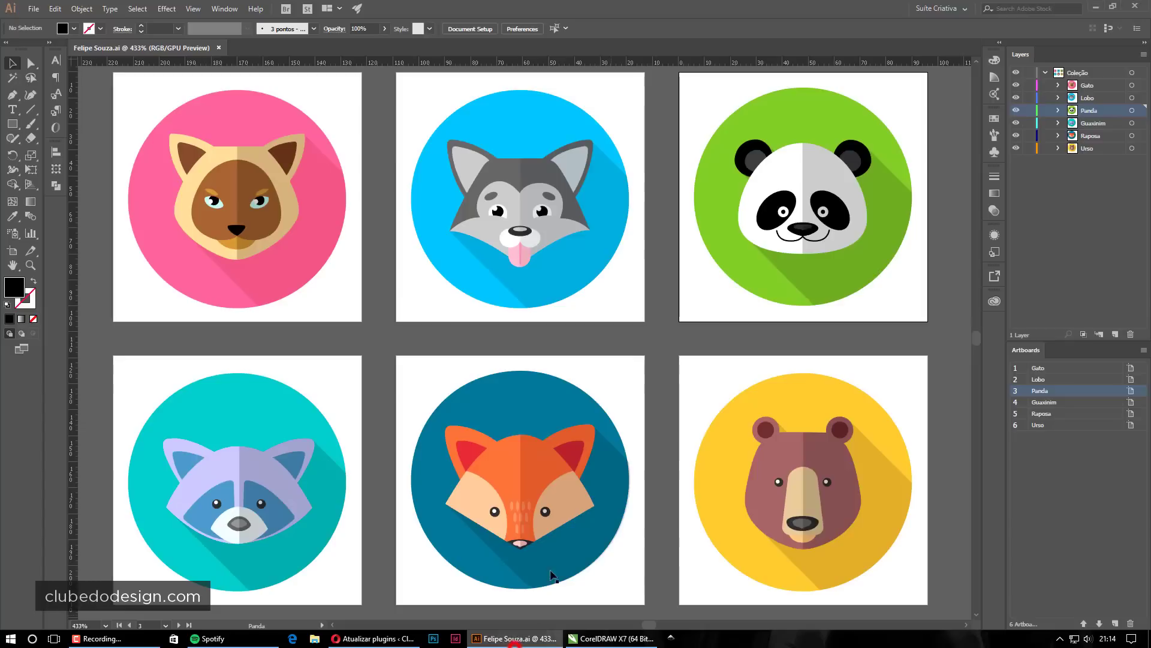
{"action": "left_click", "coordinate": [661, 347]}
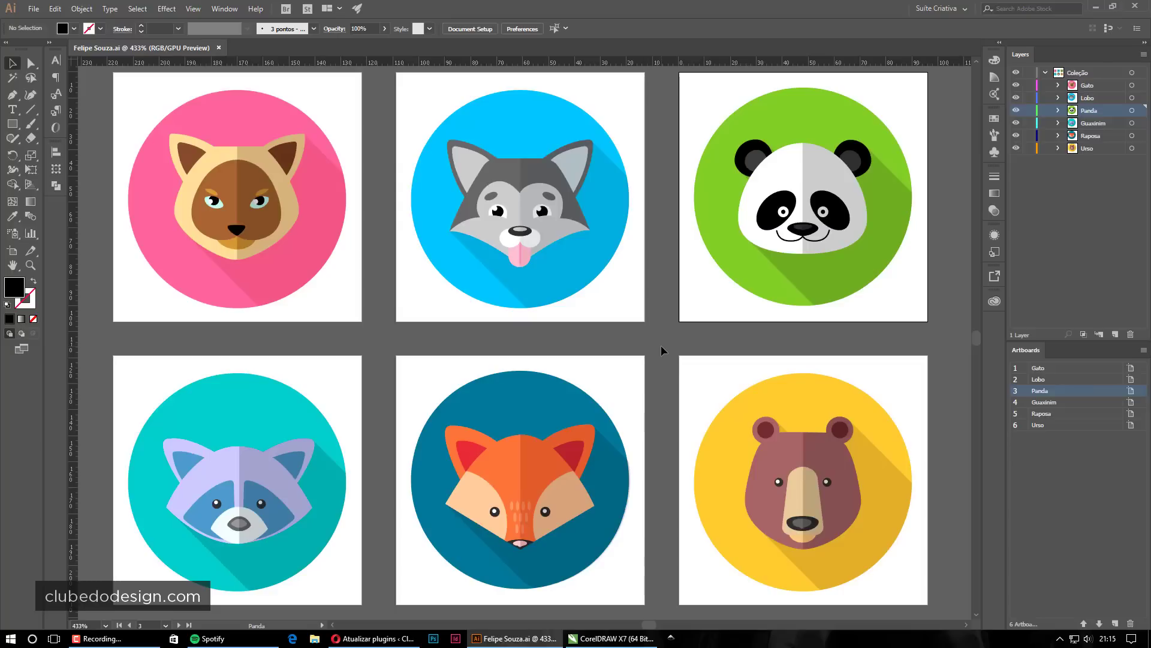
{"action": "key", "text": "alt+Tab"}
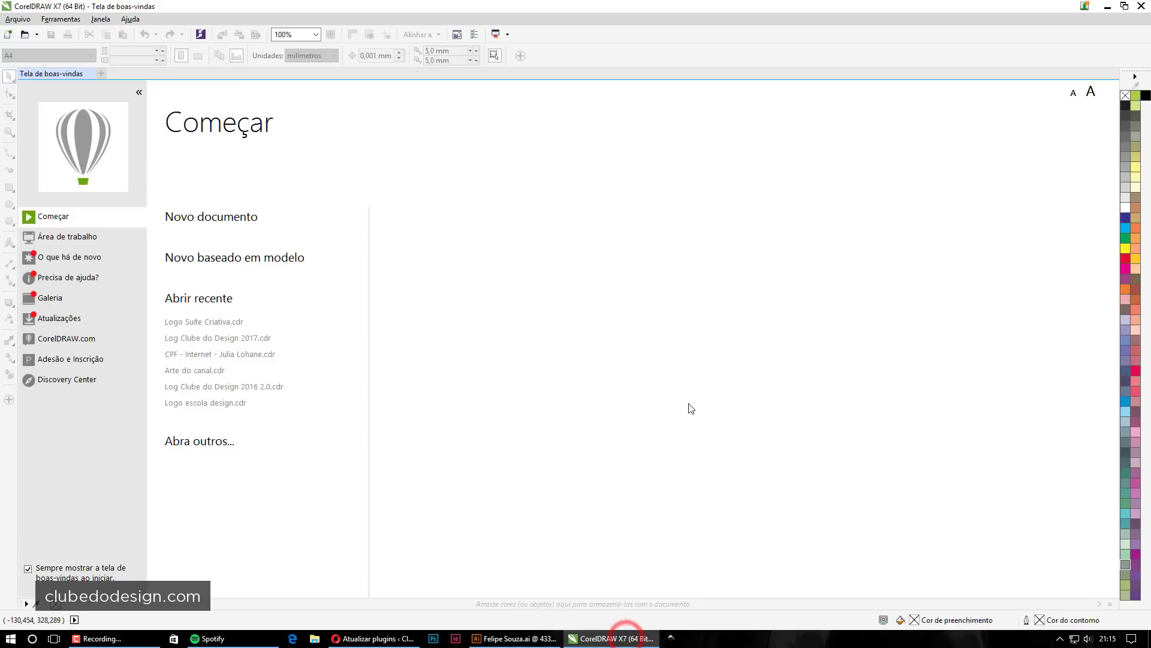
{"action": "left_click", "coordinate": [521, 638]}
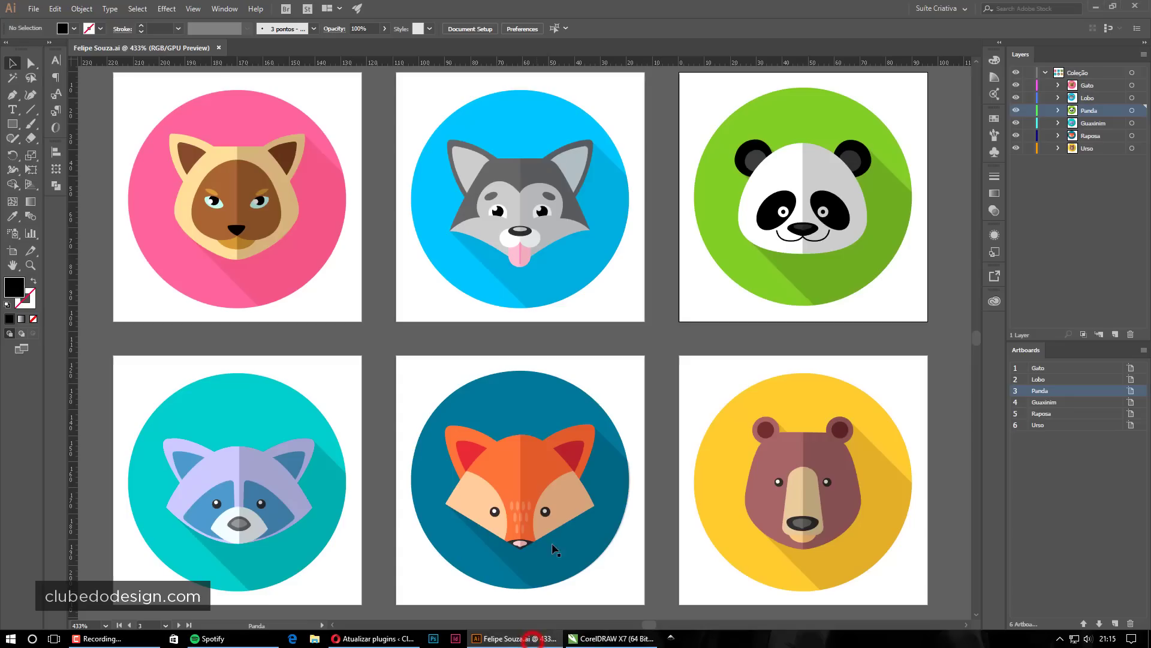
{"action": "left_click", "coordinate": [650, 345]}
{"action": "left_click", "coordinate": [651, 344]}
- Close the animal icons file, dismiss the New Document dialog, and show CorelDRAW's welcome screen
{"action": "left_click", "coordinate": [220, 47]}
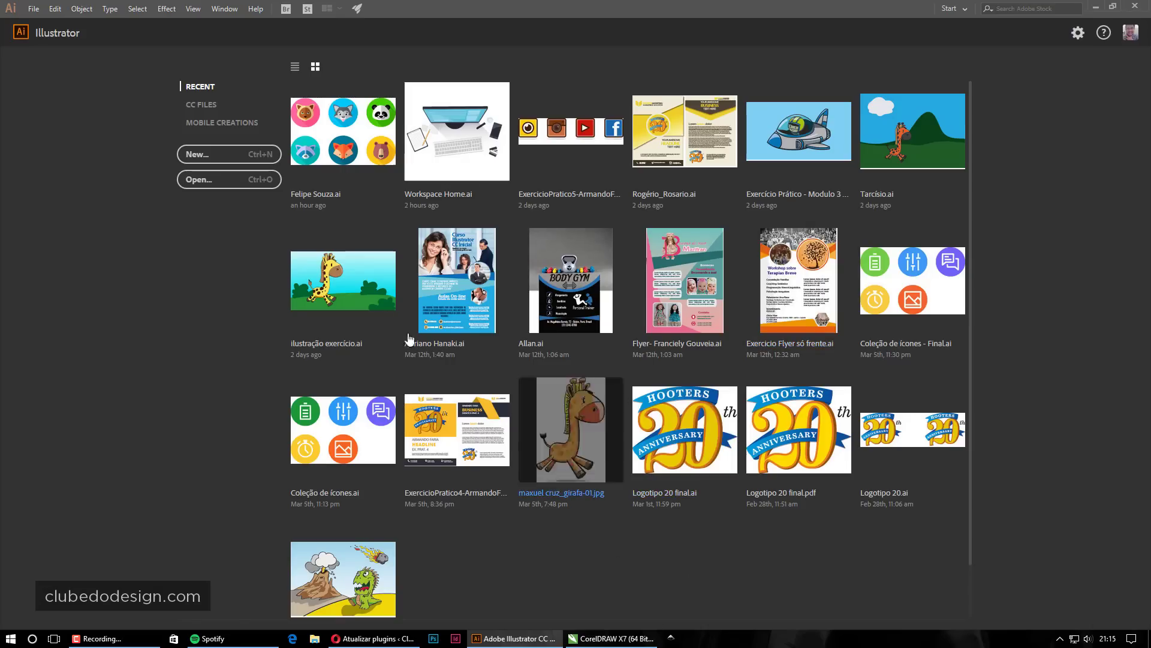
{"action": "left_click", "coordinate": [252, 158]}
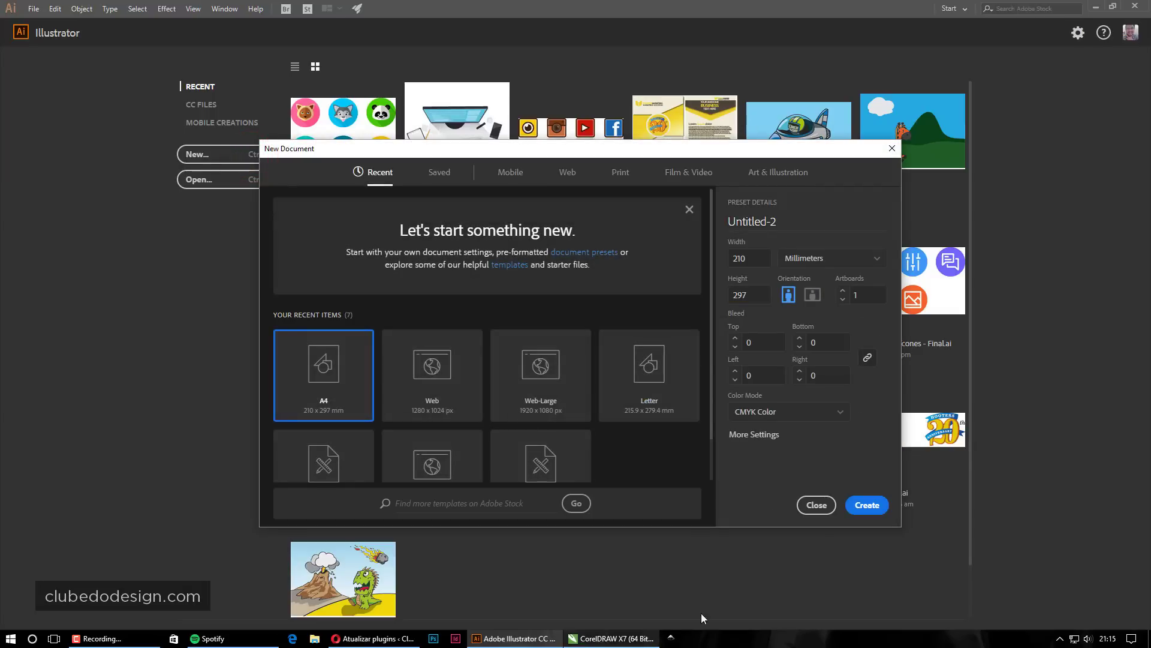
{"action": "left_click", "coordinate": [816, 505]}
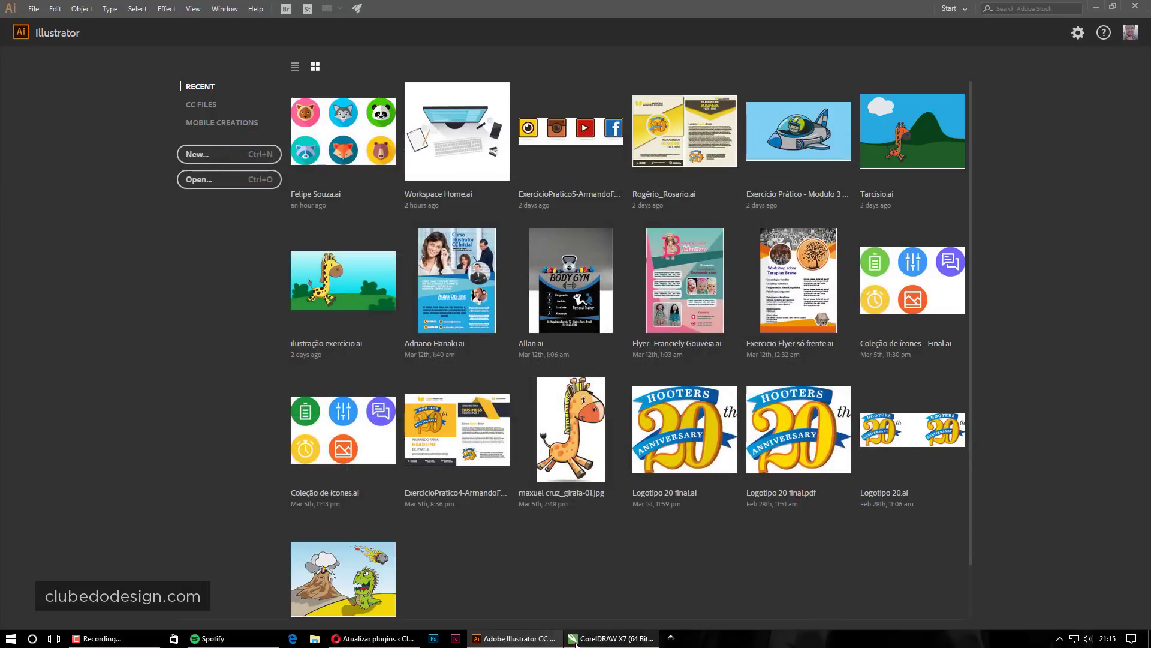
{"action": "left_click", "coordinate": [612, 638]}
{"action": "left_click", "coordinate": [521, 638]}
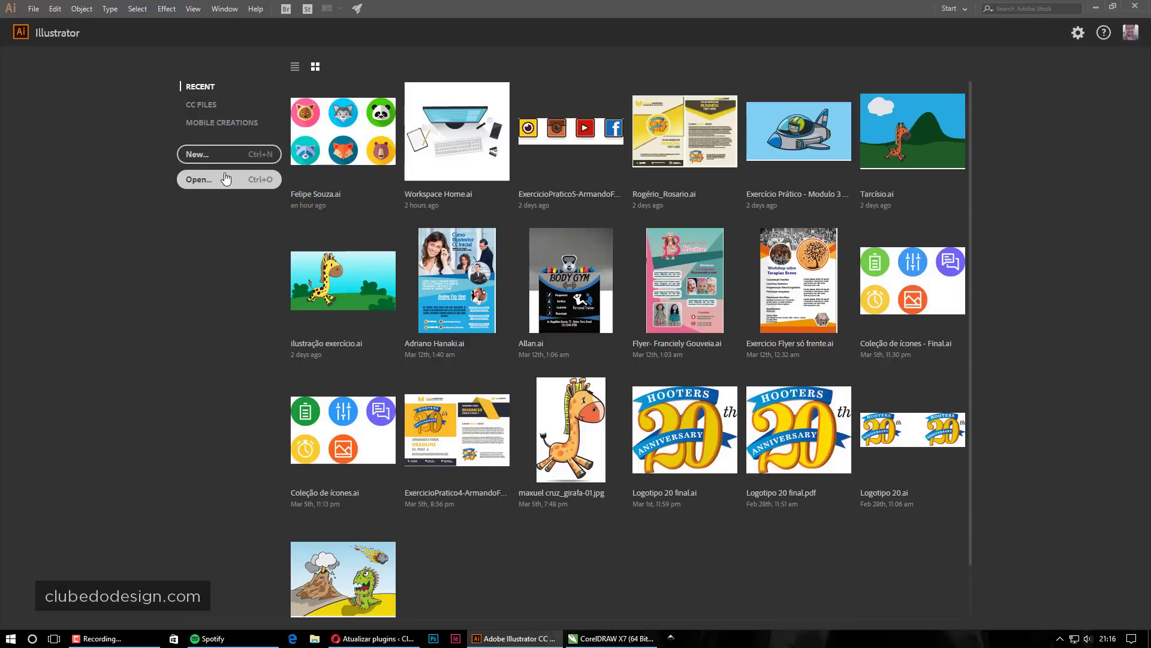
{"action": "left_click", "coordinate": [623, 638]}
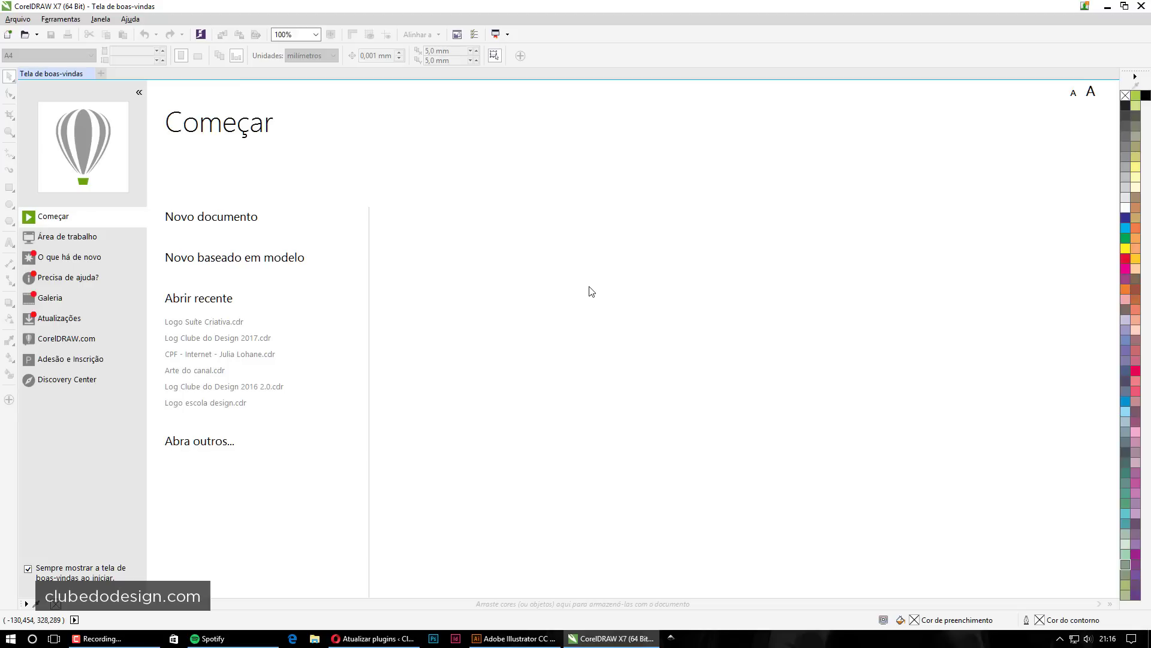
- Browse CorelDRAW's Área de trabalho and O que há de novo welcome pages, then return to Começar
{"action": "left_click", "coordinate": [76, 219]}
{"action": "left_click", "coordinate": [84, 238]}
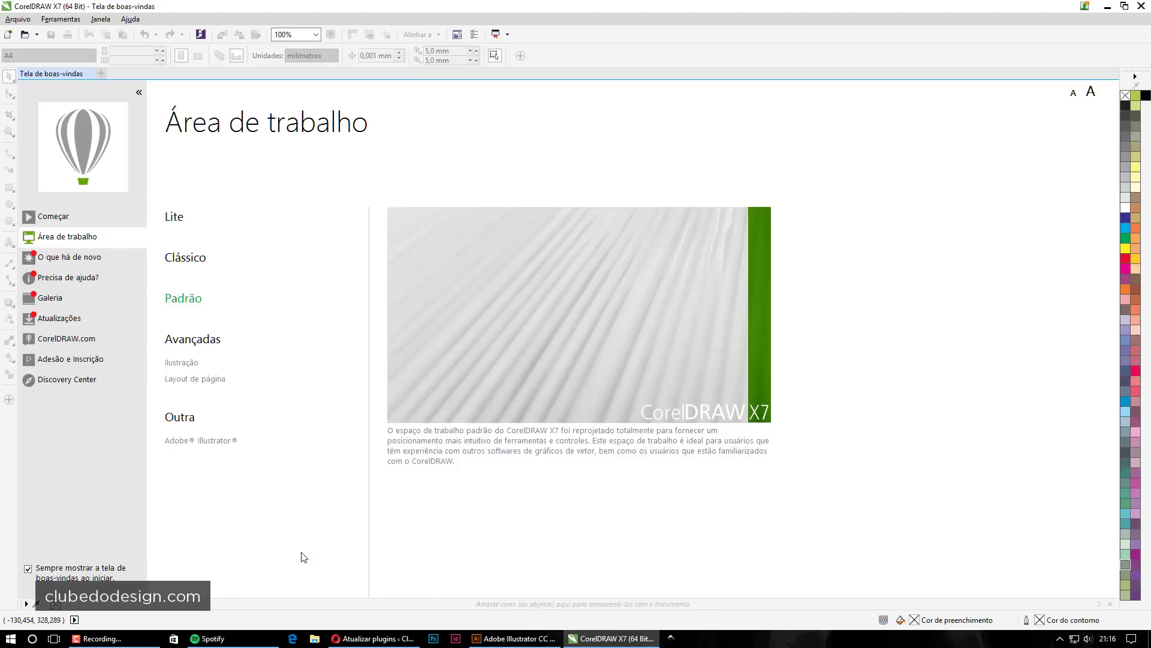
{"action": "left_click", "coordinate": [85, 254]}
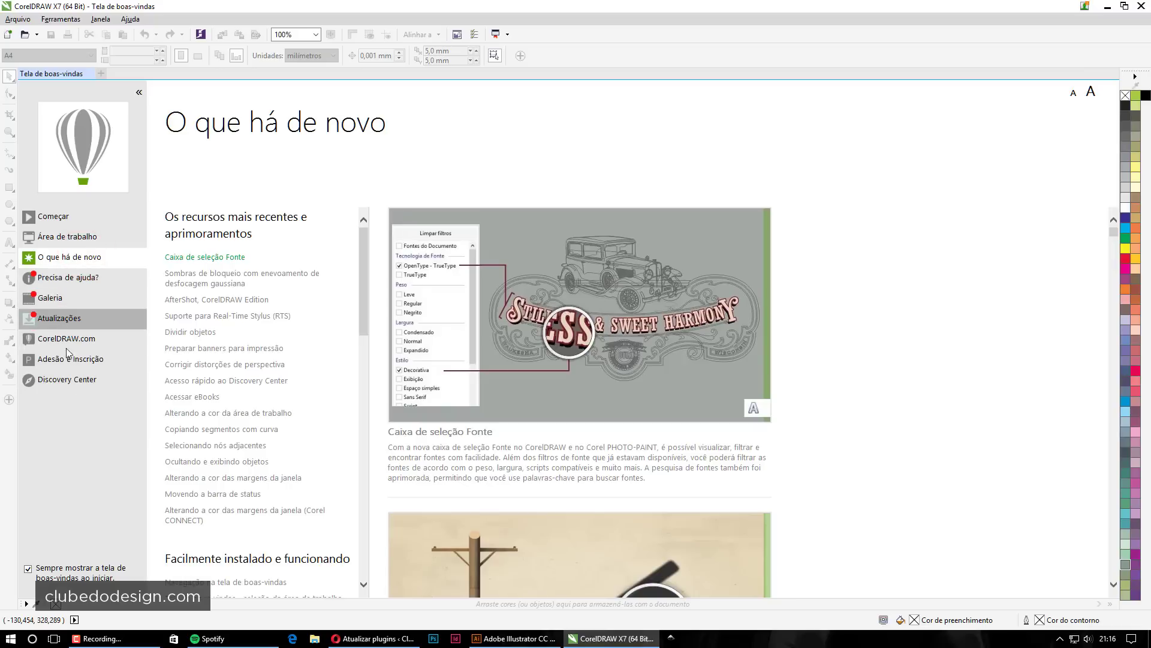
{"action": "left_click", "coordinate": [71, 217]}
- In Illustrator's start screen, browse CC Files, Mobile Creations and Recent, then begin a new document
{"action": "left_click", "coordinate": [527, 640]}
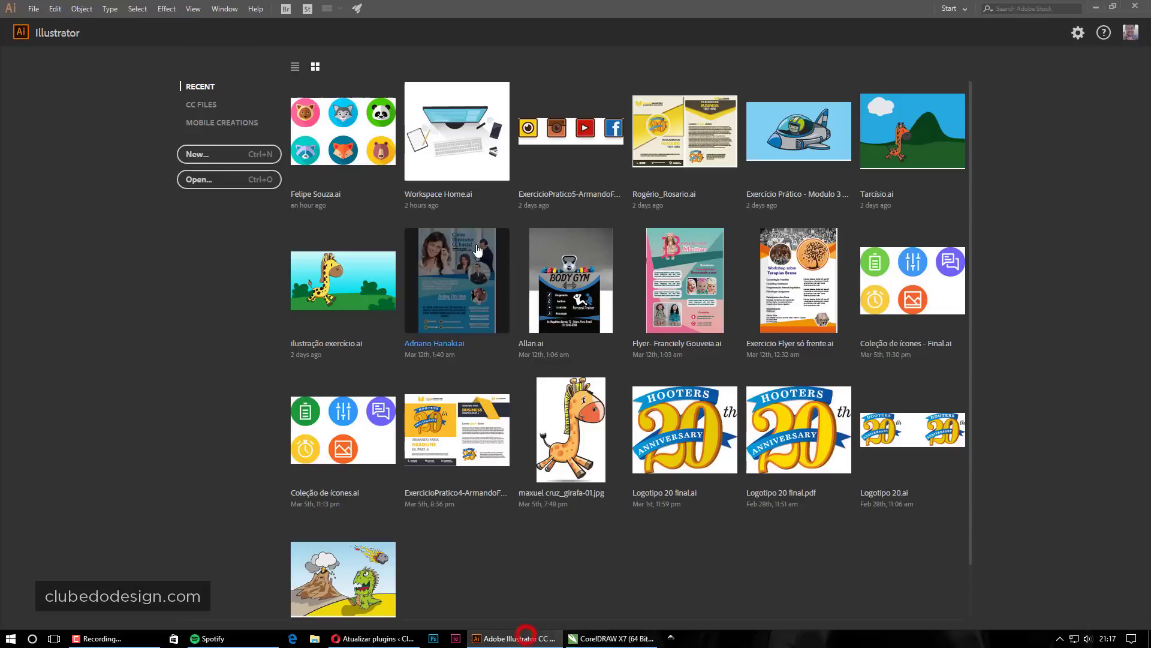
{"action": "scroll", "coordinate": [640, 284], "scroll_direction": "down", "scroll_amount": 1}
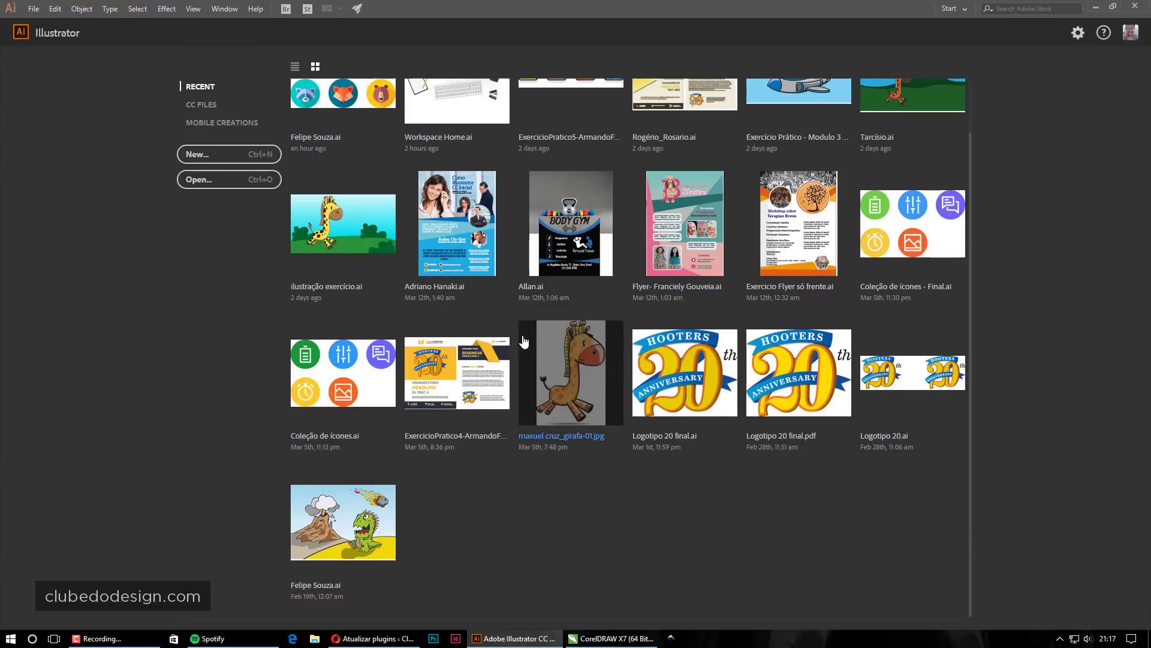
{"action": "left_click", "coordinate": [201, 107]}
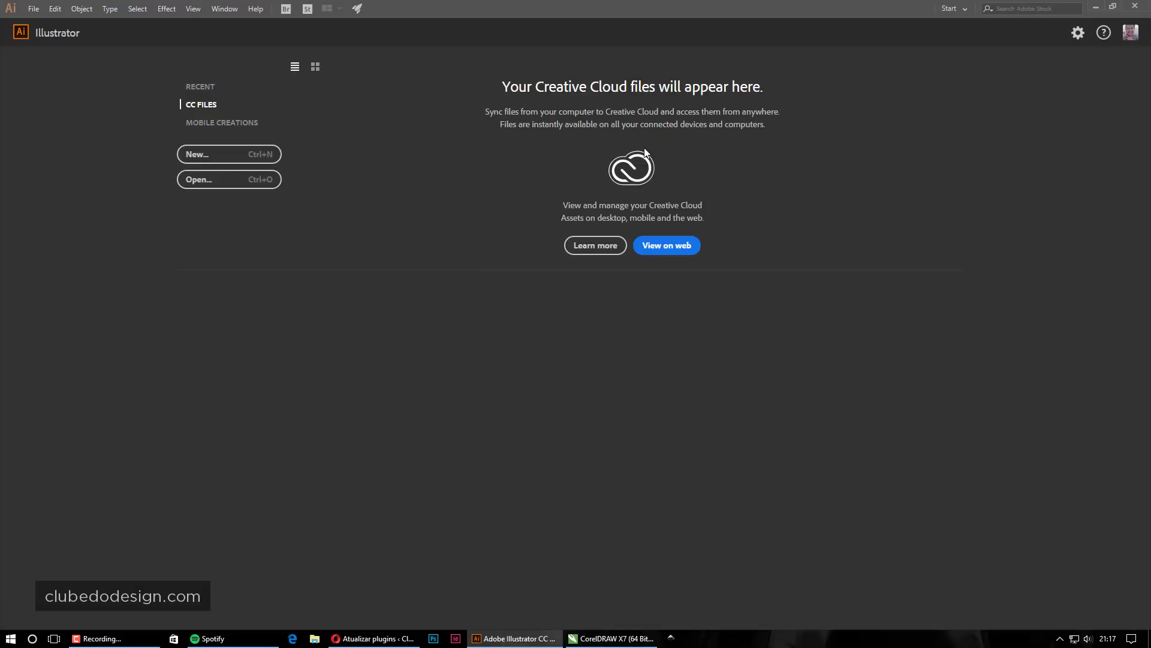
{"action": "left_click", "coordinate": [244, 126]}
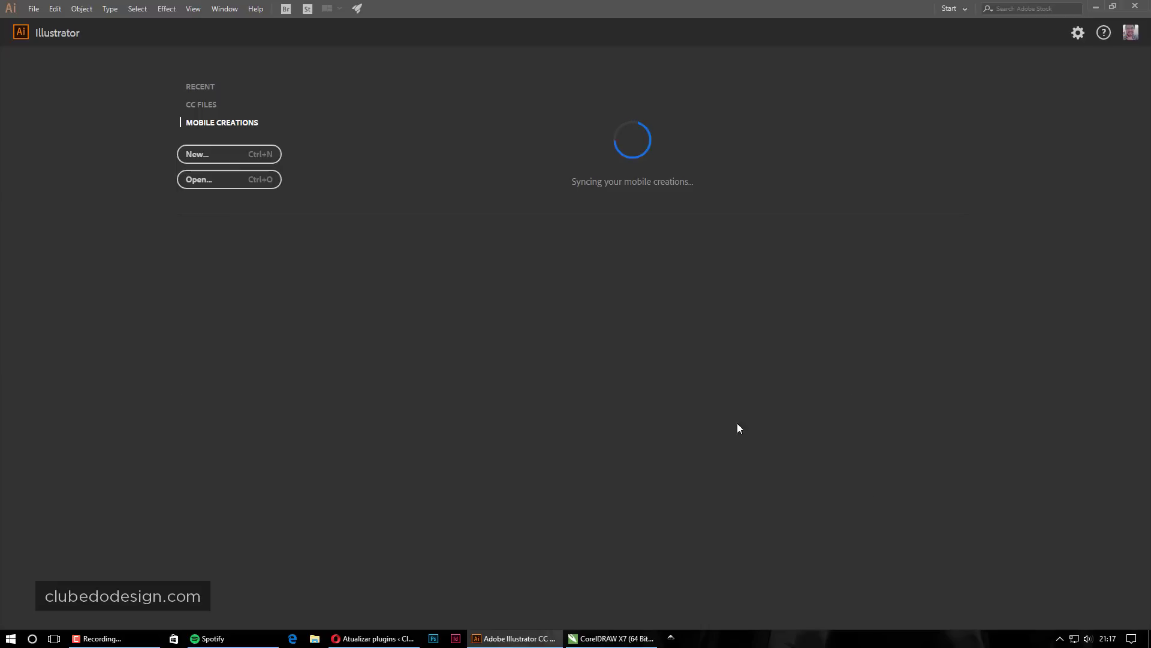
{"action": "left_click", "coordinate": [204, 103]}
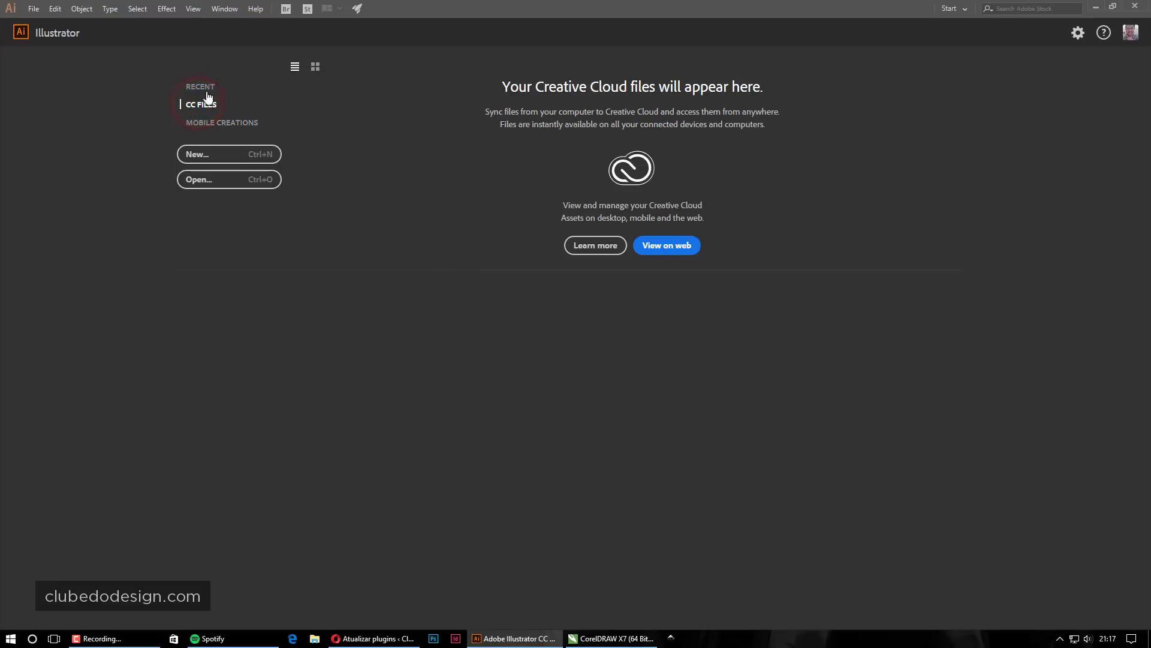
{"action": "left_click", "coordinate": [203, 86]}
{"action": "left_click", "coordinate": [212, 123]}
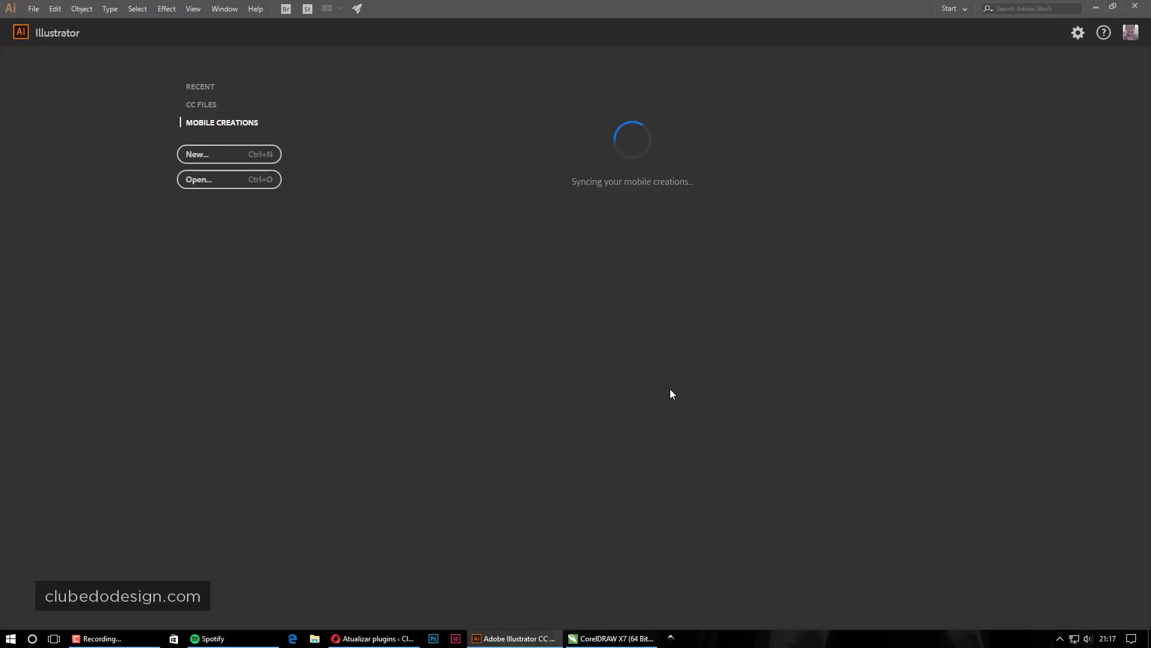
{"action": "left_click", "coordinate": [263, 154]}
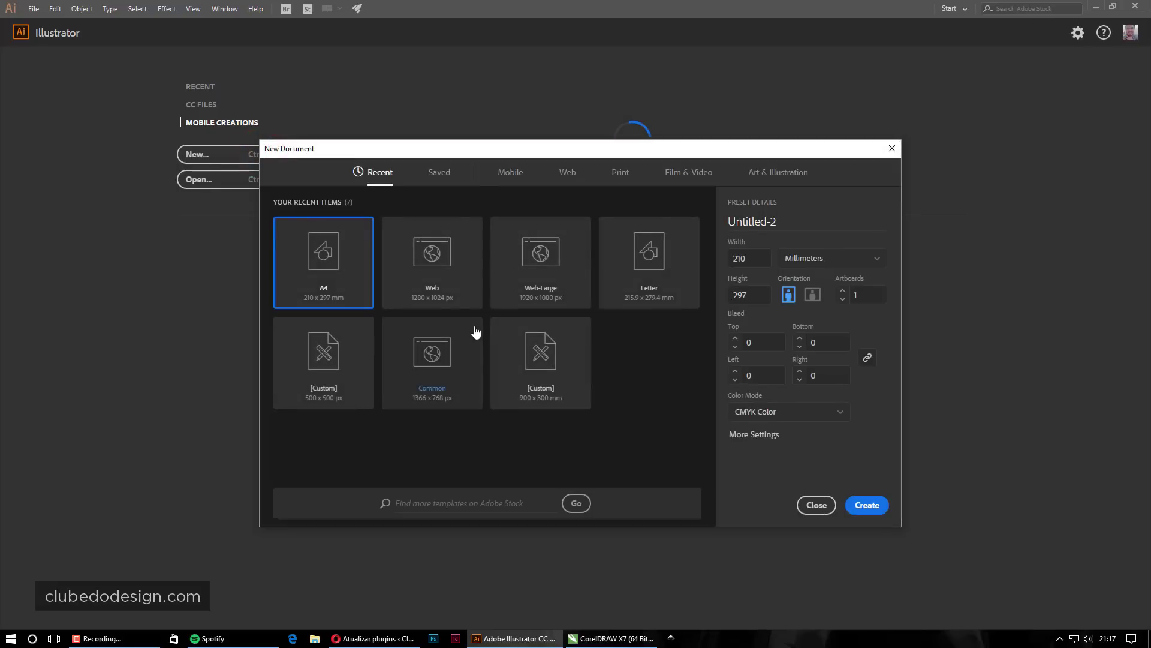
- Start a new CorelDRAW document, select the Sem título-1 name and view the destination presets
{"action": "left_click", "coordinate": [612, 638]}
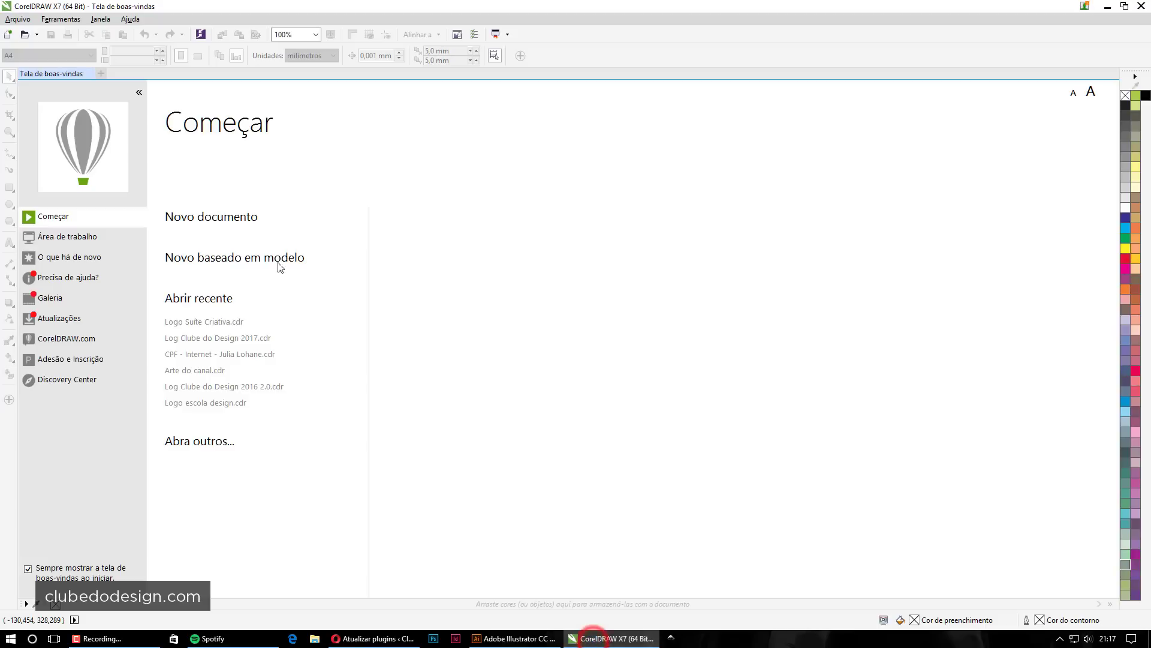
{"action": "left_click", "coordinate": [225, 218]}
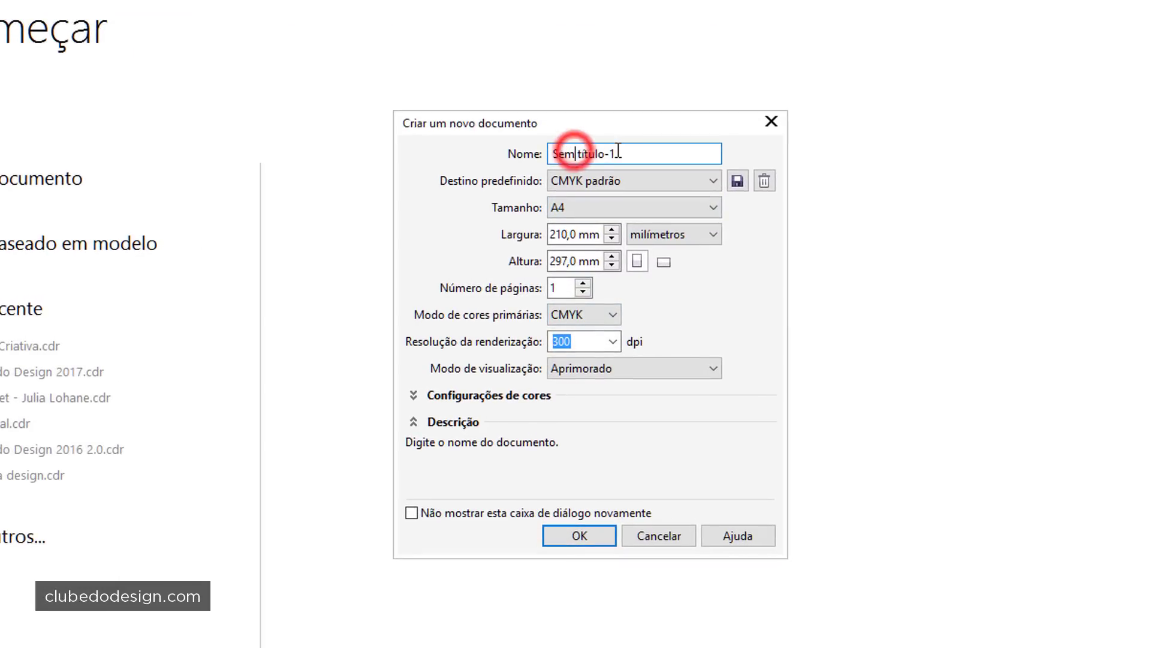
{"action": "left_click_drag", "start_coordinate": [570, 158], "coordinate": [617, 158]}
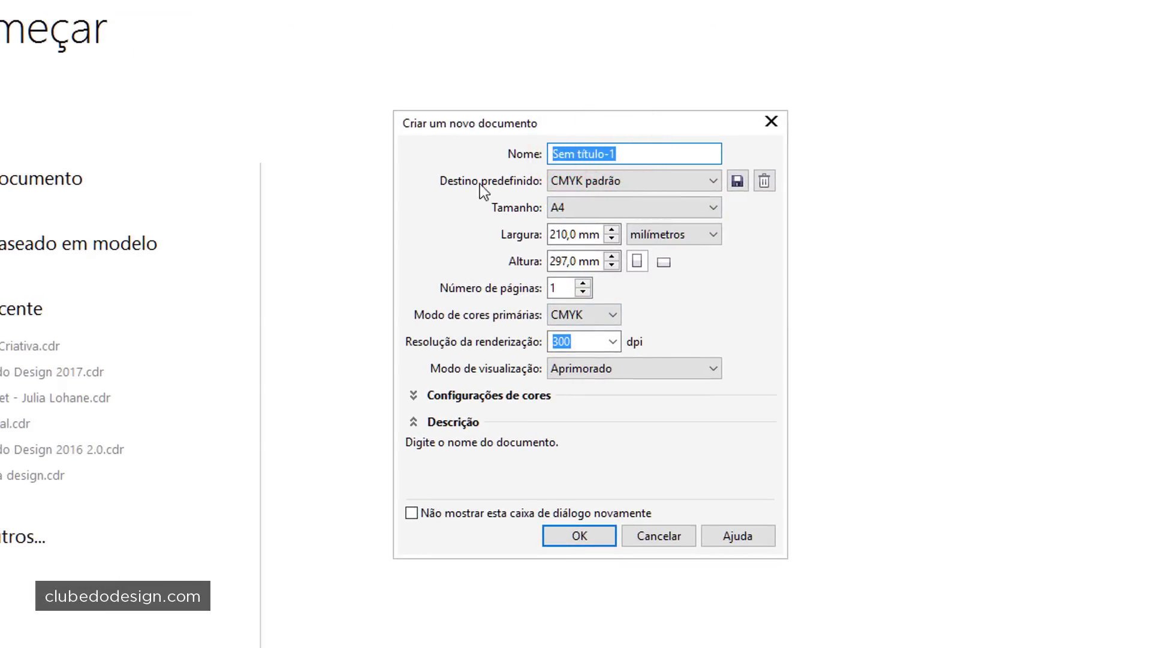
{"action": "left_click", "coordinate": [560, 178]}
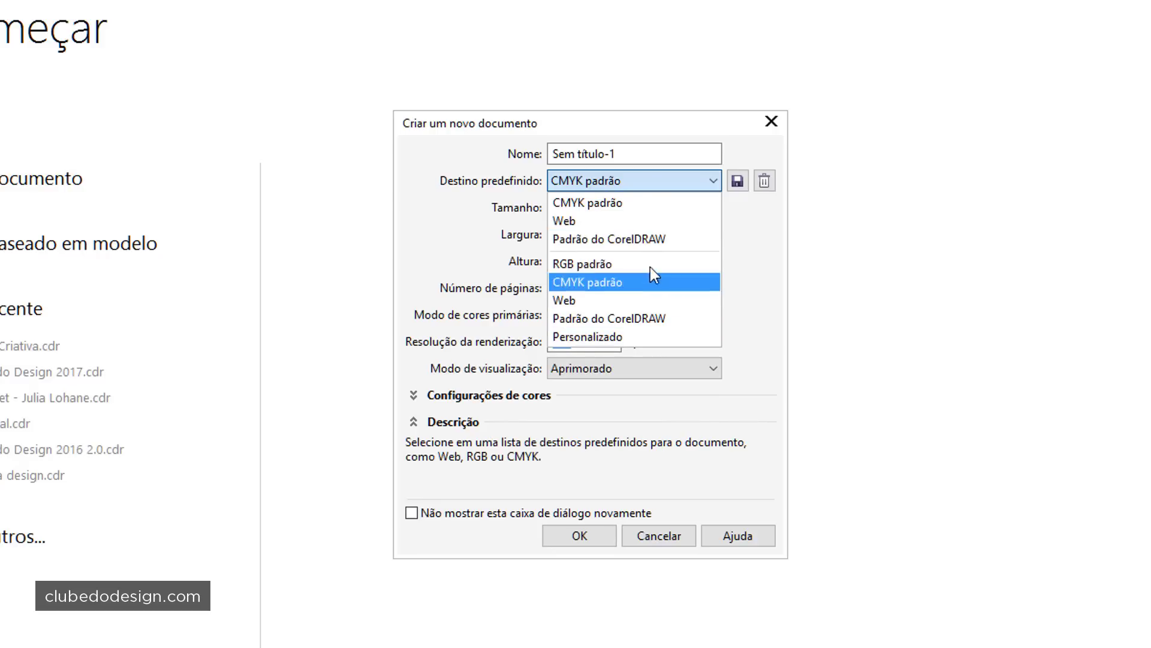
- Compare the Web and CMYK padrão destination presets, settling on CMYK padrão (A4, 300 dpi)
{"action": "left_click", "coordinate": [643, 219]}
{"action": "left_click", "coordinate": [631, 177]}
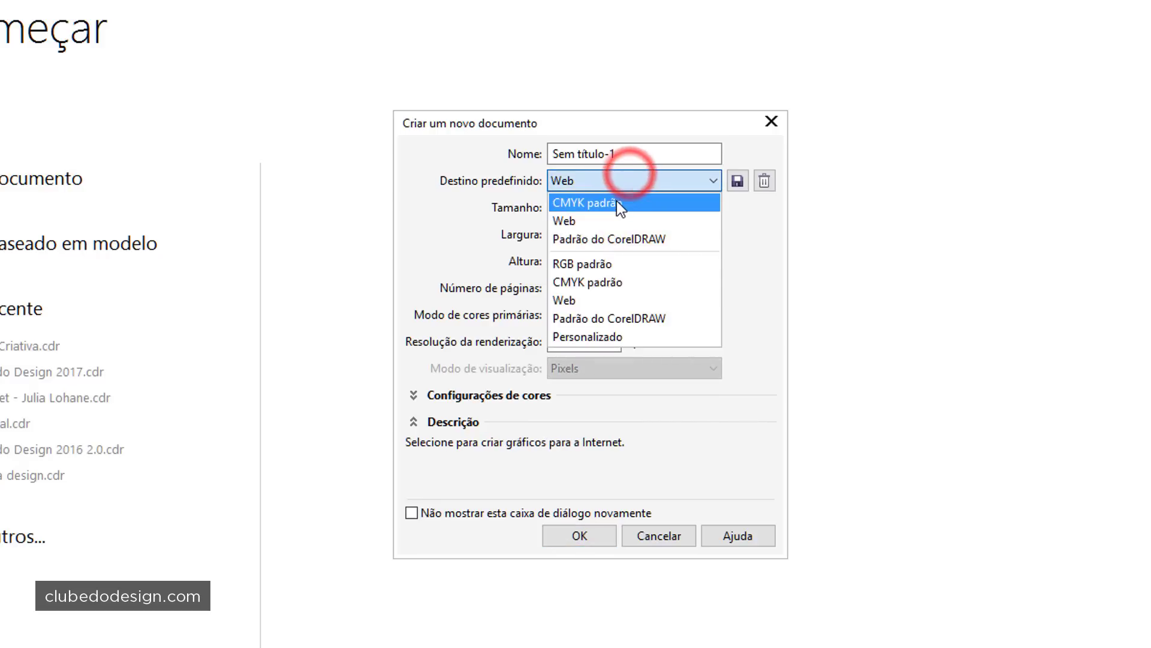
{"action": "left_click", "coordinate": [616, 202]}
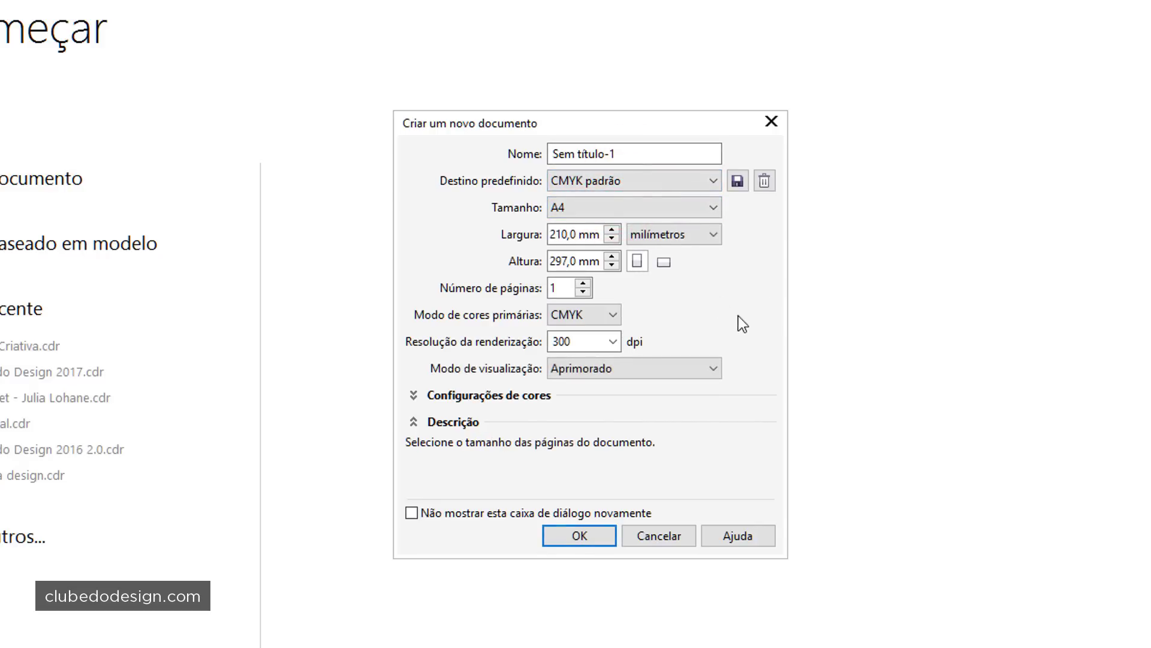
{"action": "left_click", "coordinate": [616, 179]}
{"action": "left_click", "coordinate": [603, 215]}
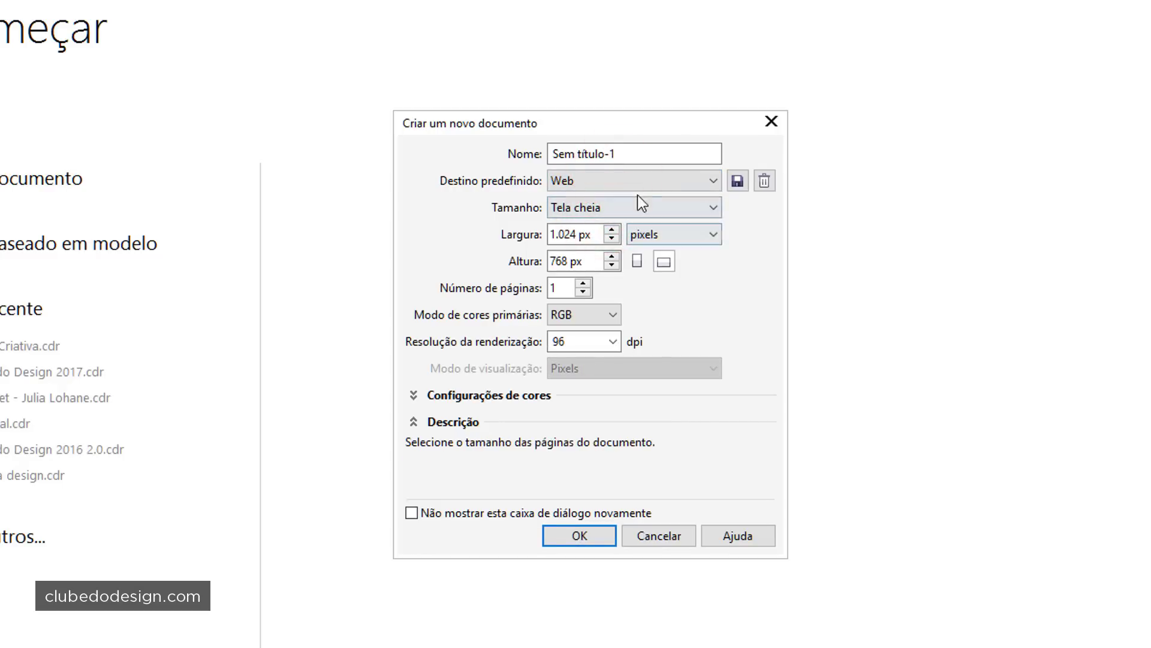
{"action": "left_click", "coordinate": [630, 178]}
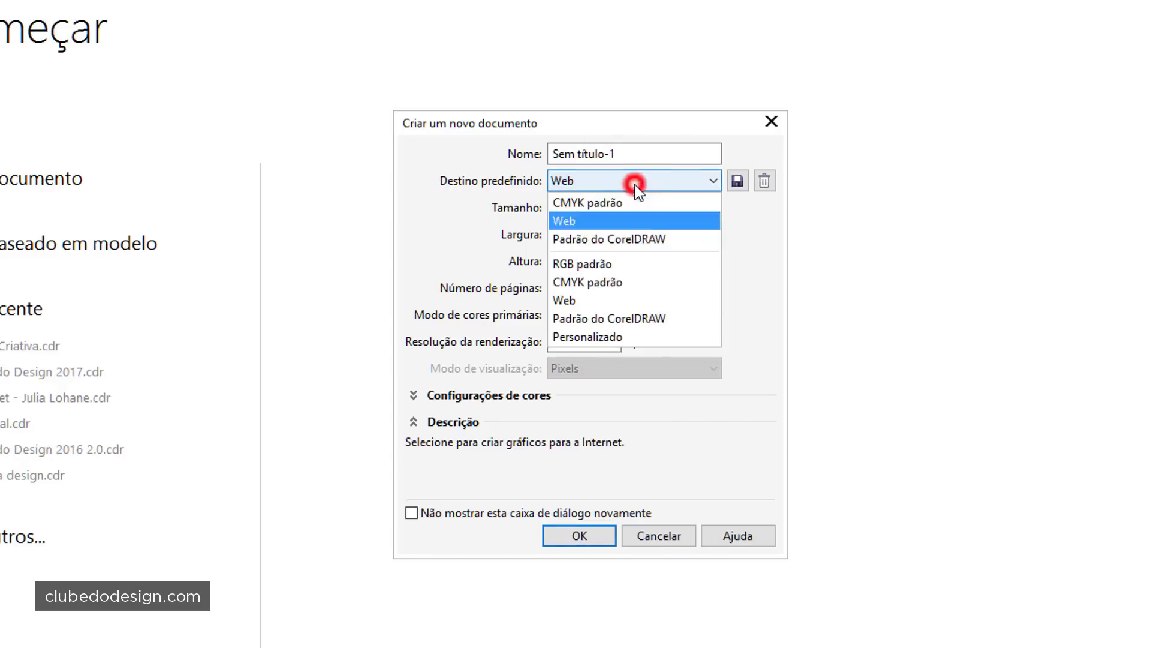
{"action": "left_click", "coordinate": [581, 202]}
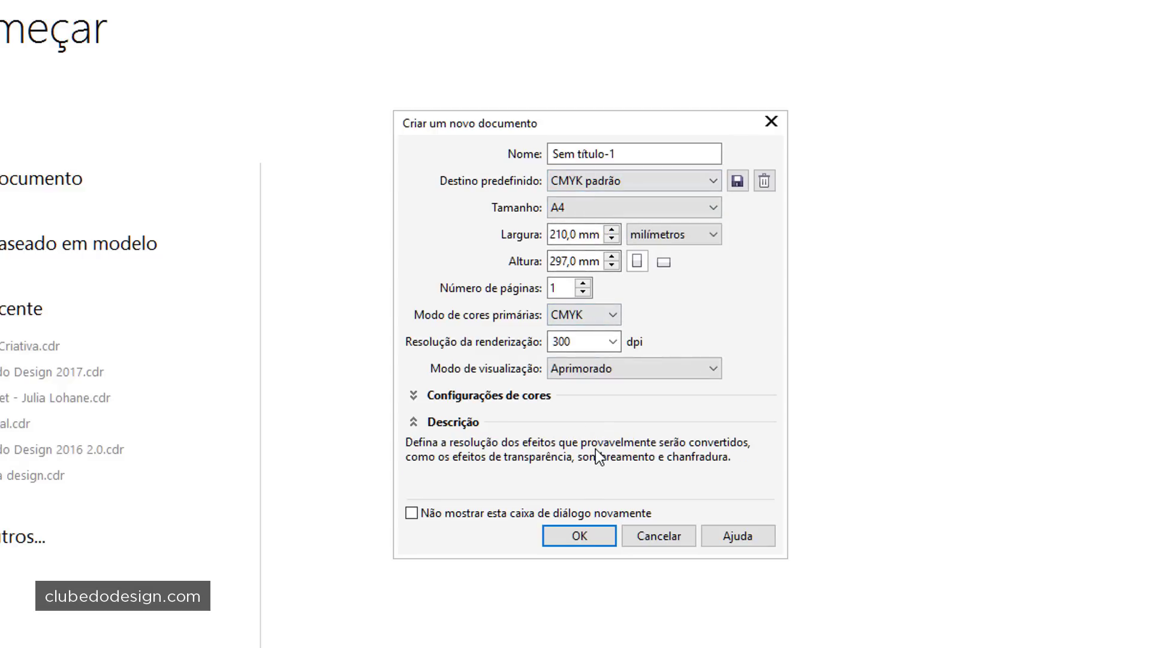
{"action": "left_click", "coordinate": [628, 184]}
{"action": "left_click", "coordinate": [596, 226]}
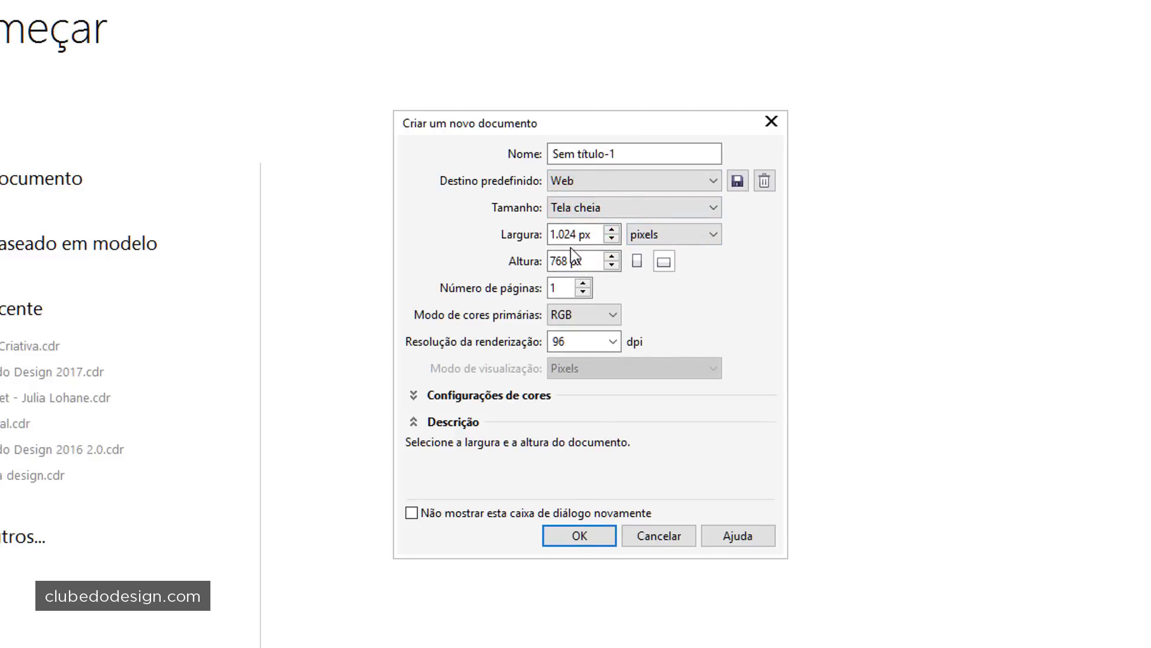
{"action": "left_click", "coordinate": [585, 179]}
{"action": "left_click", "coordinate": [574, 204]}
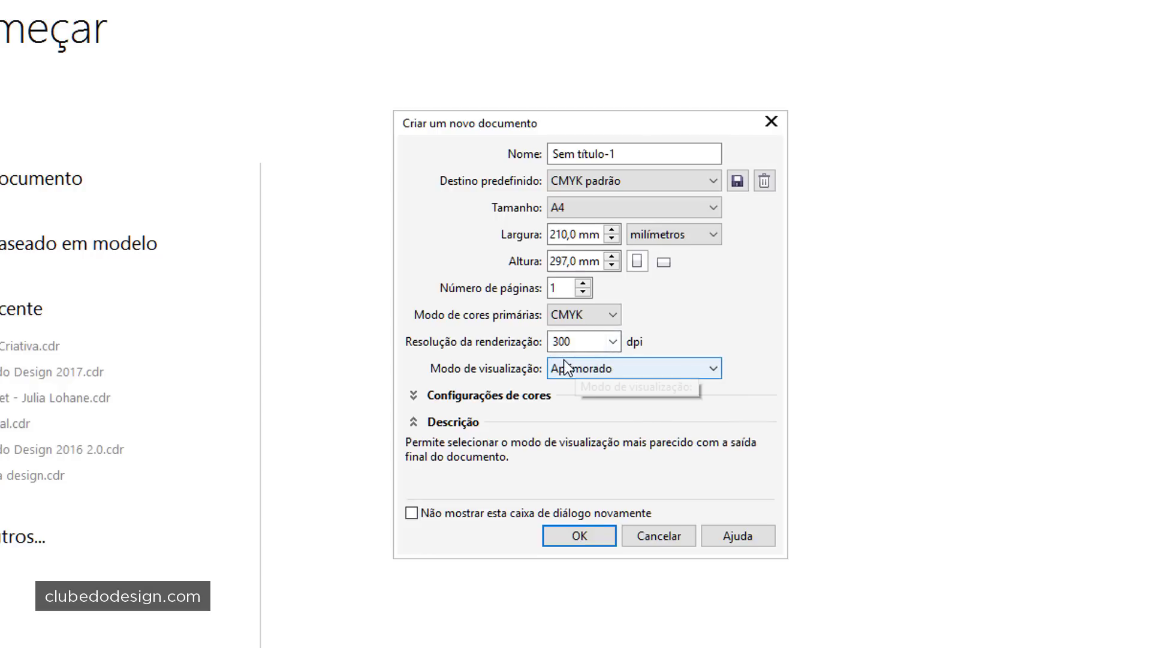
{"action": "left_click", "coordinate": [642, 371]}
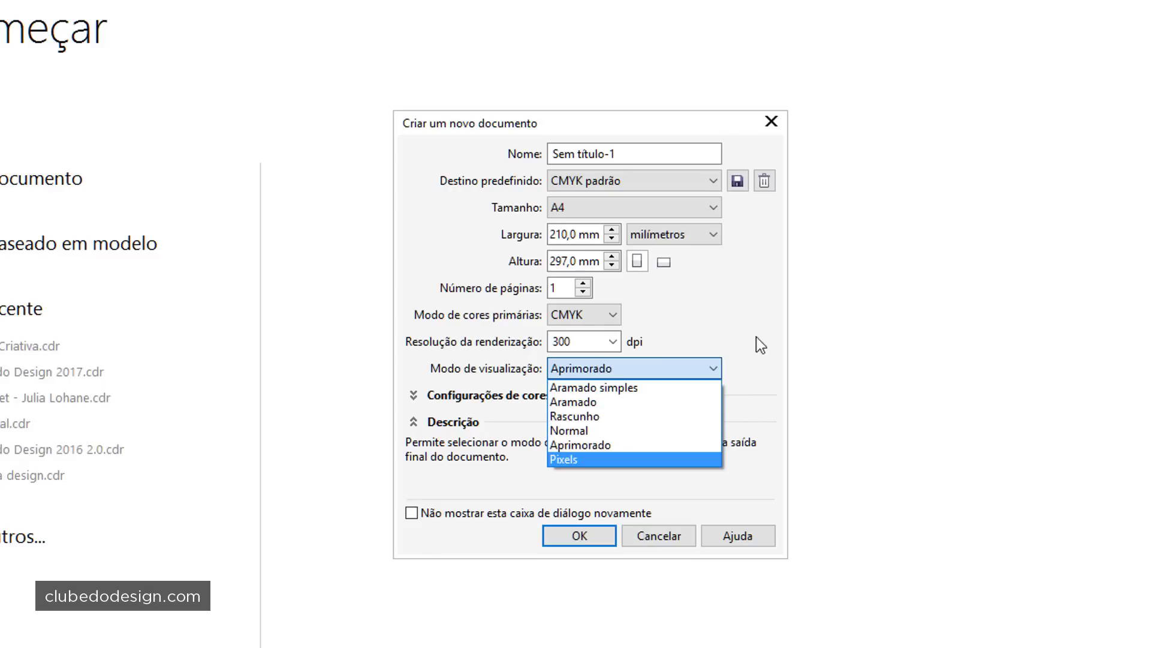
- Keep Aprimorado view, review the colour settings with CMYK padrão, and create the A4 document
{"action": "left_click", "coordinate": [763, 292]}
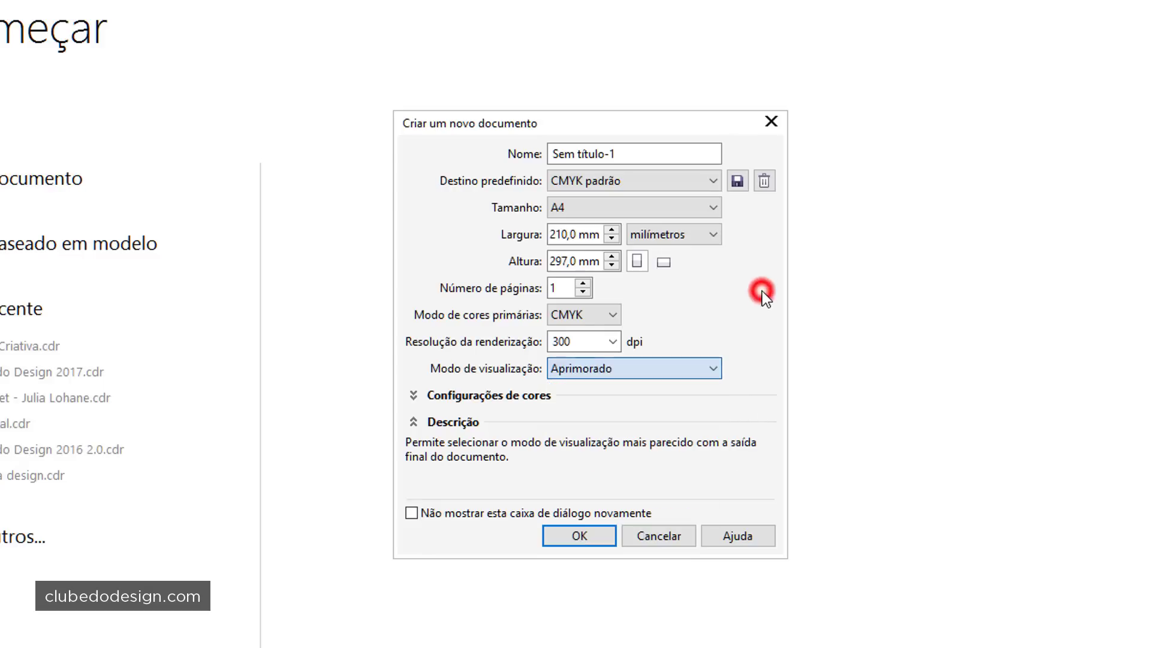
{"action": "left_click", "coordinate": [415, 394]}
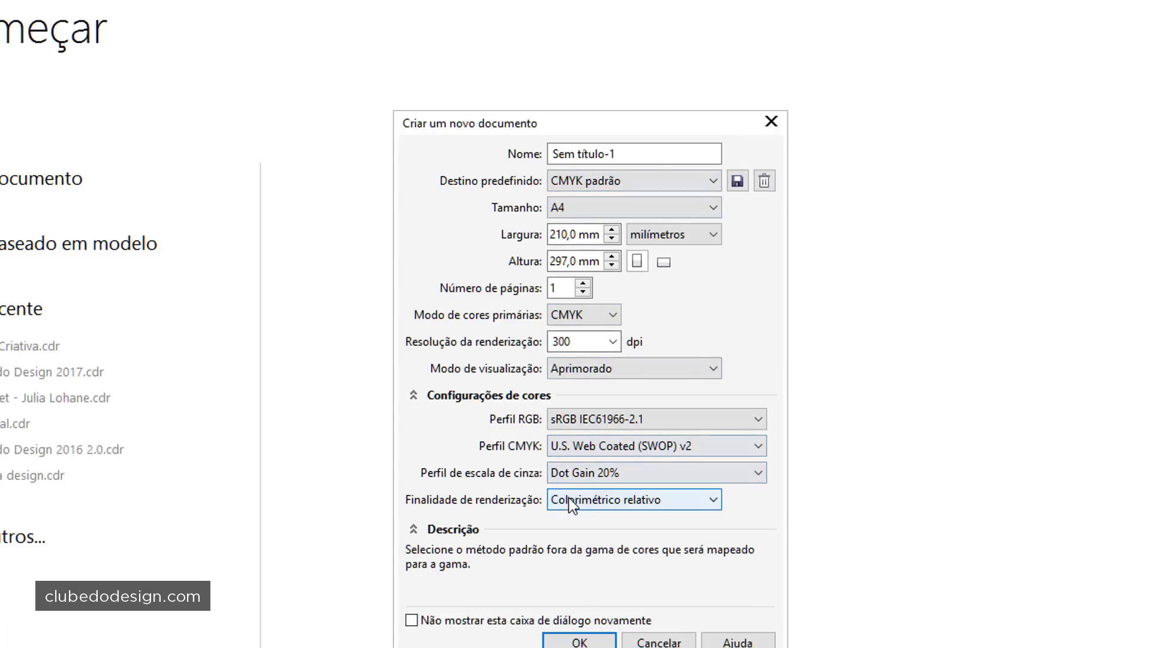
{"action": "left_click", "coordinate": [658, 183]}
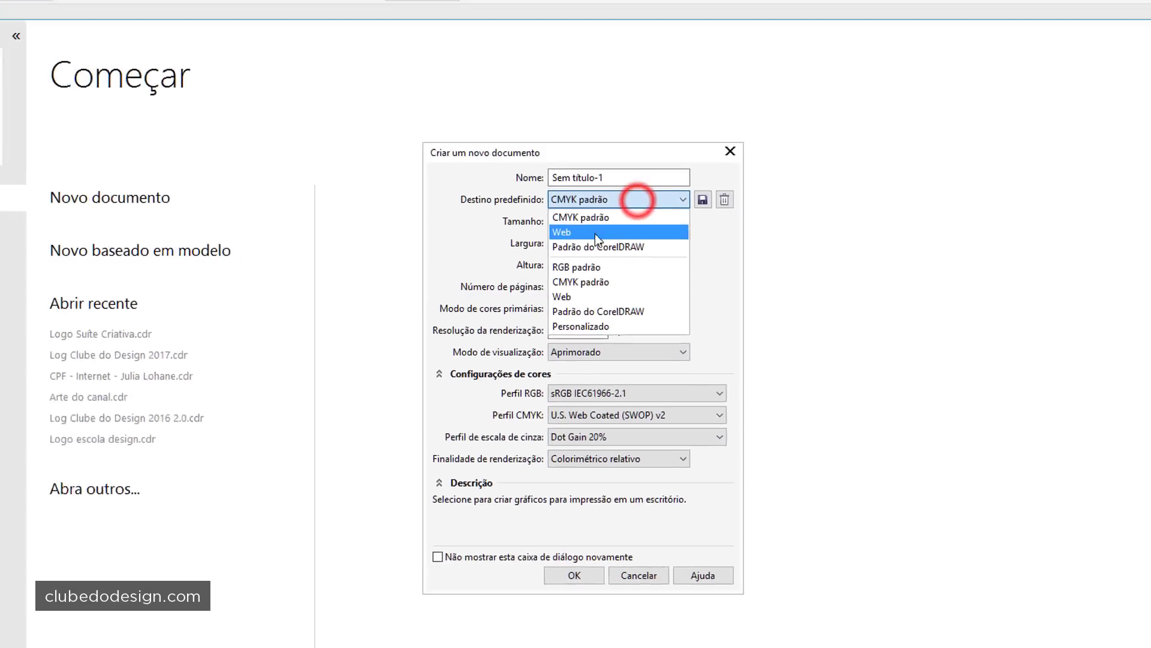
{"action": "left_click", "coordinate": [611, 198]}
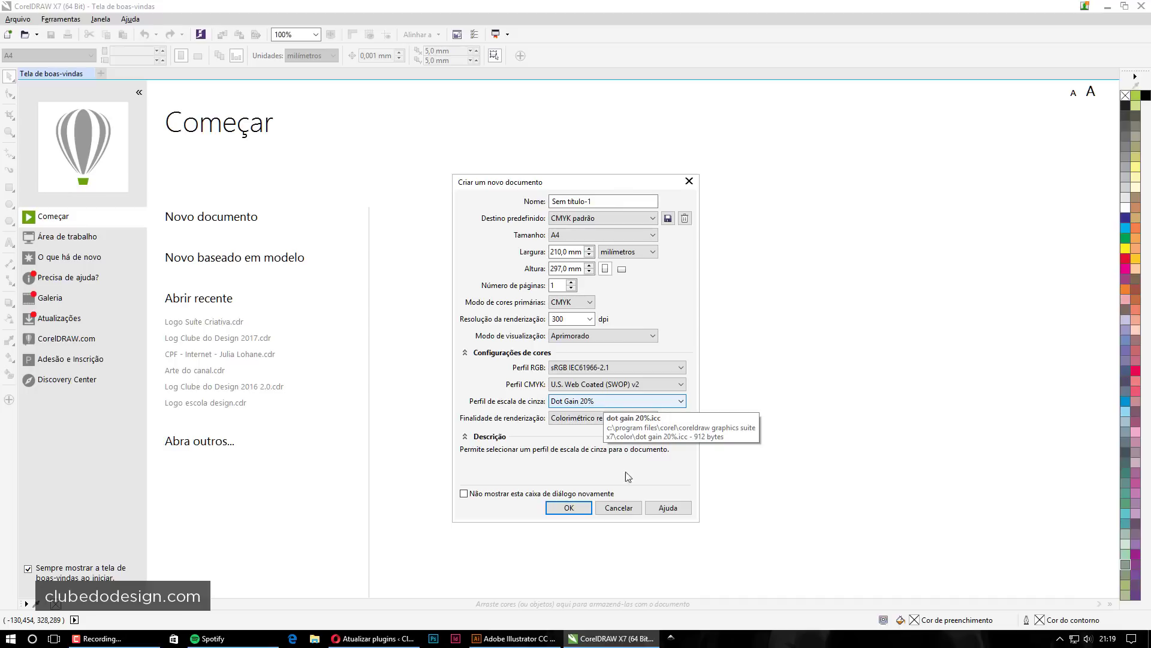
{"action": "left_click", "coordinate": [580, 506]}
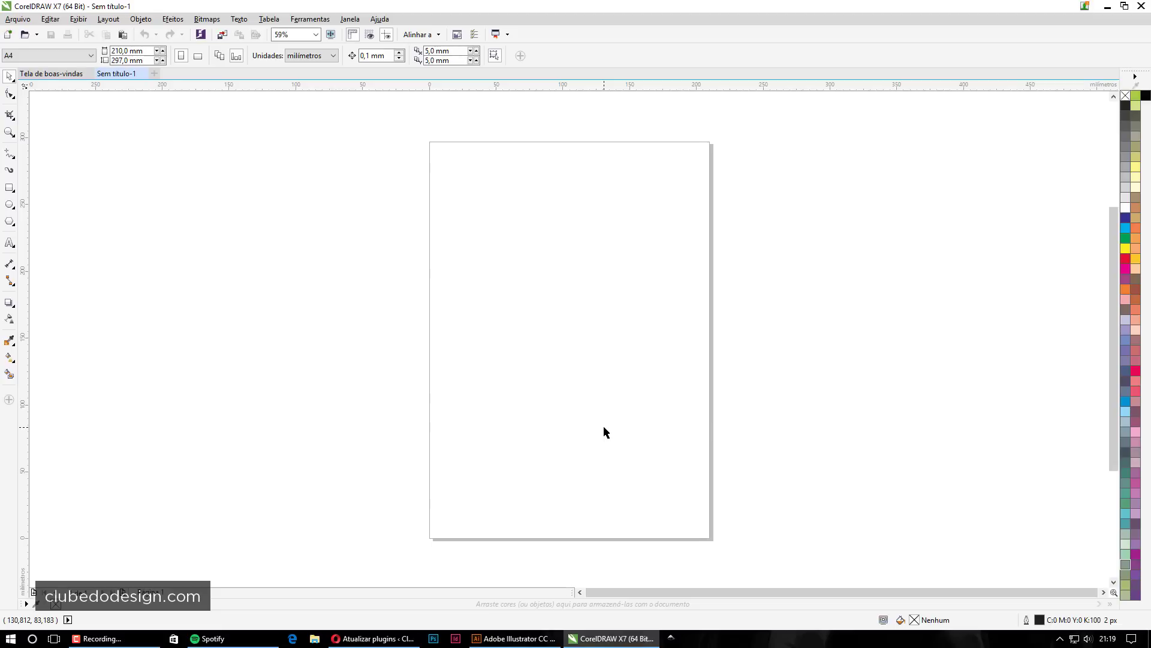
- Switch to Illustrator's New Document dialog showing the A4 CMYK preset
{"action": "left_click", "coordinate": [523, 638]}
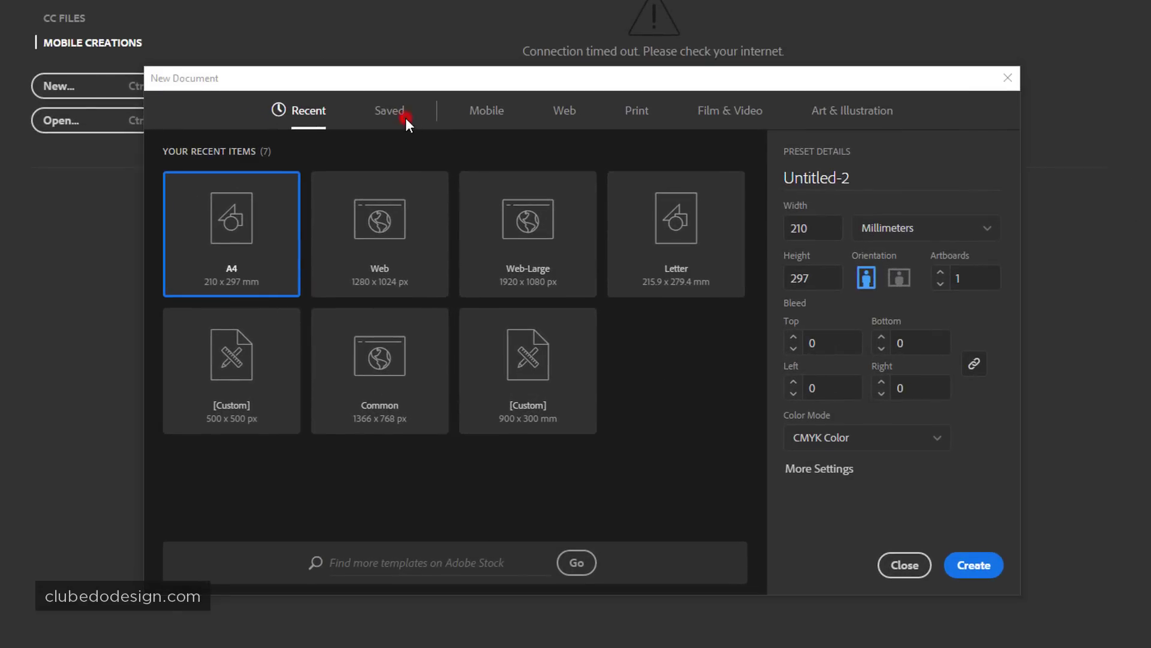
- Browse Illustrator's Mobile, Web, Print, Film & Video and Art & Illustration presets, ending on Web
{"action": "left_click", "coordinate": [490, 111]}
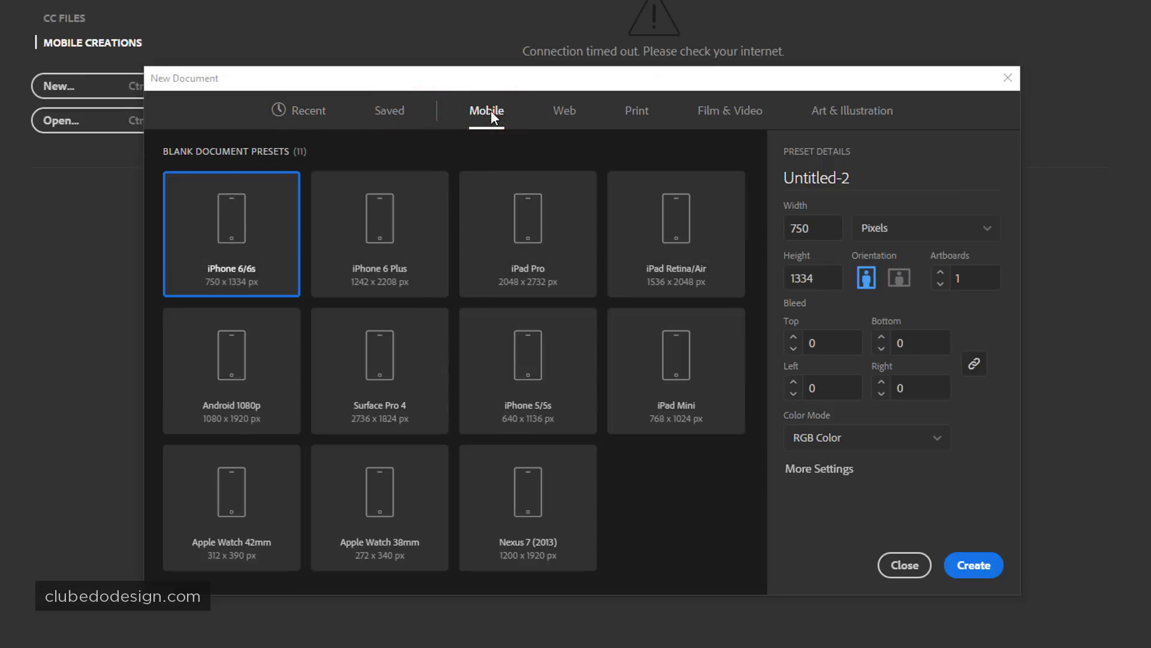
{"action": "left_click", "coordinate": [563, 110]}
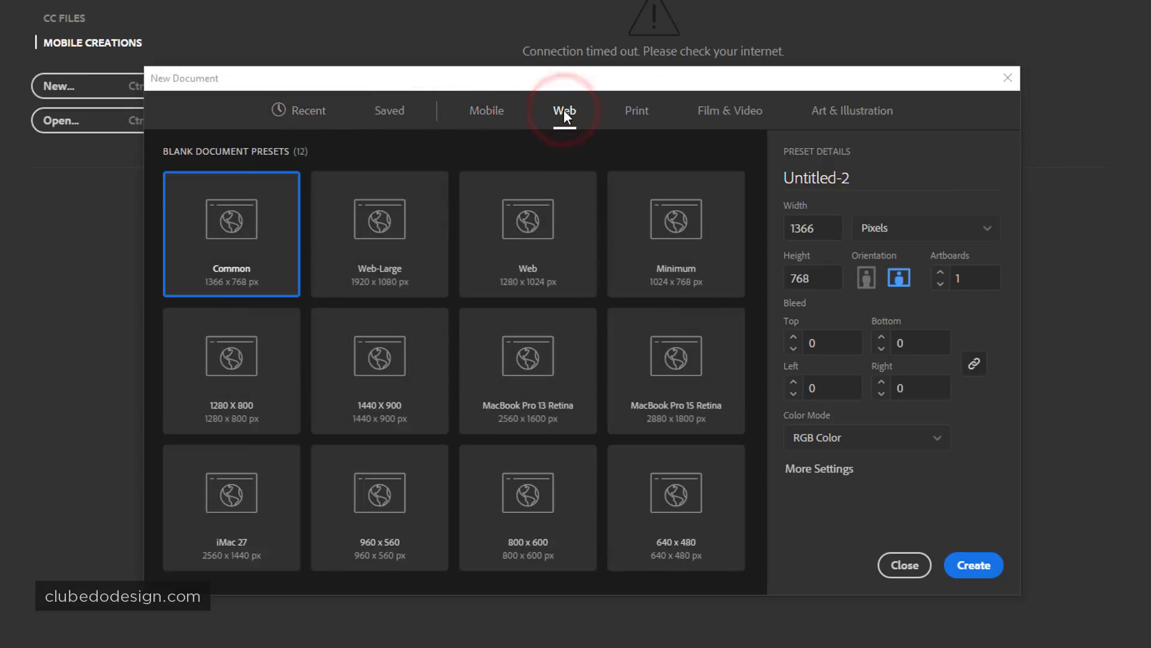
{"action": "left_click", "coordinate": [635, 110]}
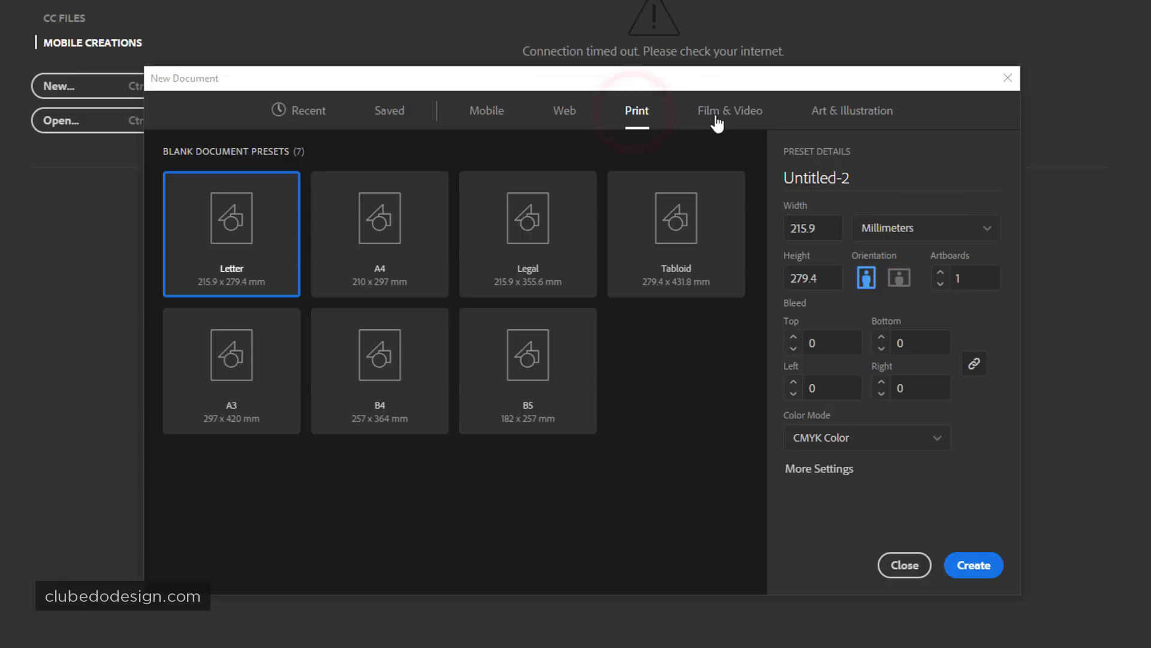
{"action": "left_click", "coordinate": [717, 120]}
{"action": "left_click", "coordinate": [830, 119]}
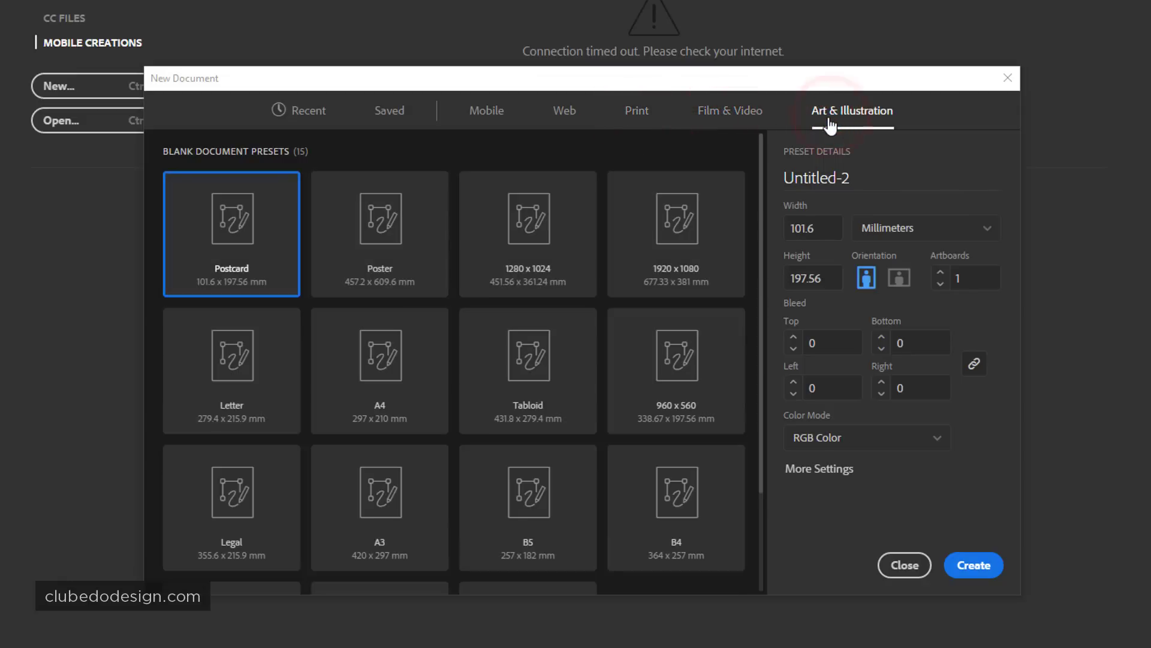
{"action": "left_click", "coordinate": [566, 117]}
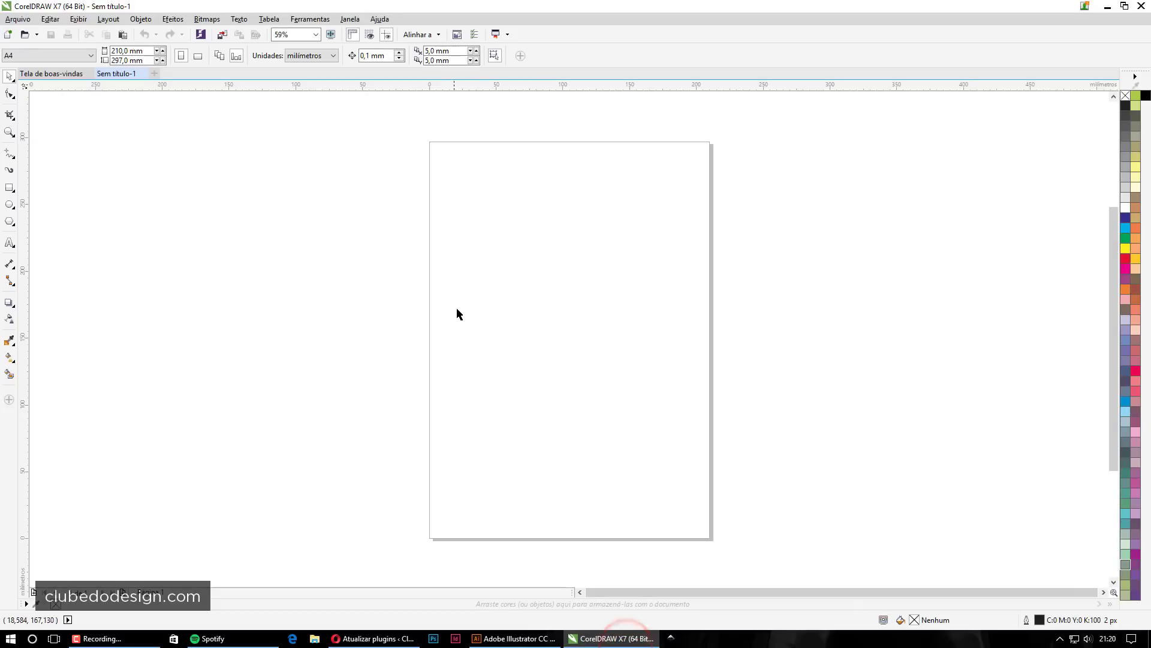
- In CorelDRAW, open Novo baseado em modelo, view Meus modelos, and close the template browser
{"action": "left_click", "coordinate": [458, 309]}
{"action": "left_click", "coordinate": [527, 310]}
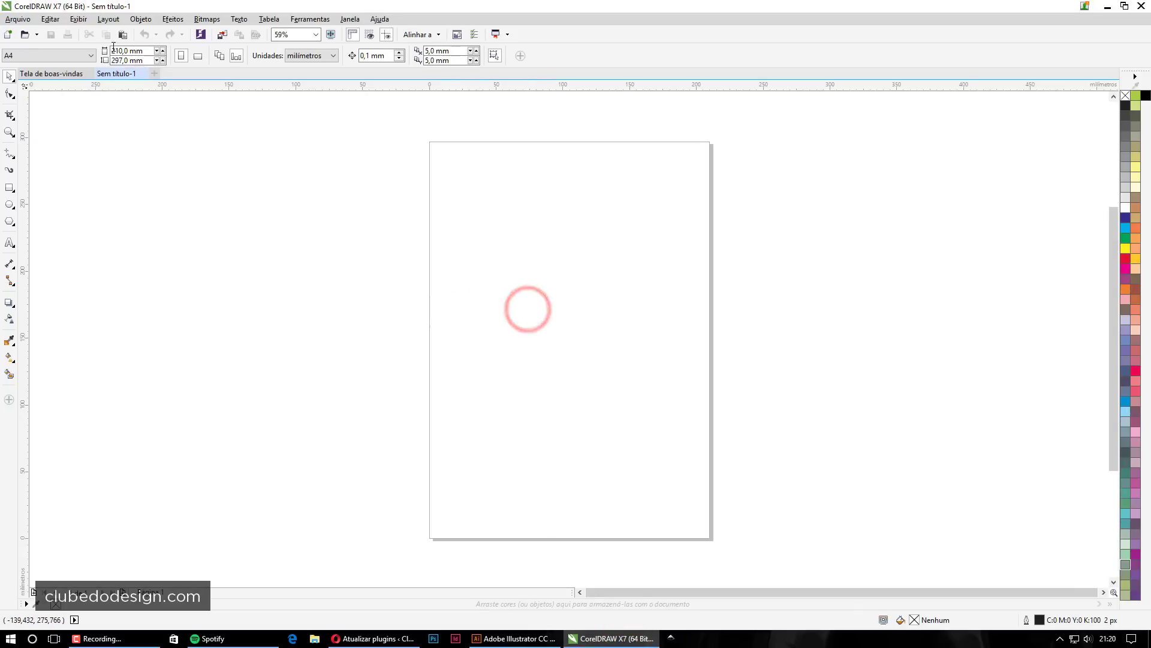
{"action": "left_click", "coordinate": [18, 19]}
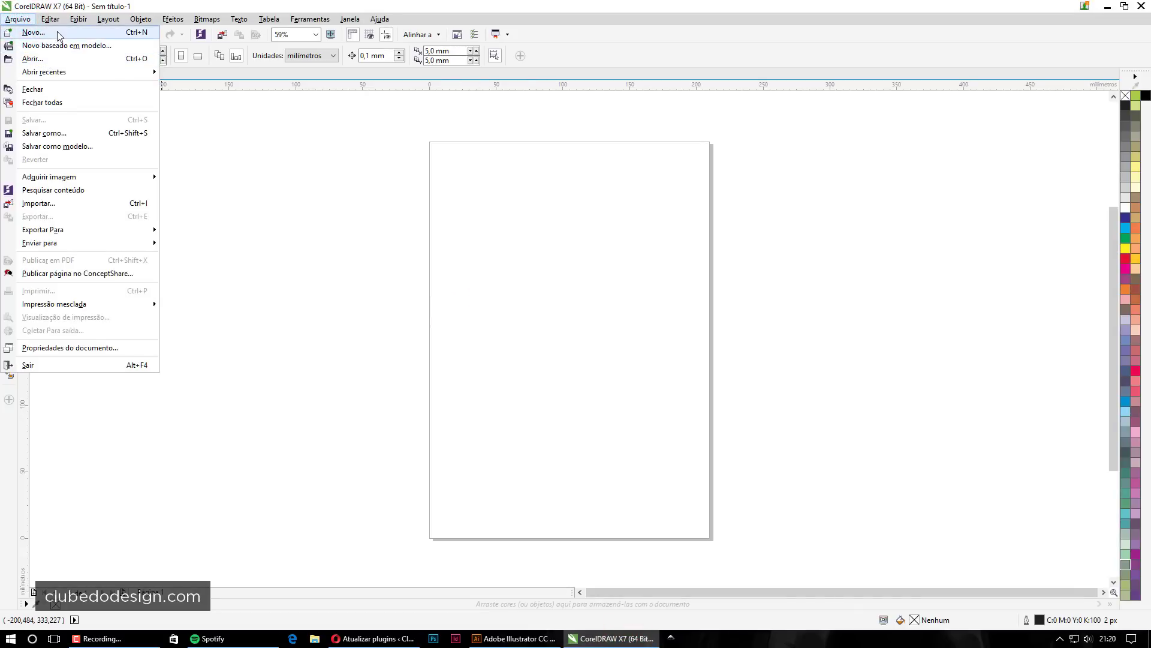
{"action": "left_click", "coordinate": [28, 20]}
{"action": "left_click", "coordinate": [16, 20]}
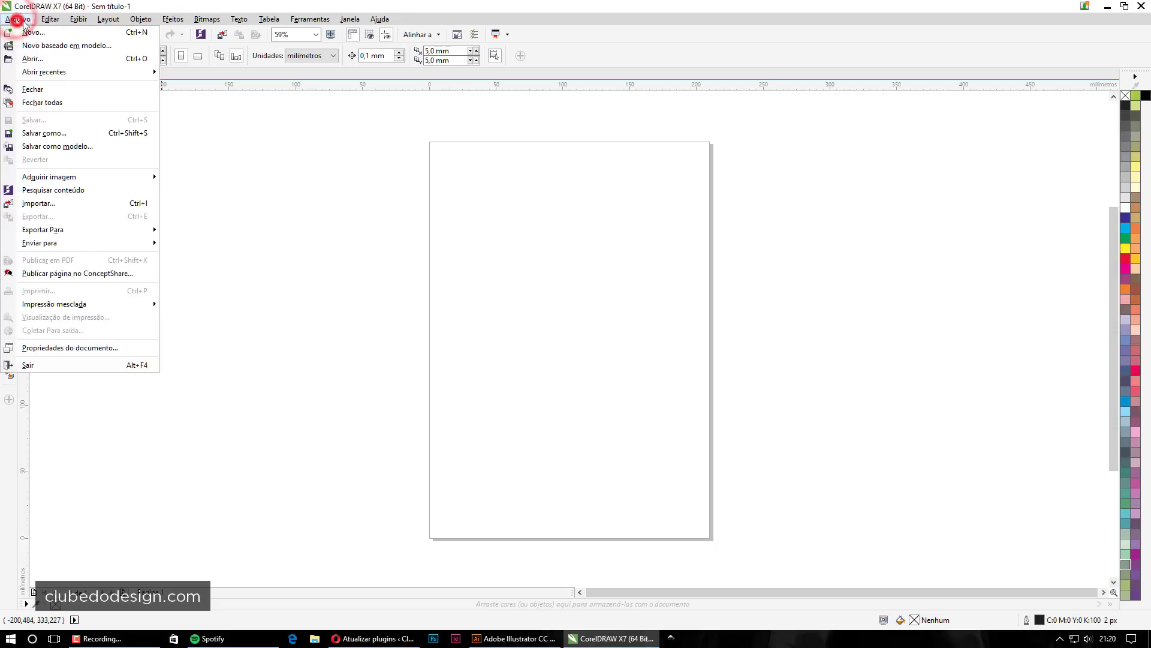
{"action": "left_click", "coordinate": [78, 46]}
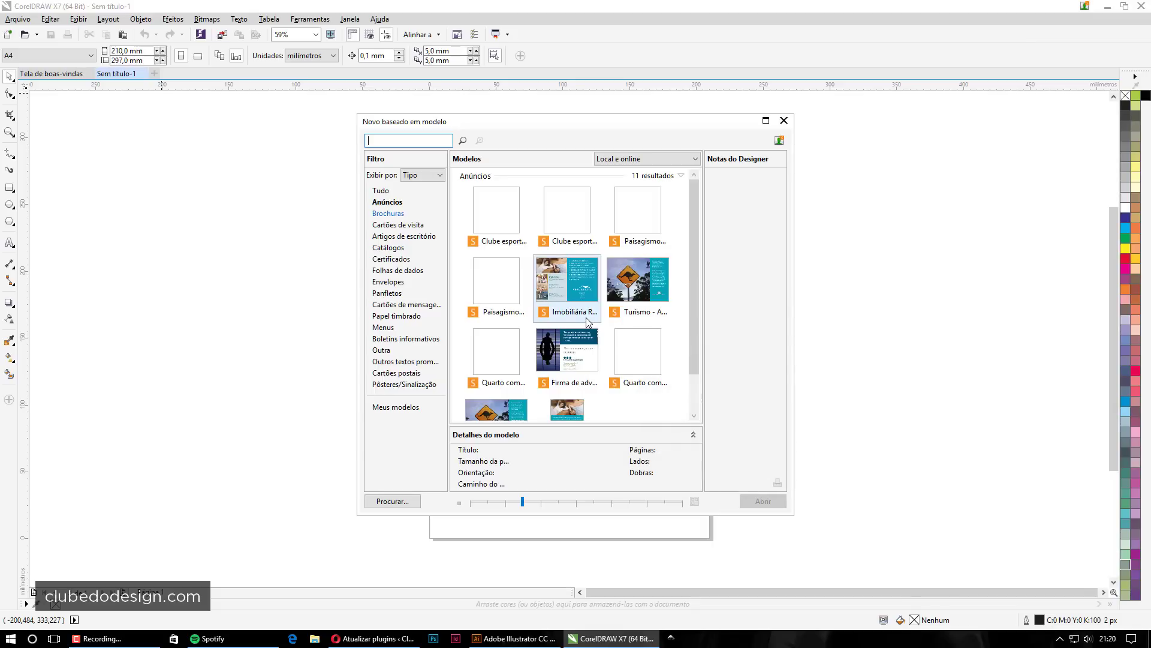
{"action": "left_click", "coordinate": [405, 406]}
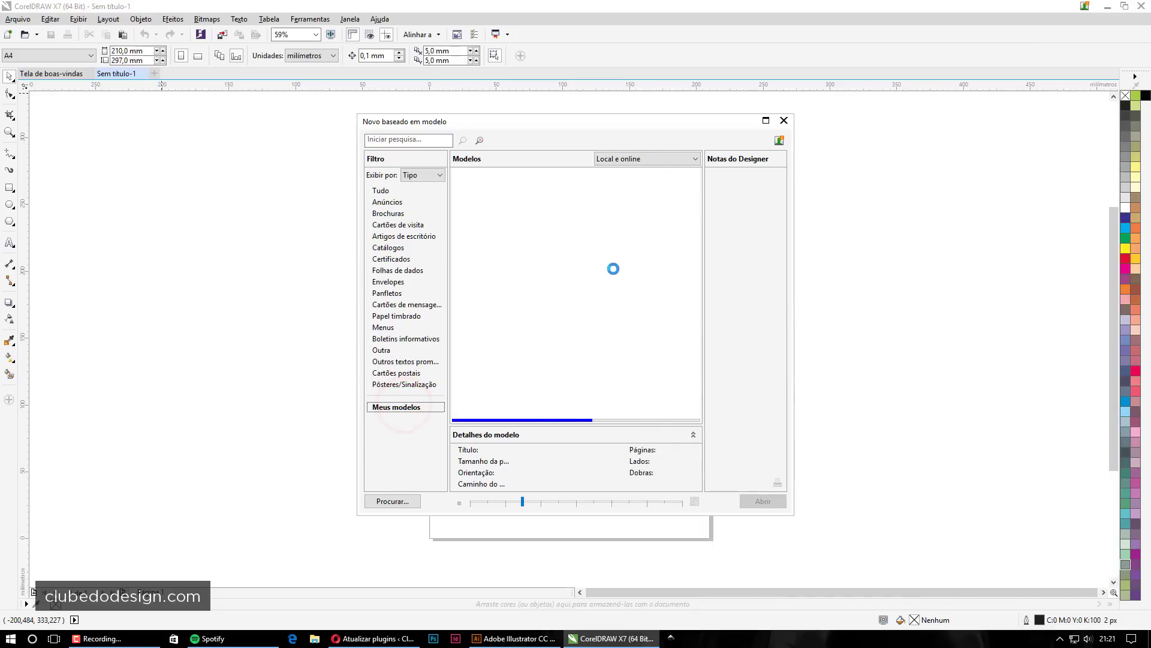
{"action": "left_click", "coordinate": [784, 120]}
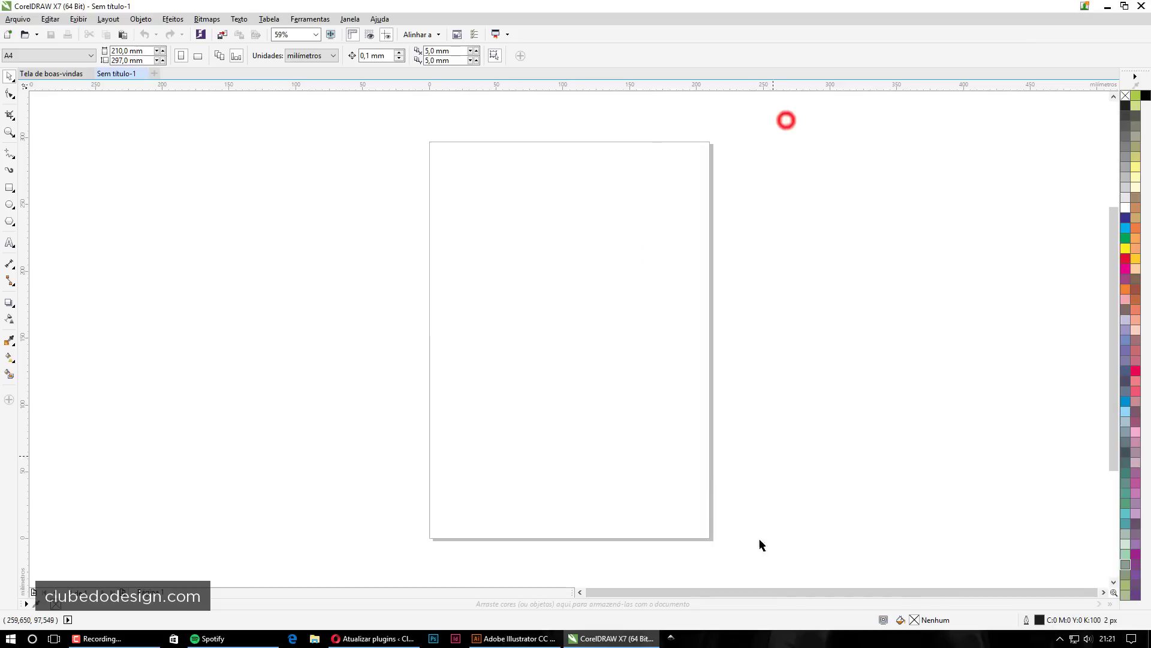
- Back in Illustrator, try the Web-Large and Web document presets
{"action": "left_click", "coordinate": [514, 638]}
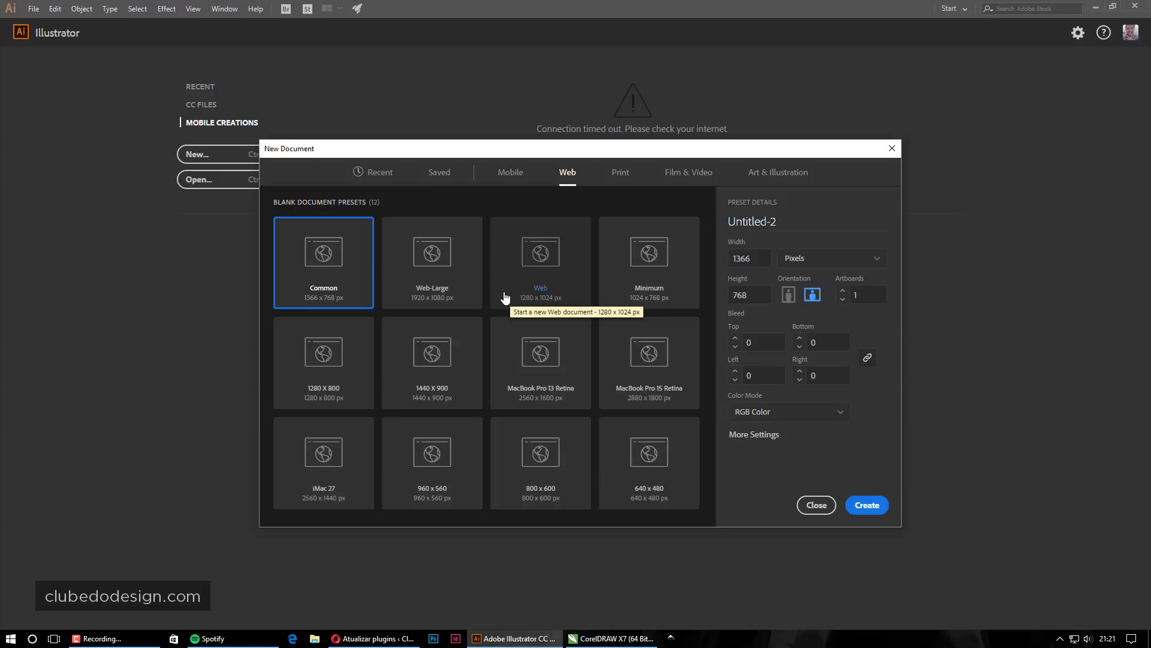
{"action": "left_click", "coordinate": [435, 259]}
{"action": "left_click", "coordinate": [543, 263]}
- Pick Minimum, then choose the Print A4 preset (210 × 297 mm, CMYK) and open More Settings
{"action": "left_click", "coordinate": [651, 264]}
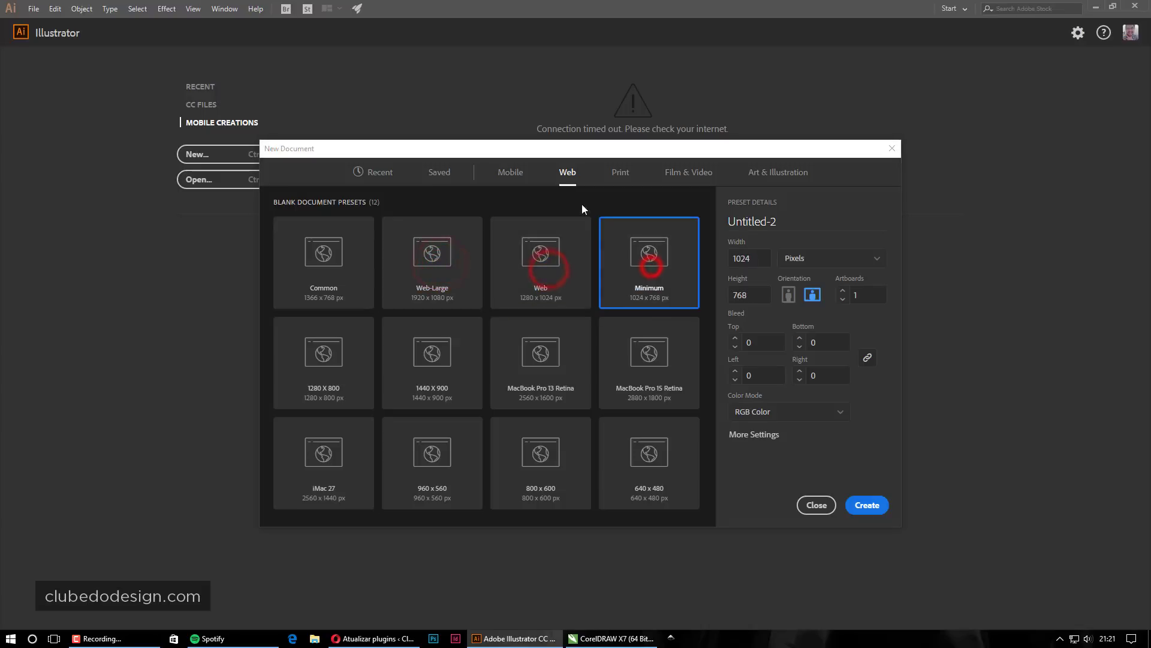
{"action": "left_click", "coordinate": [609, 179]}
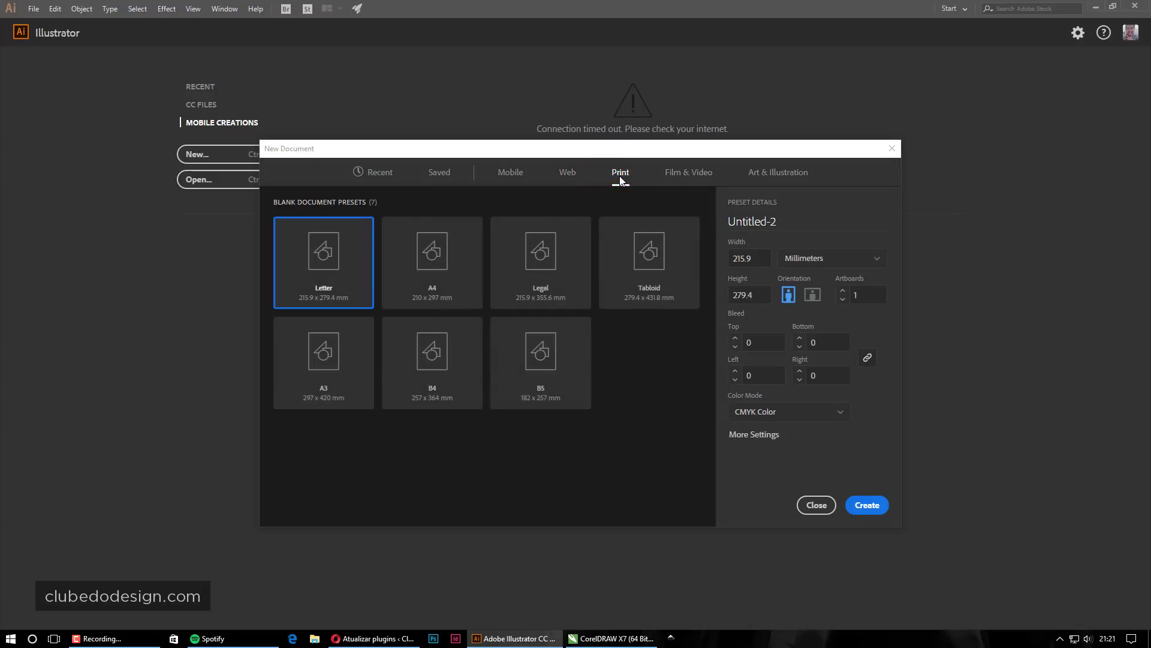
{"action": "left_click", "coordinate": [444, 273]}
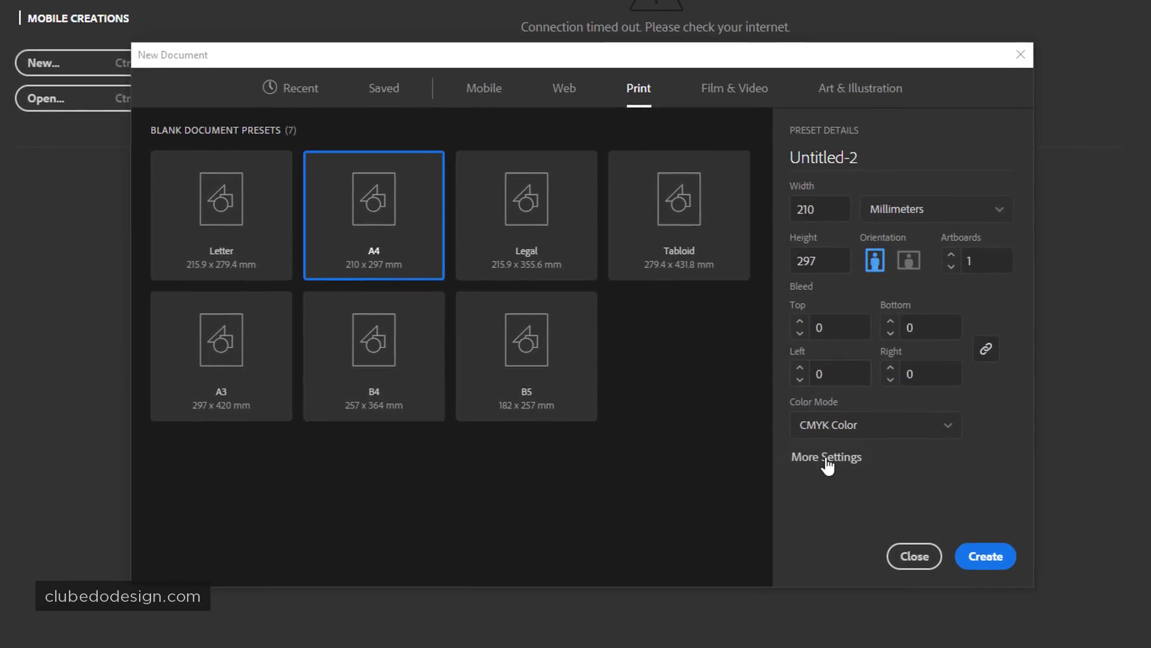
{"action": "left_click", "coordinate": [826, 456]}
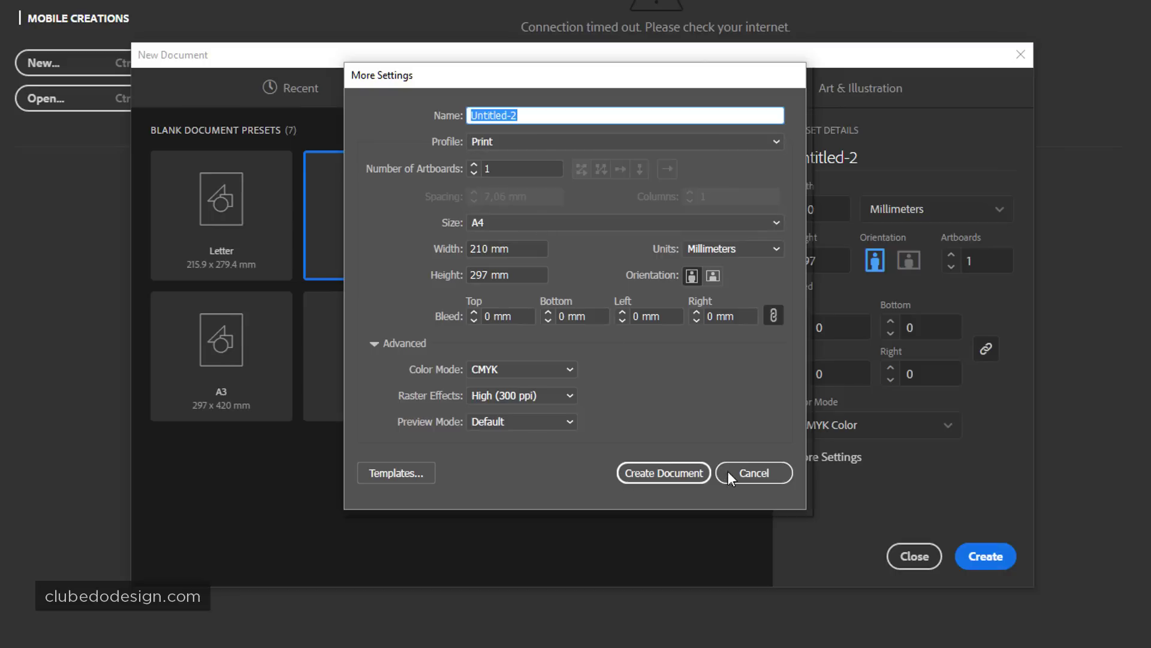
- Close More Settings without applying and keep the A4 Print preset selected
{"action": "left_click", "coordinate": [750, 472]}
{"action": "left_click", "coordinate": [833, 459]}
{"action": "left_click", "coordinate": [790, 469]}
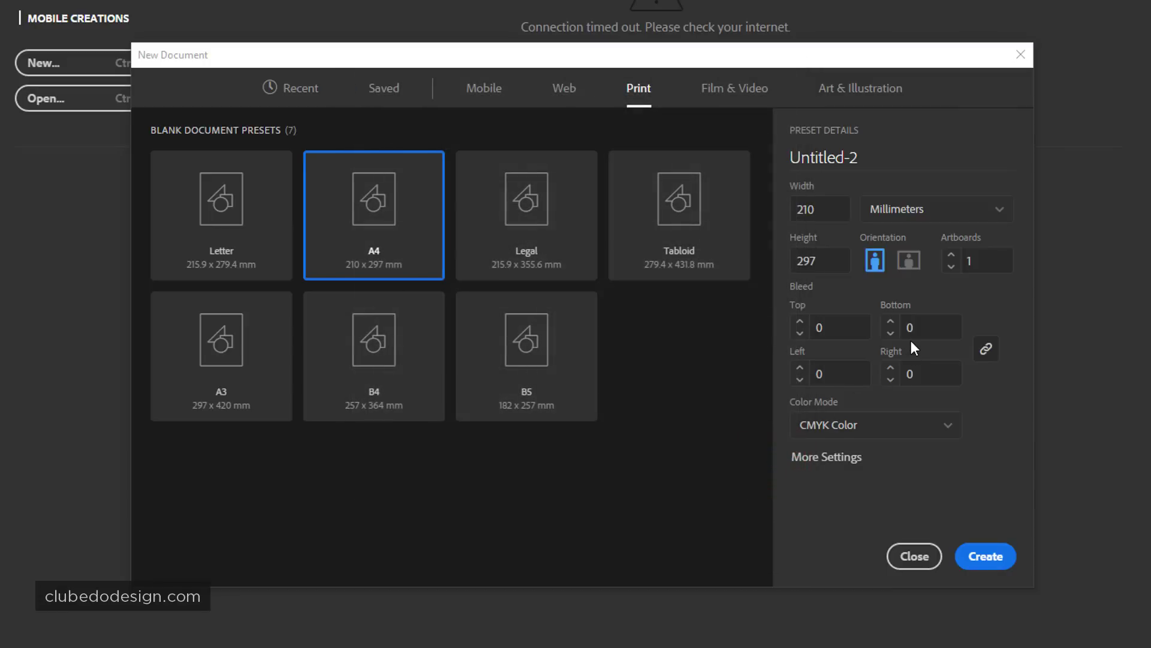
{"action": "left_click", "coordinate": [412, 235]}
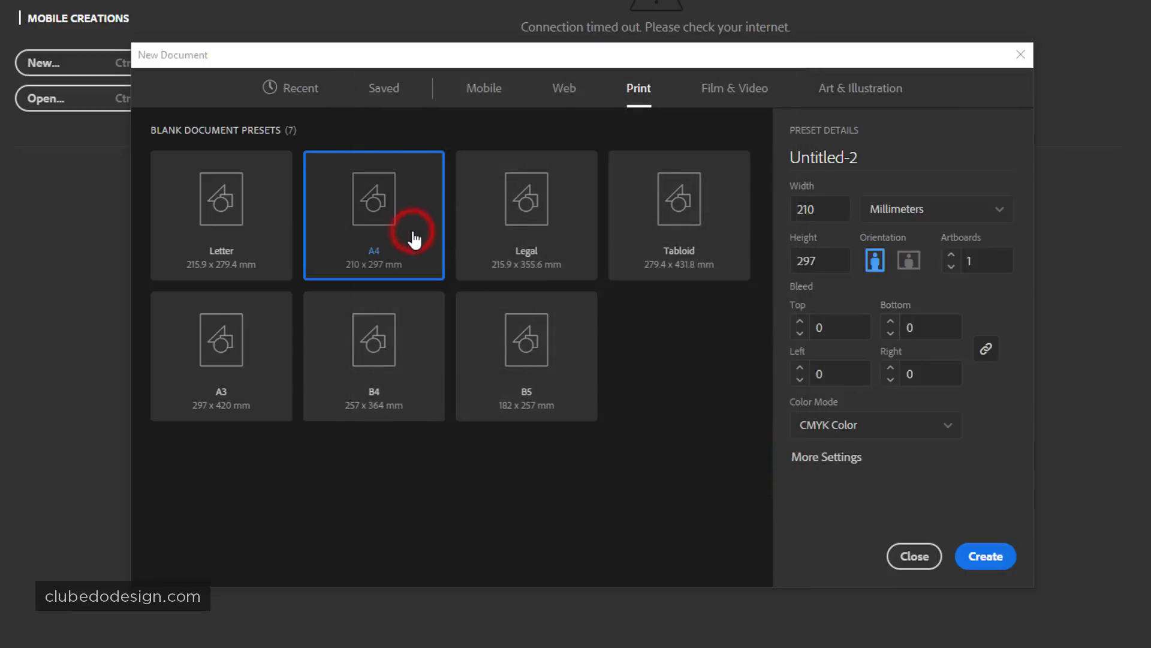
{"action": "left_click", "coordinate": [372, 198]}
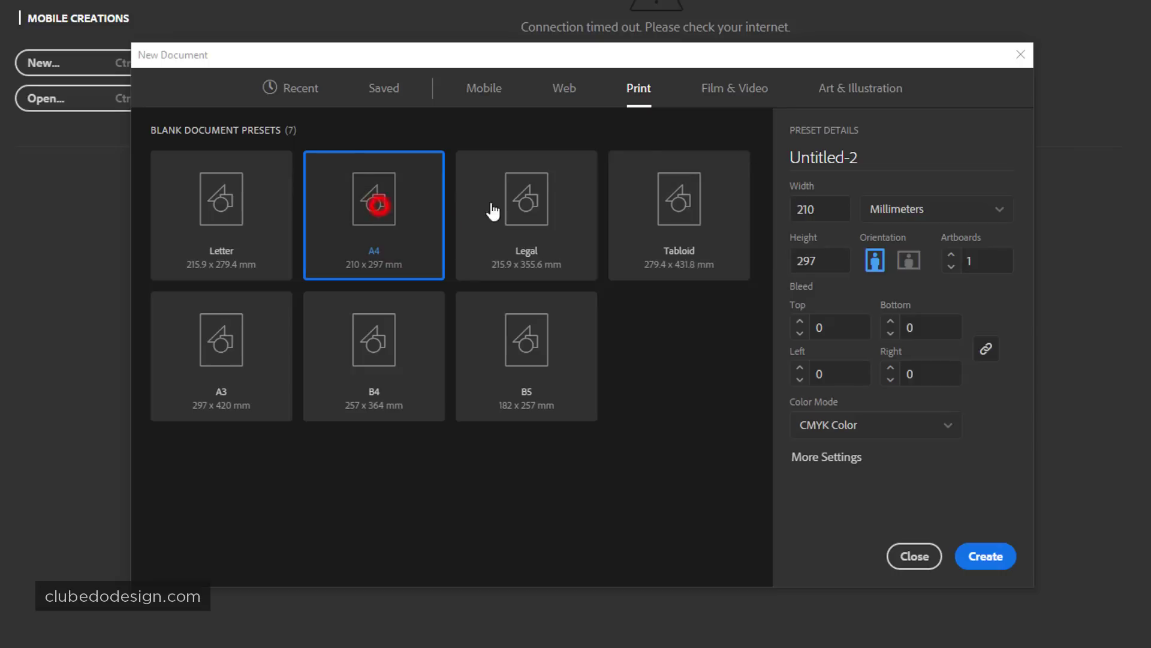
{"action": "left_click", "coordinate": [634, 93]}
{"action": "left_click", "coordinate": [411, 216]}
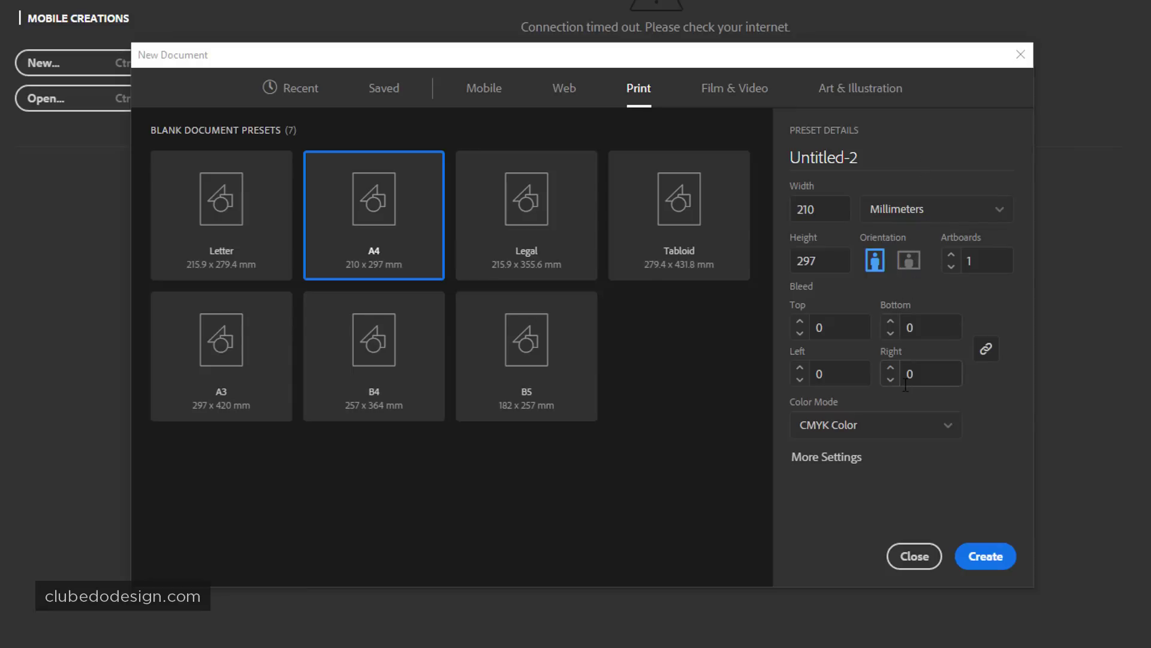
- Check the 210 × 297 mm size, try Landscape then keep Portrait, and select the top bleed
{"action": "double_click", "coordinate": [864, 157]}
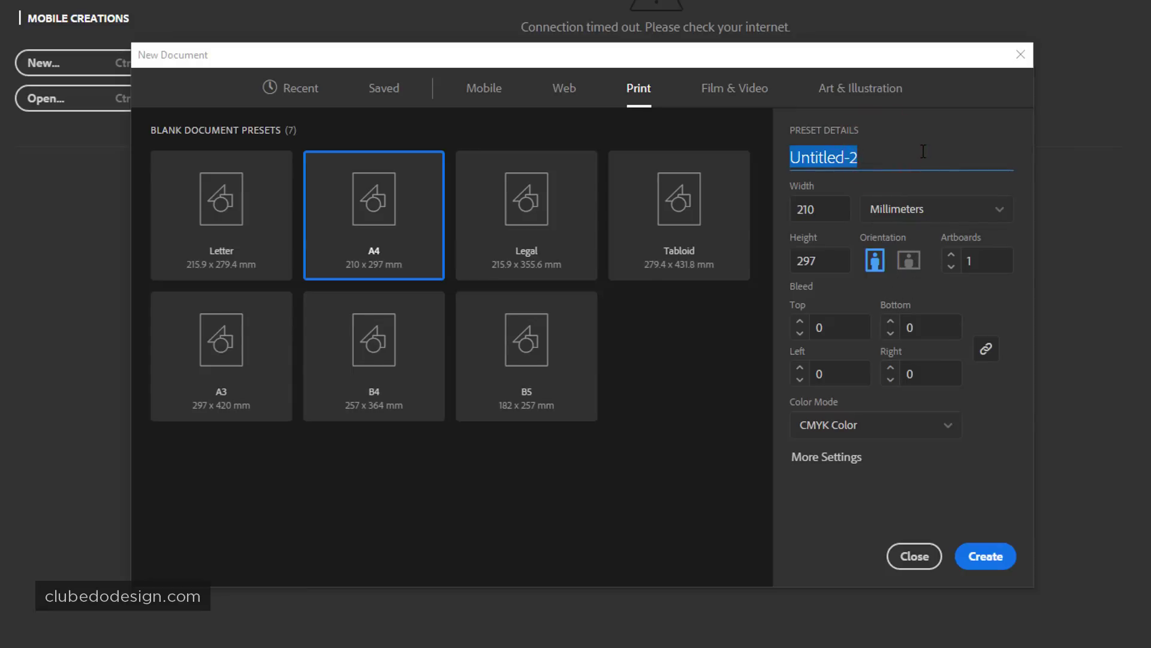
{"action": "left_click", "coordinate": [831, 204]}
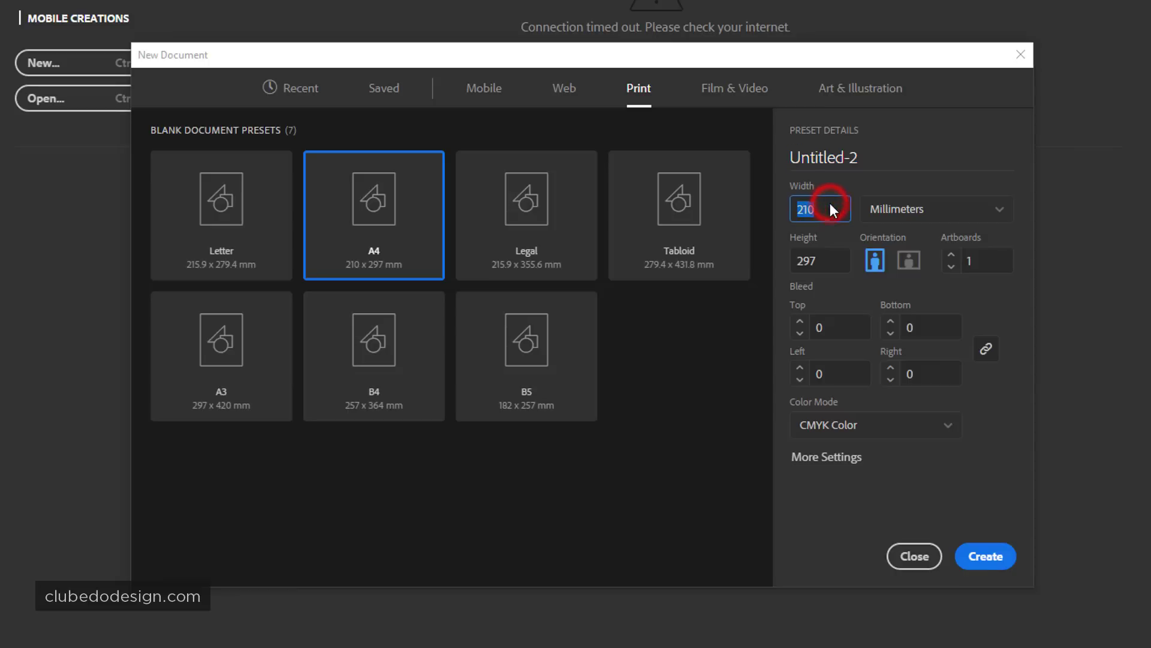
{"action": "left_click", "coordinate": [816, 259]}
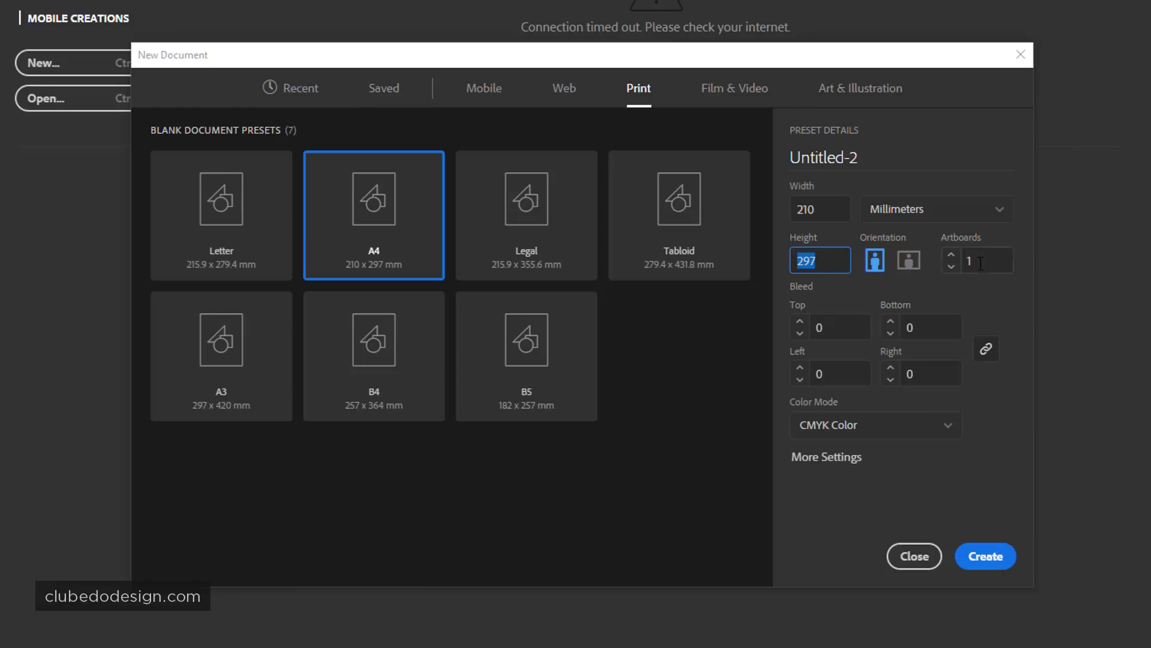
{"action": "left_click", "coordinate": [911, 258]}
{"action": "left_click", "coordinate": [875, 259]}
{"action": "left_click", "coordinate": [909, 260]}
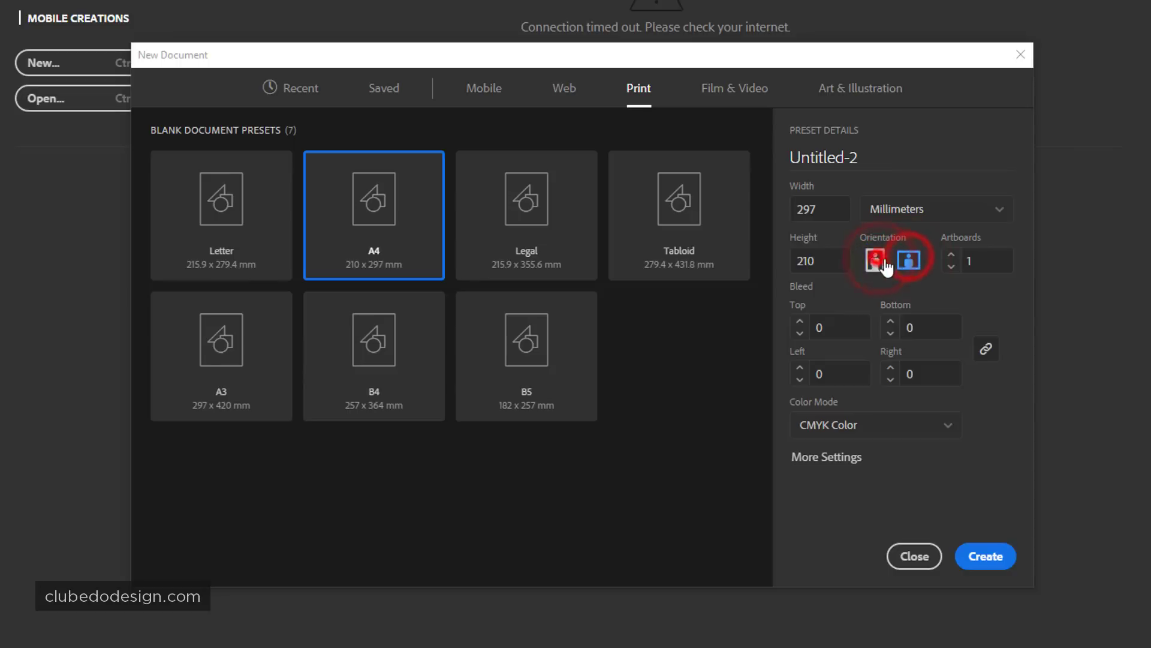
{"action": "left_click", "coordinate": [874, 260]}
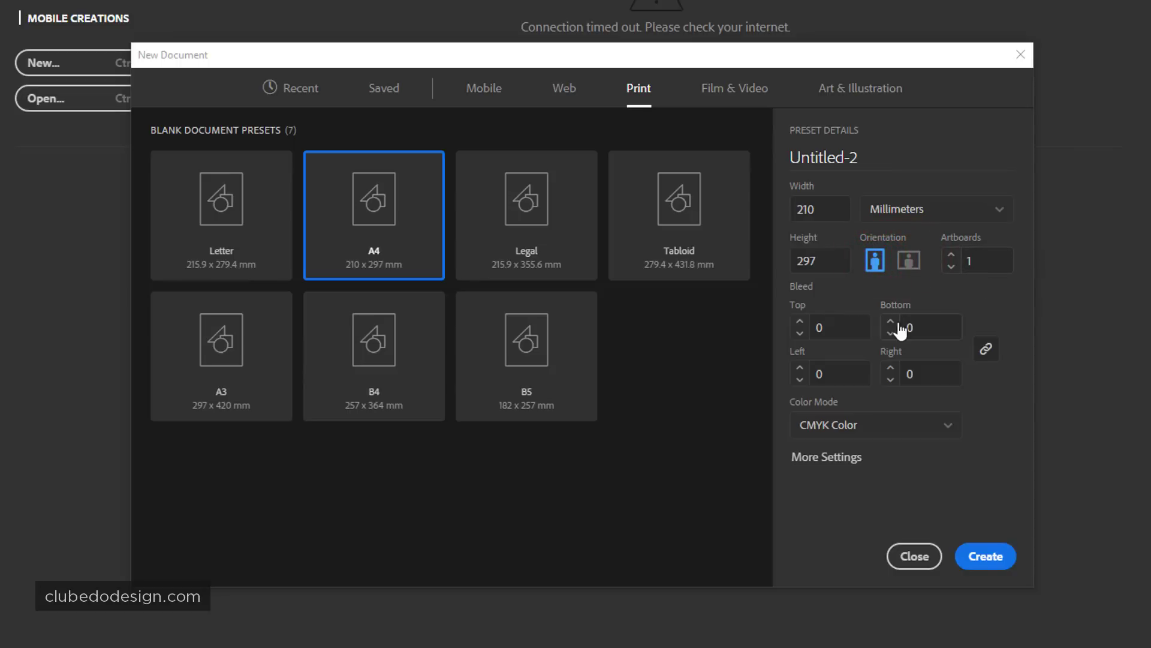
{"action": "left_click", "coordinate": [849, 327]}
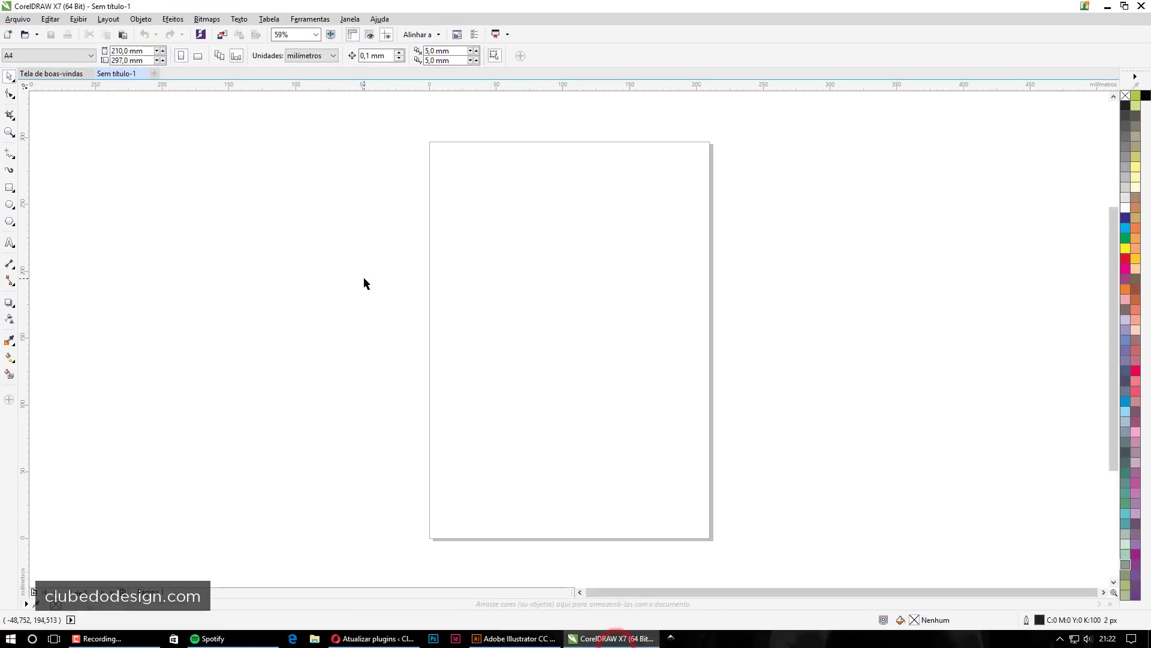
- In Configurar página, give the A4 page a 3,0 mm bleed and show the bleed area
{"action": "left_click", "coordinate": [108, 18]}
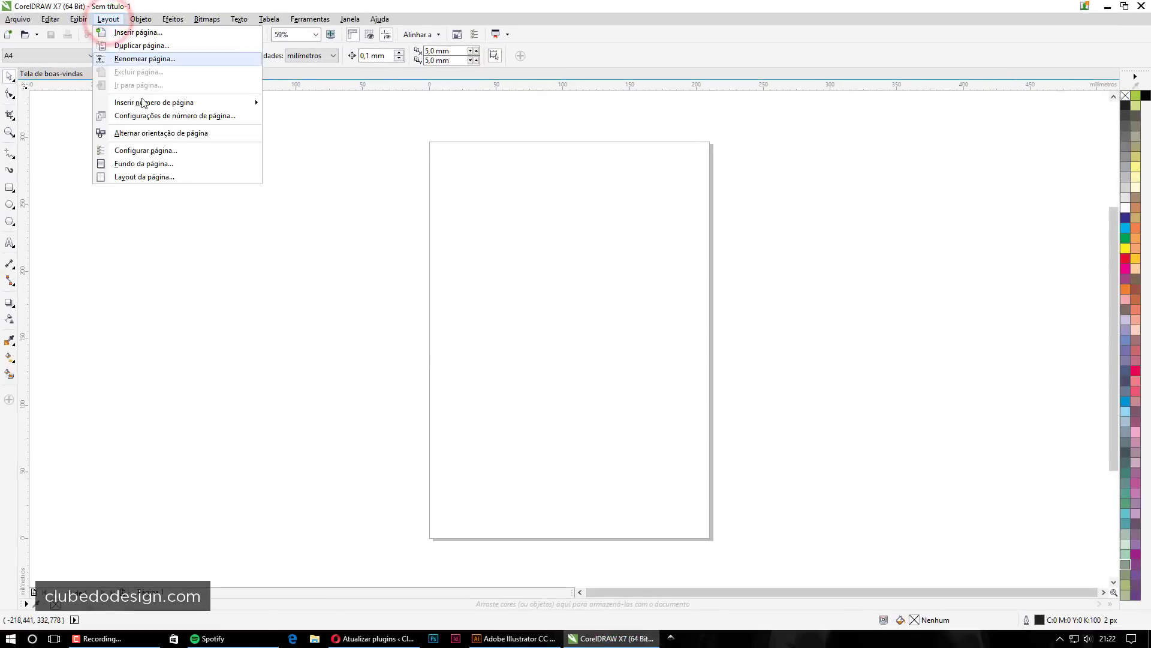
{"action": "left_click", "coordinate": [158, 154]}
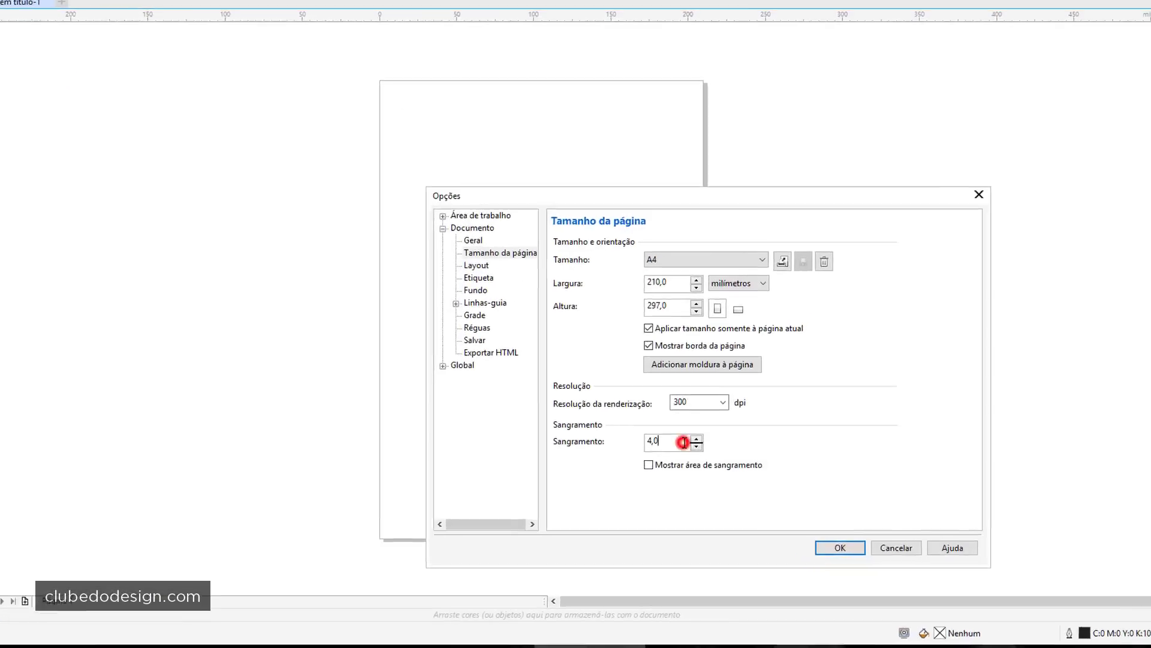
{"action": "left_click", "coordinate": [663, 474]}
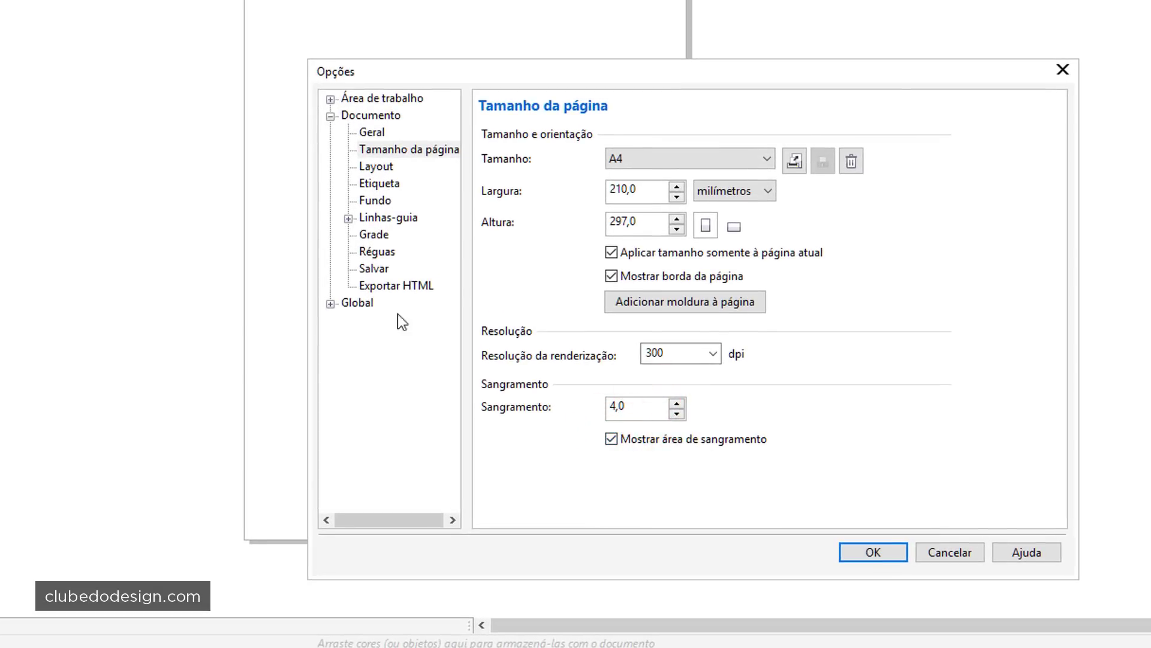
{"action": "left_click", "coordinate": [676, 413]}
{"action": "left_click", "coordinate": [866, 549]}
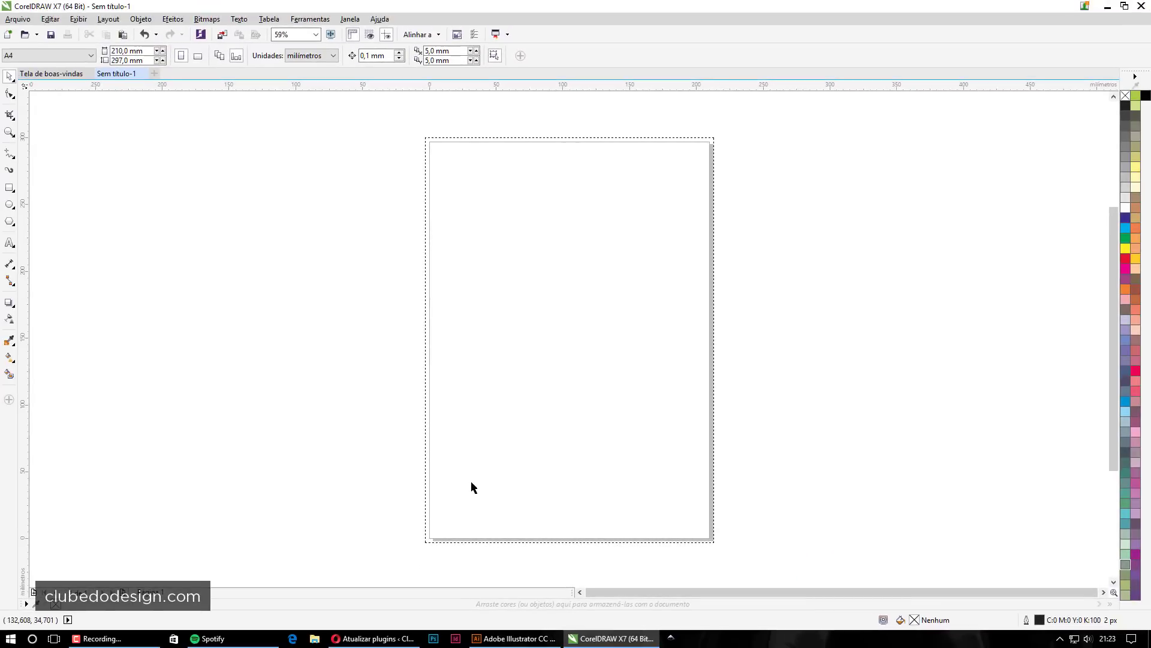
- In Illustrator's new document setup, set a linked 3 mm bleed on all sides and keep CMYK Color
{"action": "left_click", "coordinate": [525, 641]}
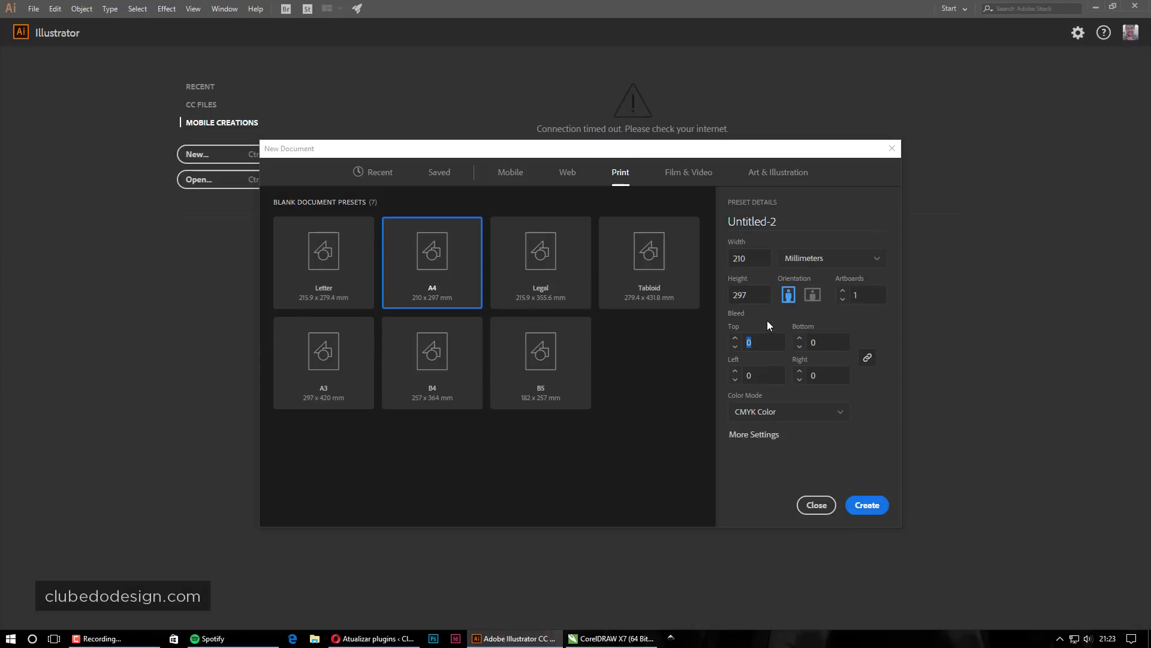
{"action": "left_click", "coordinate": [765, 346]}
{"action": "left_click", "coordinate": [736, 338]}
{"action": "left_click", "coordinate": [735, 339]}
{"action": "left_click", "coordinate": [769, 414]}
{"action": "left_click", "coordinate": [879, 427]}
- Review More Settings (profile, artboards, A4 size, width, height, Default preview) and cancel without changes
{"action": "left_click", "coordinate": [763, 441]}
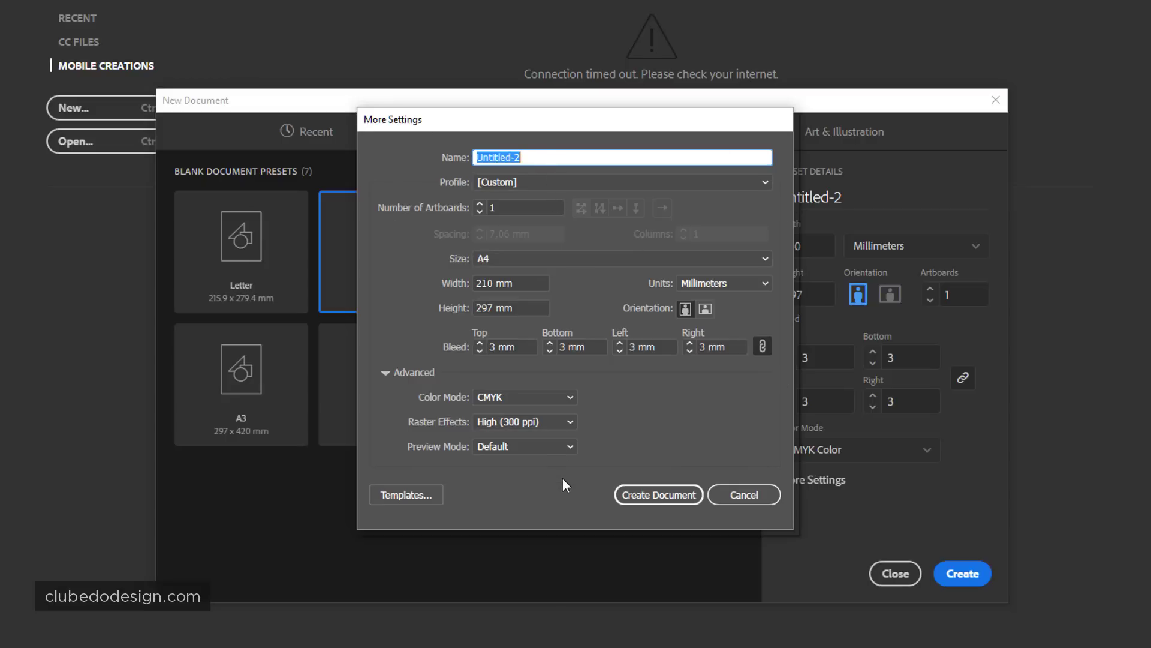
{"action": "left_click", "coordinate": [514, 185]}
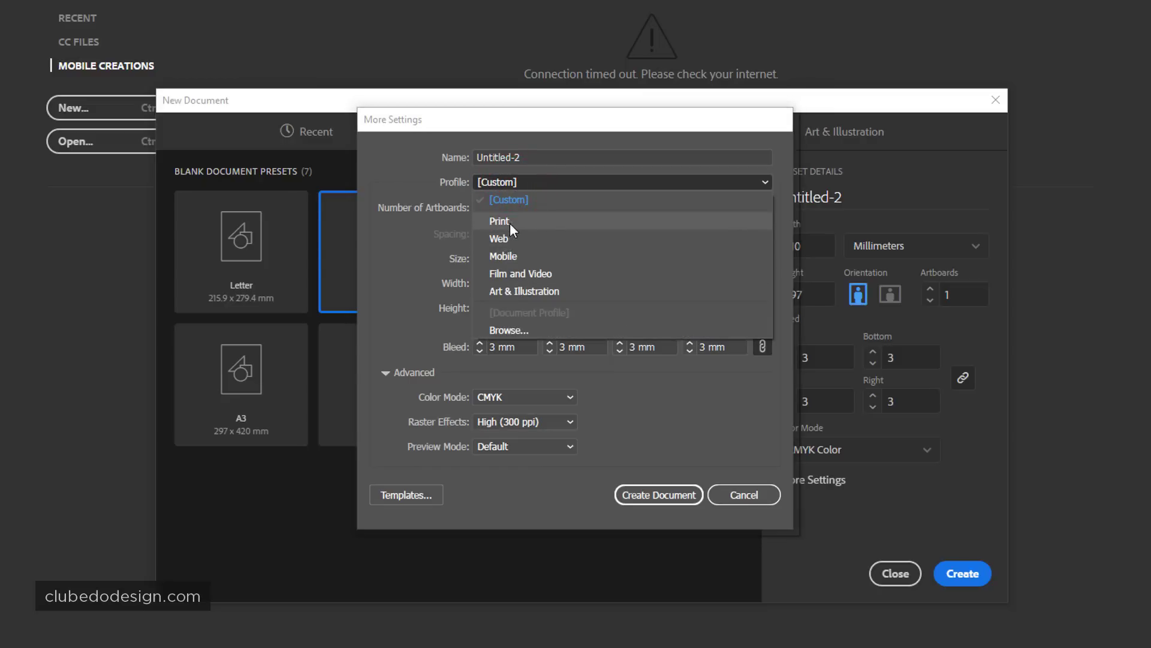
{"action": "left_click", "coordinate": [408, 205]}
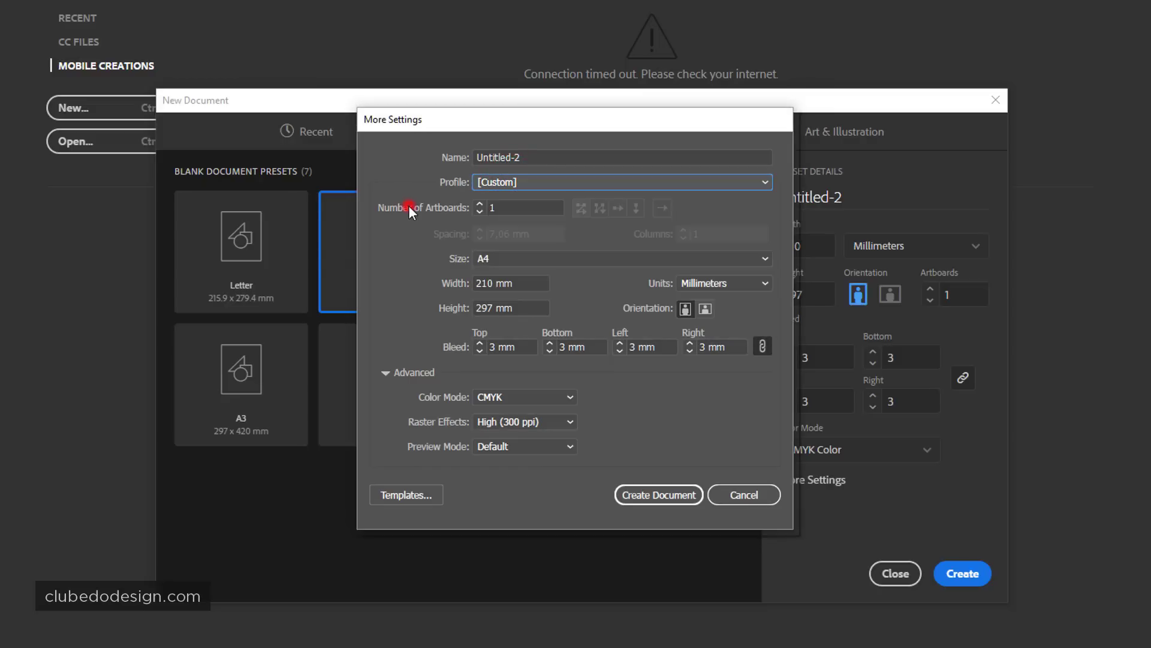
{"action": "left_click", "coordinate": [521, 207]}
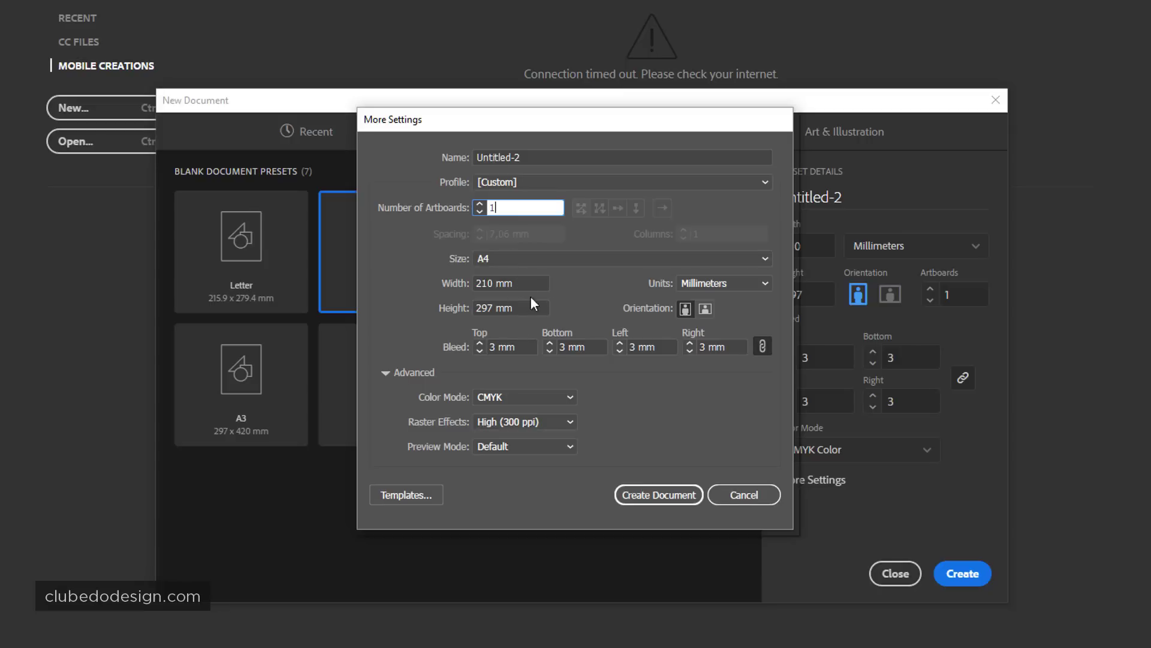
{"action": "left_click", "coordinate": [507, 258]}
{"action": "left_click", "coordinate": [426, 281]}
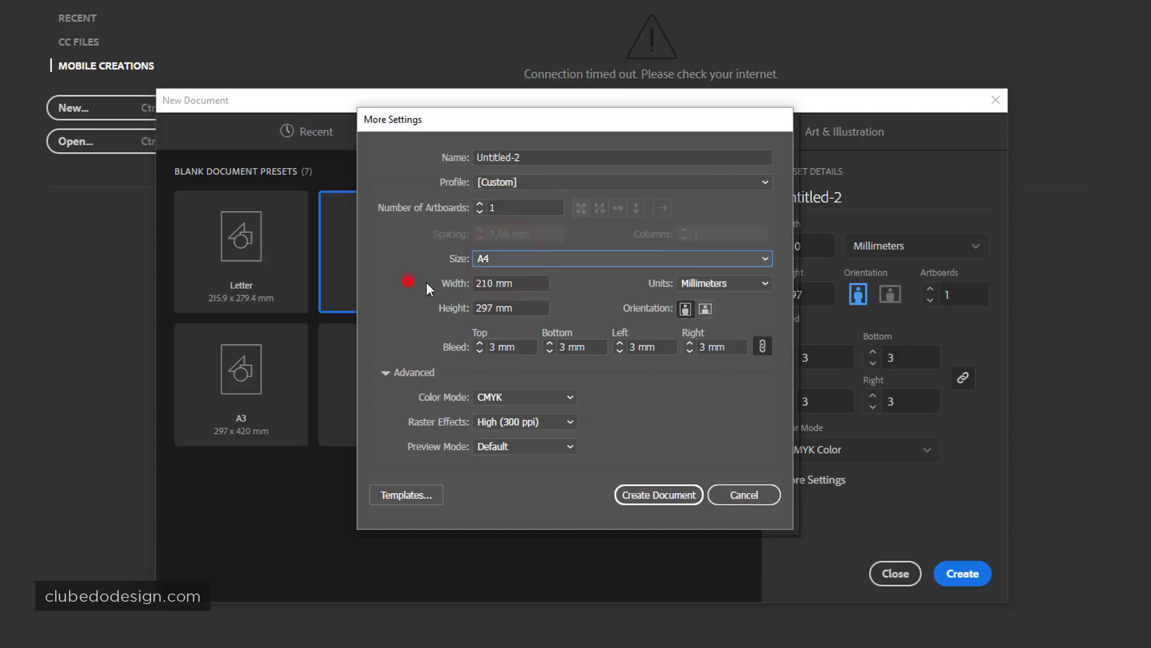
{"action": "left_click", "coordinate": [501, 283]}
{"action": "left_click", "coordinate": [500, 308]}
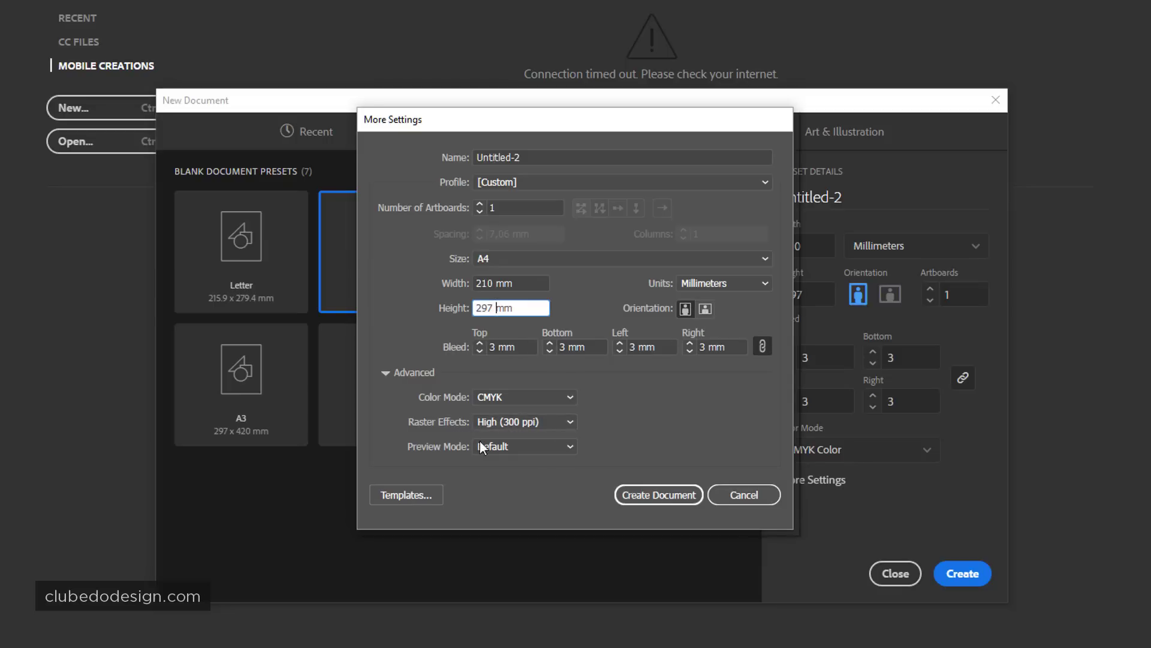
{"action": "left_click", "coordinate": [520, 444]}
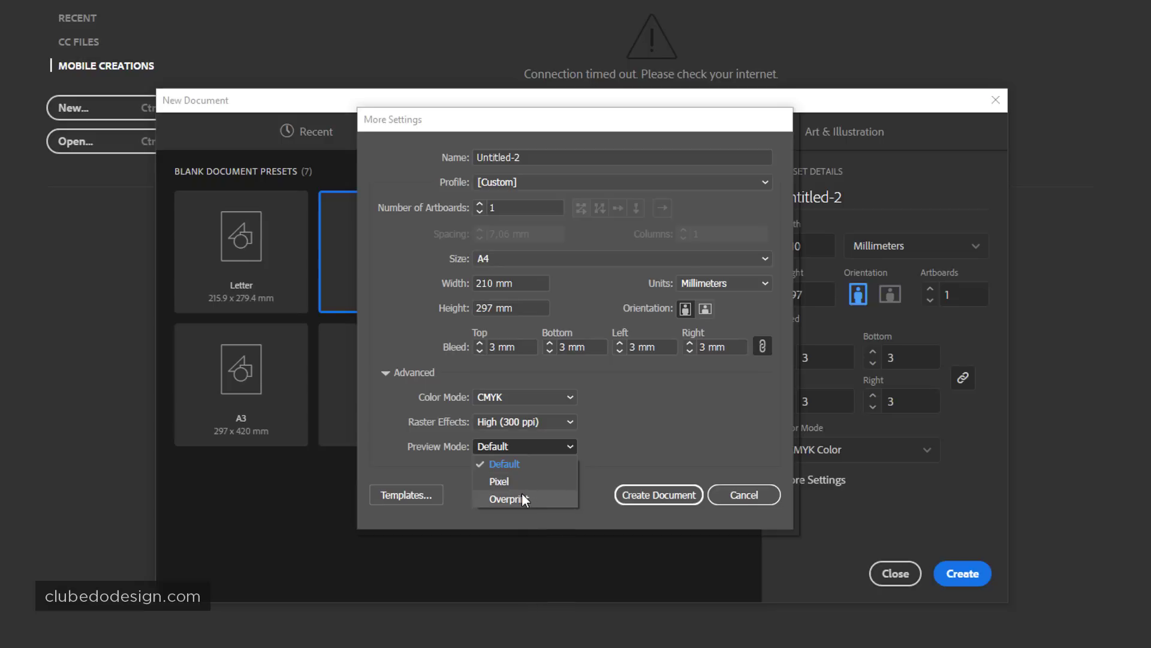
{"action": "left_click", "coordinate": [653, 439]}
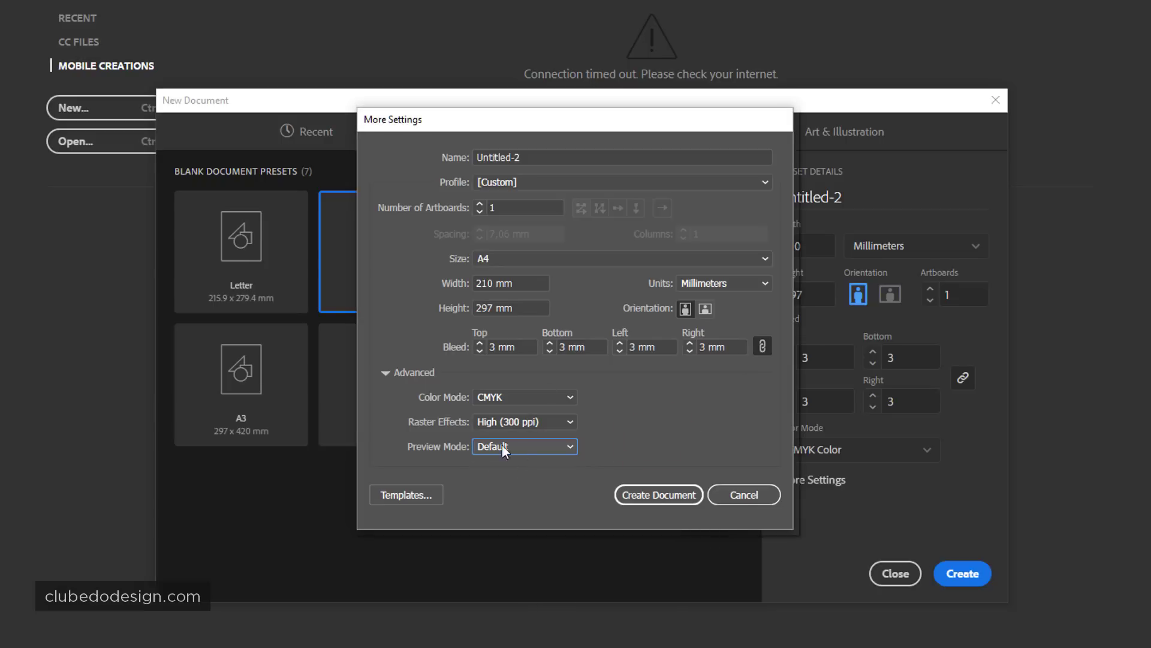
{"action": "left_click", "coordinate": [775, 494]}
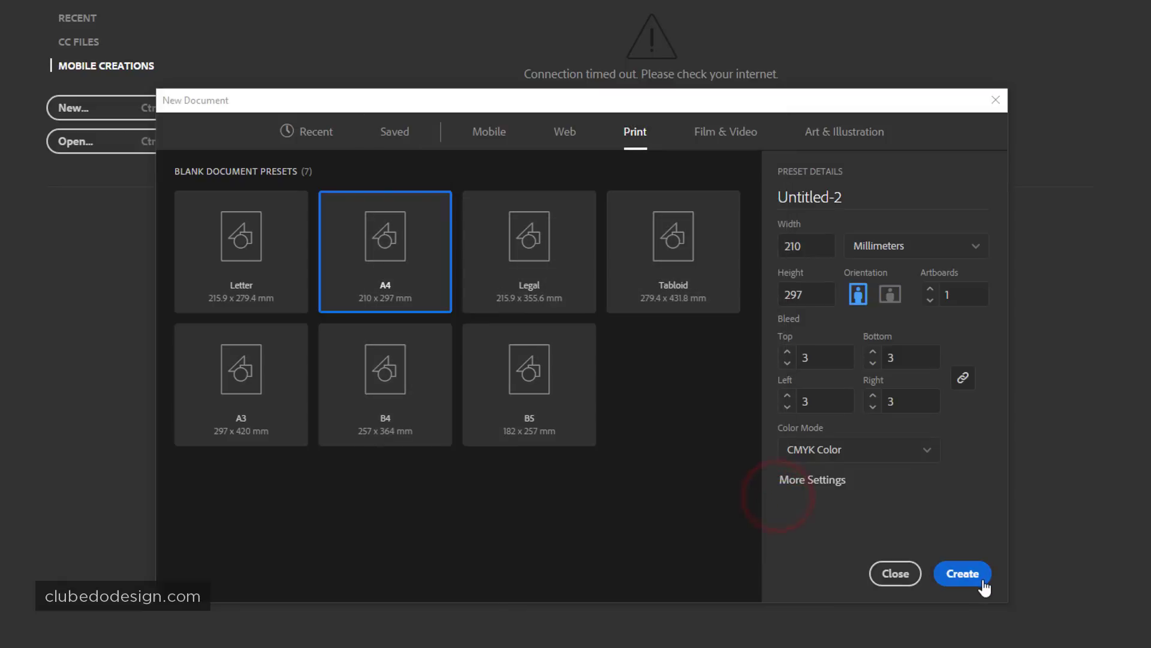
- Create the blank A4 Illustrator document with bleed, then bring up the CorelDRAW page
{"action": "left_click", "coordinate": [963, 574]}
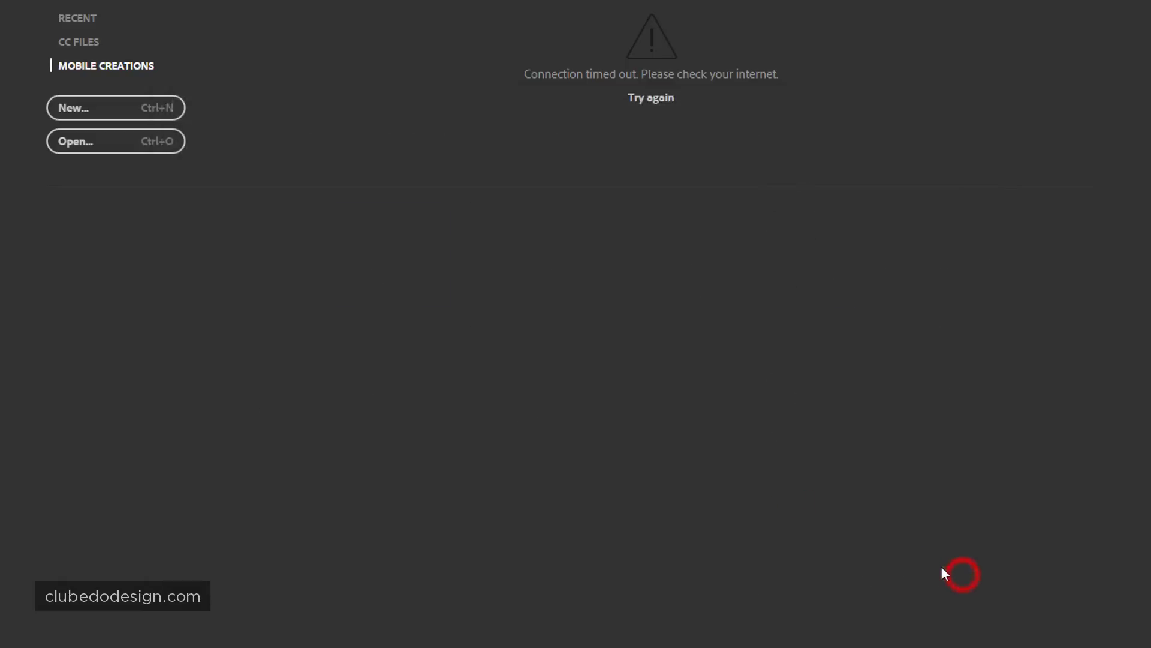
{"action": "left_click", "coordinate": [651, 236]}
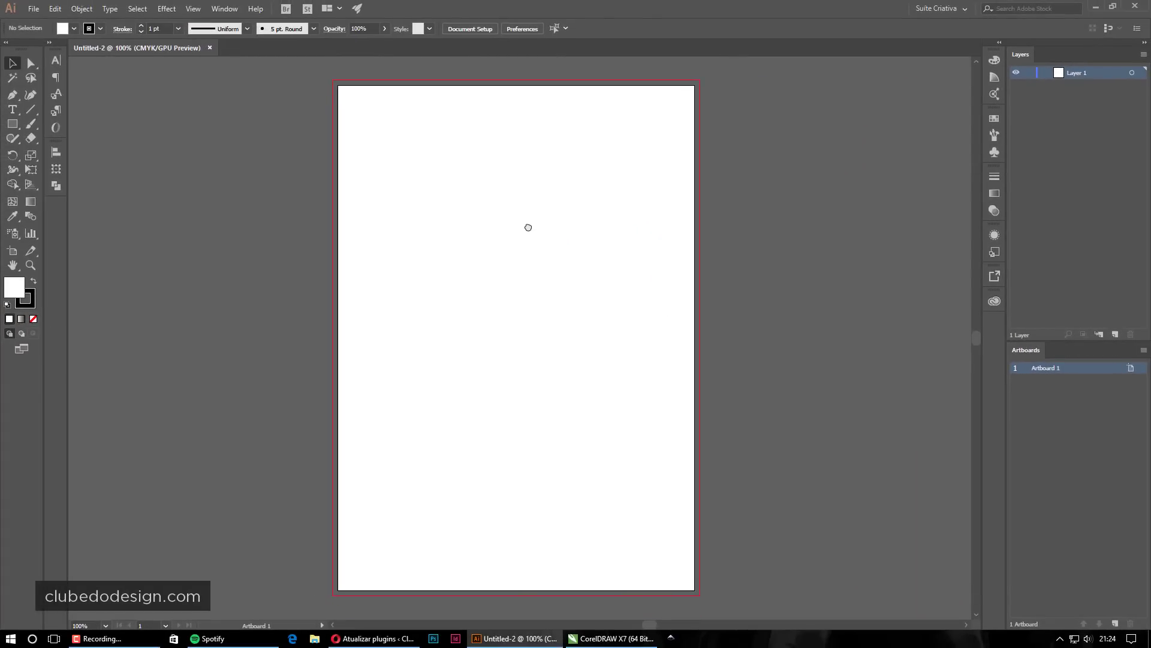
{"action": "left_click", "coordinate": [591, 638]}
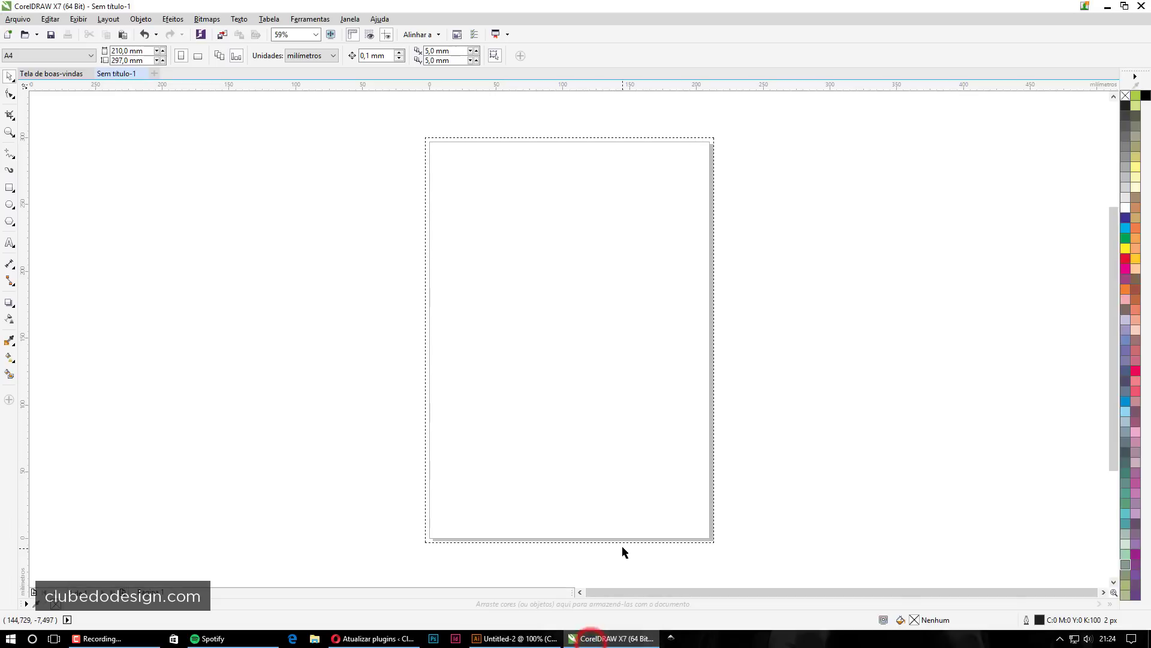
{"action": "left_click", "coordinate": [666, 431]}
- Alternate between Illustrator and CorelDRAW to compare both bled A4 pages, ending on CorelDRAW
{"action": "left_click", "coordinate": [544, 639]}
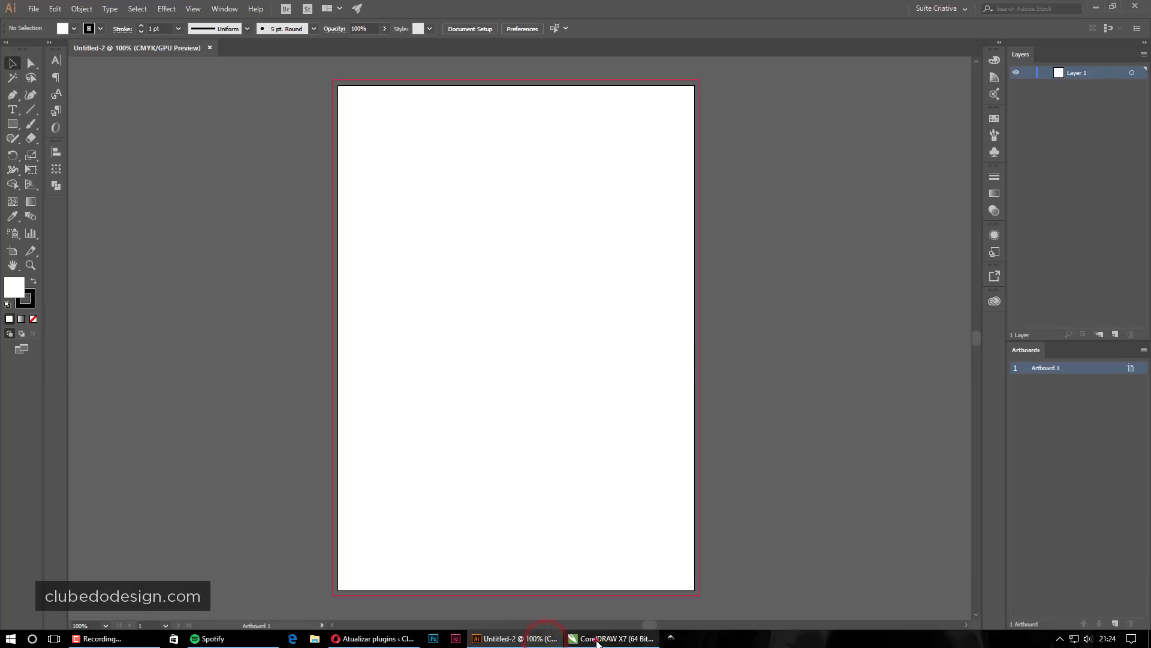
{"action": "left_click", "coordinate": [597, 640]}
{"action": "left_click", "coordinate": [521, 638]}
{"action": "left_click", "coordinate": [517, 529]}
{"action": "left_click", "coordinate": [610, 640]}
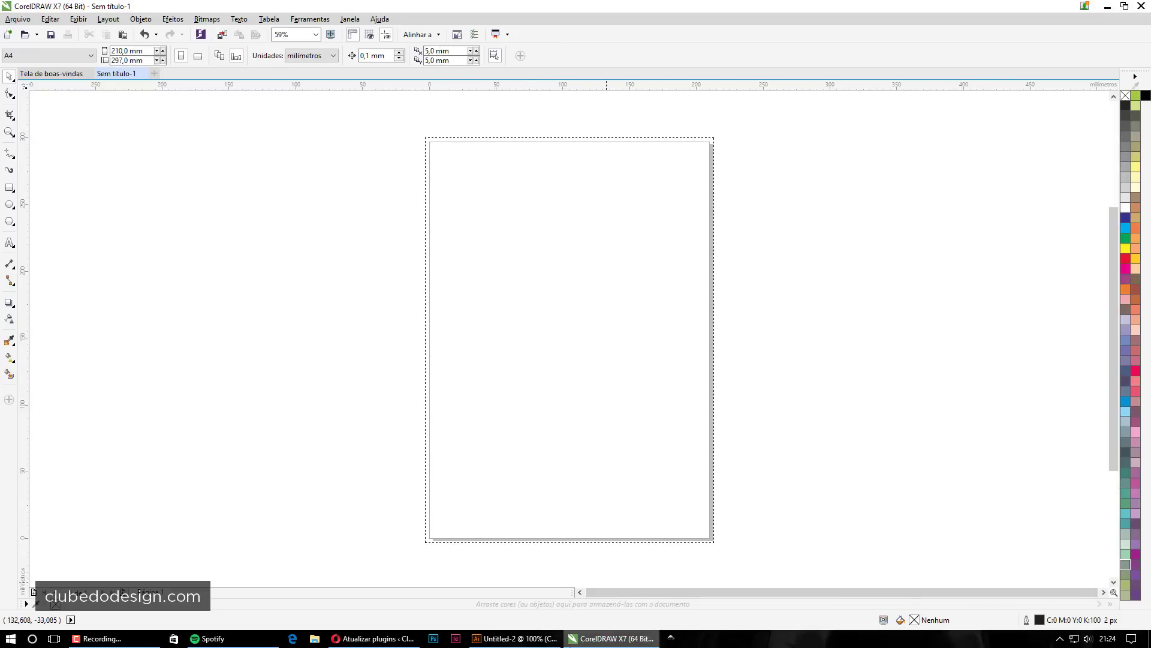
{"action": "left_click", "coordinate": [539, 638]}
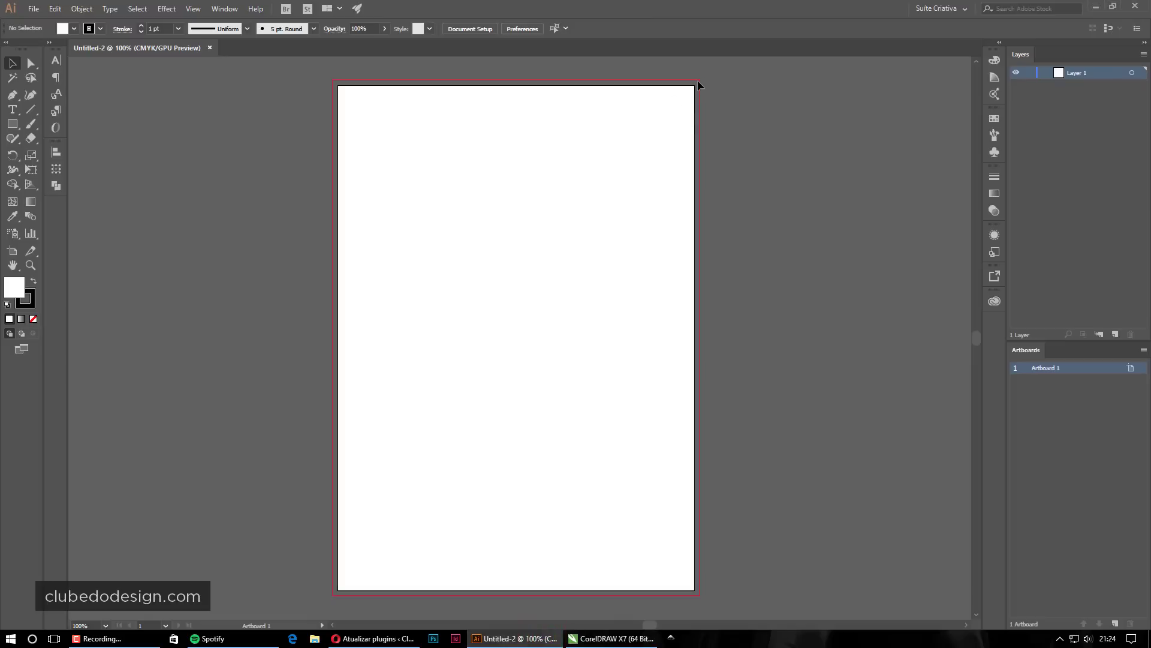
{"action": "left_click", "coordinate": [617, 638]}
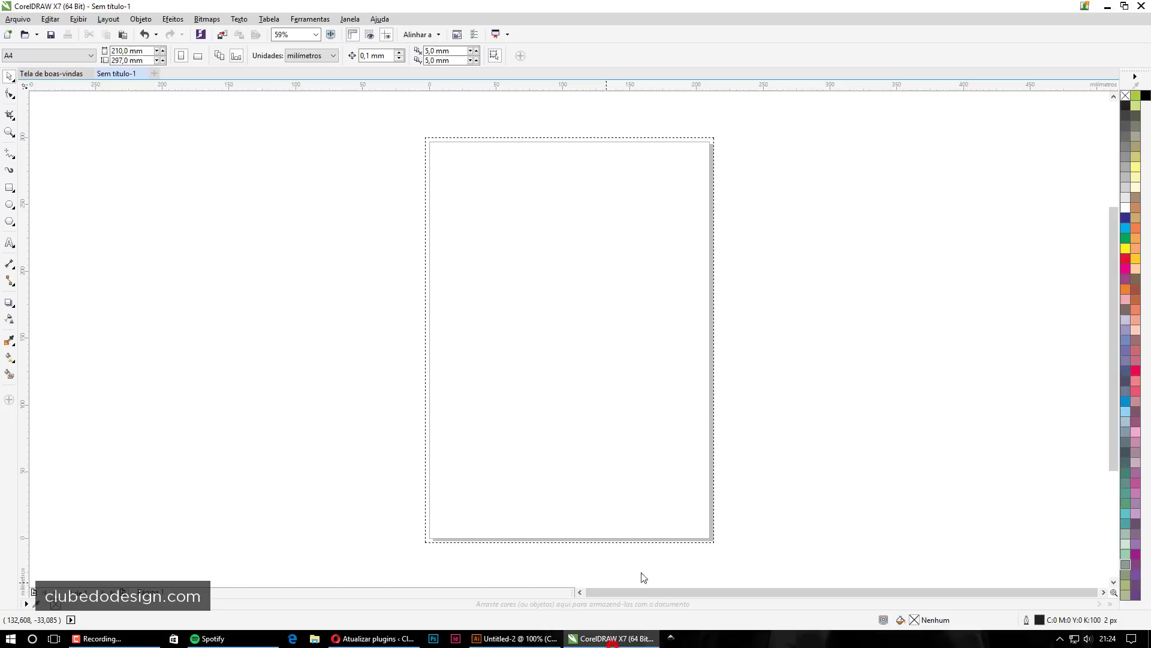
{"action": "left_click", "coordinate": [792, 298]}
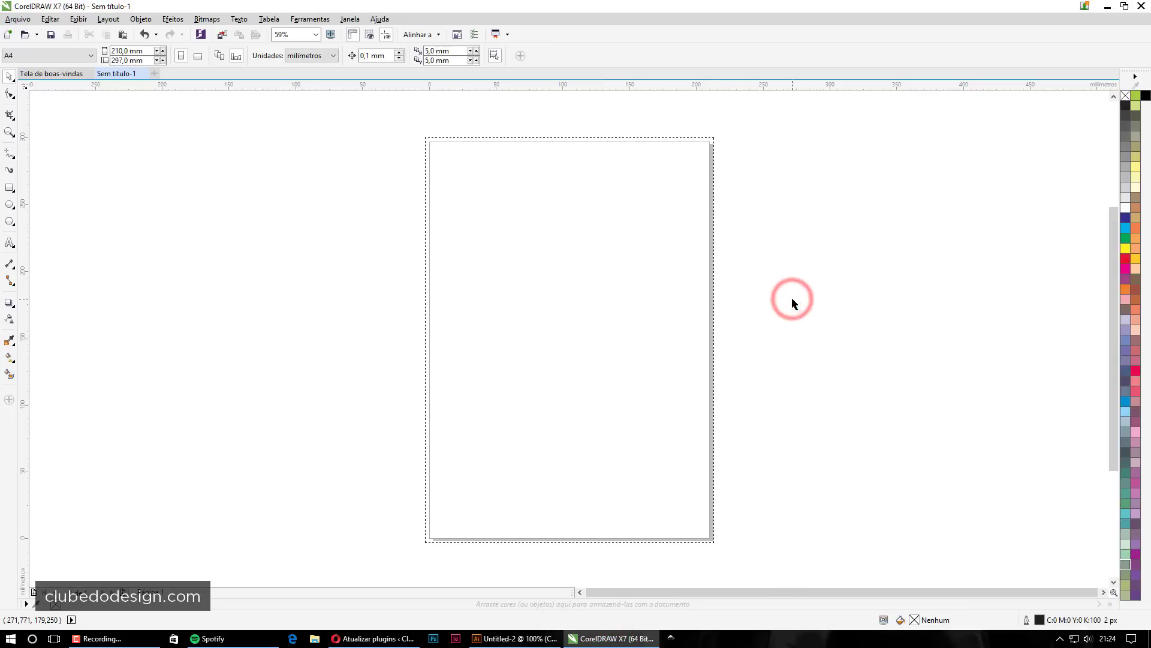